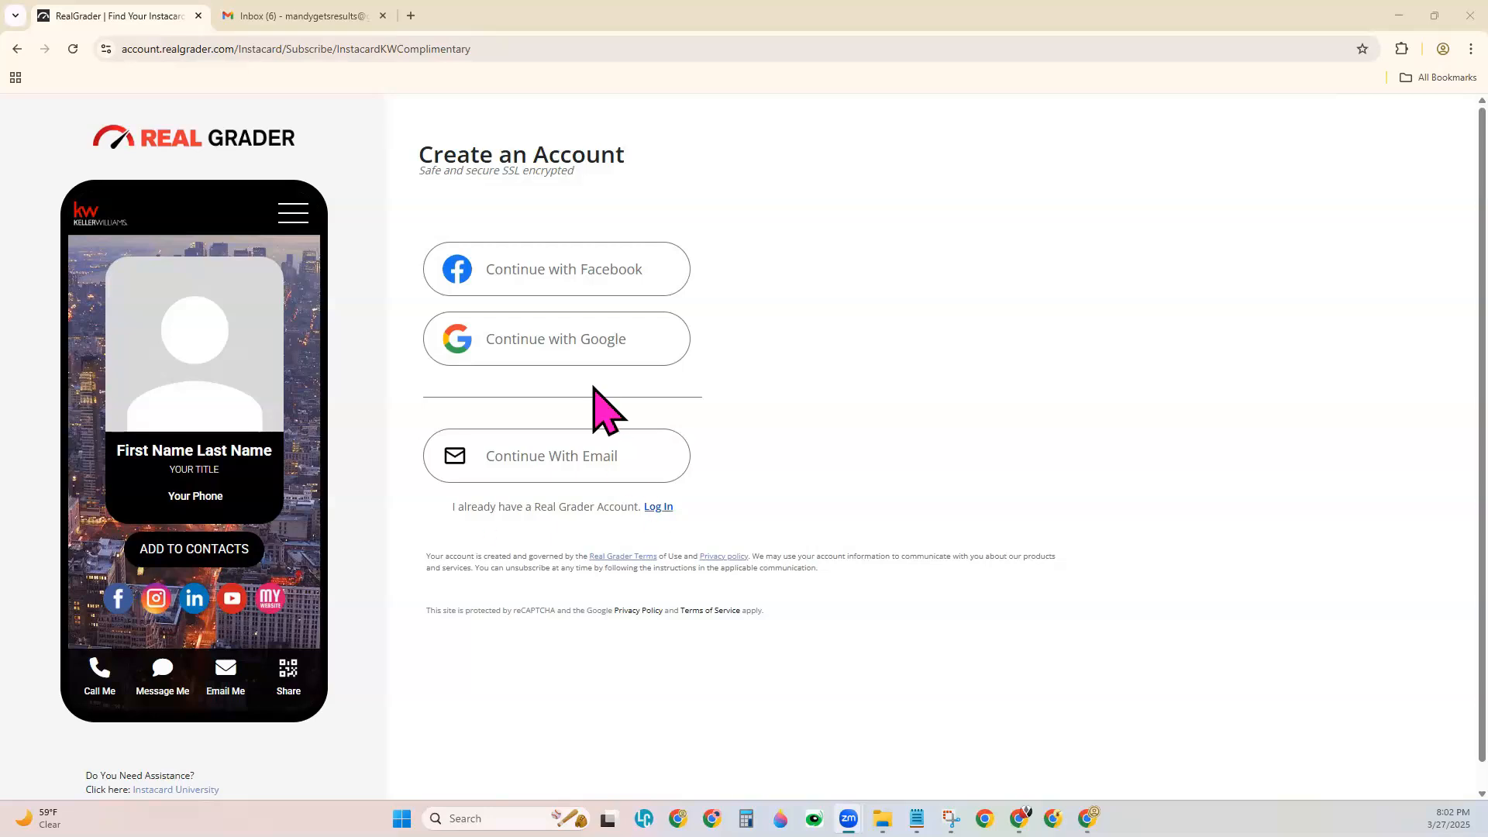
# Sign up with the existing Google account and create the free Complimentary Instacard.
pyautogui.click(601, 359)
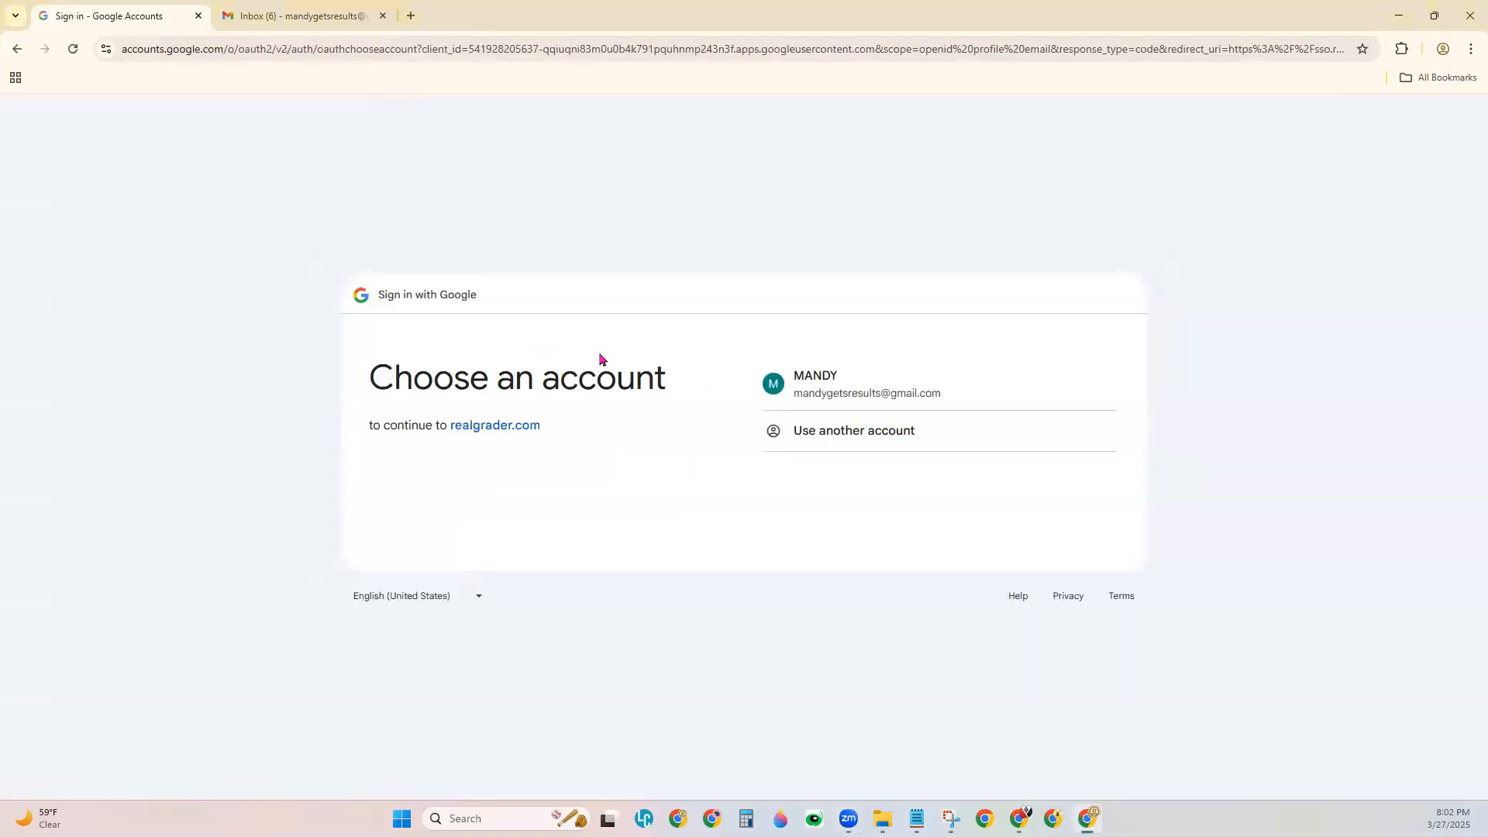
pyautogui.click(925, 398)
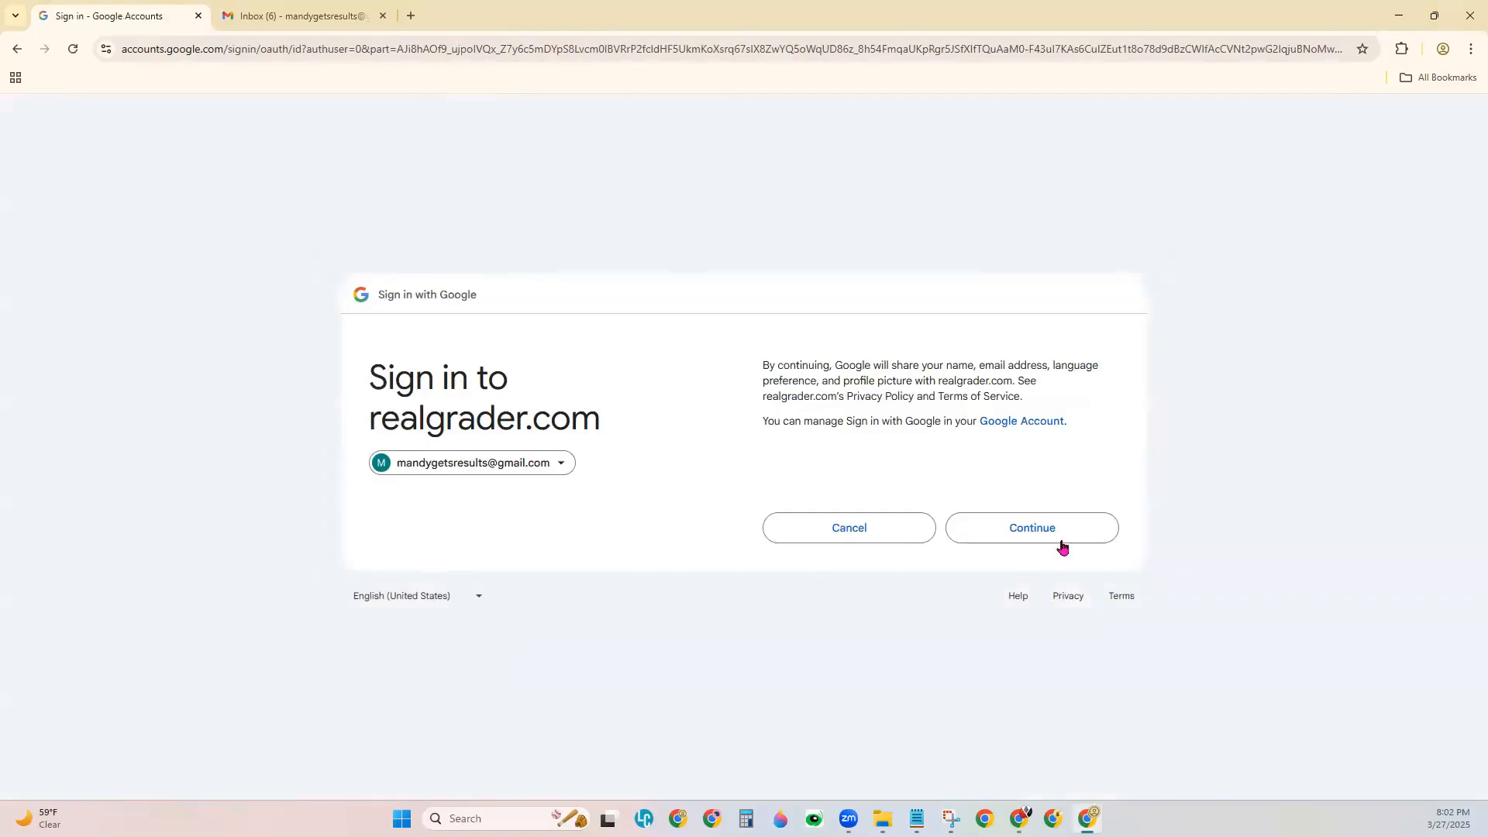
pyautogui.click(1061, 528)
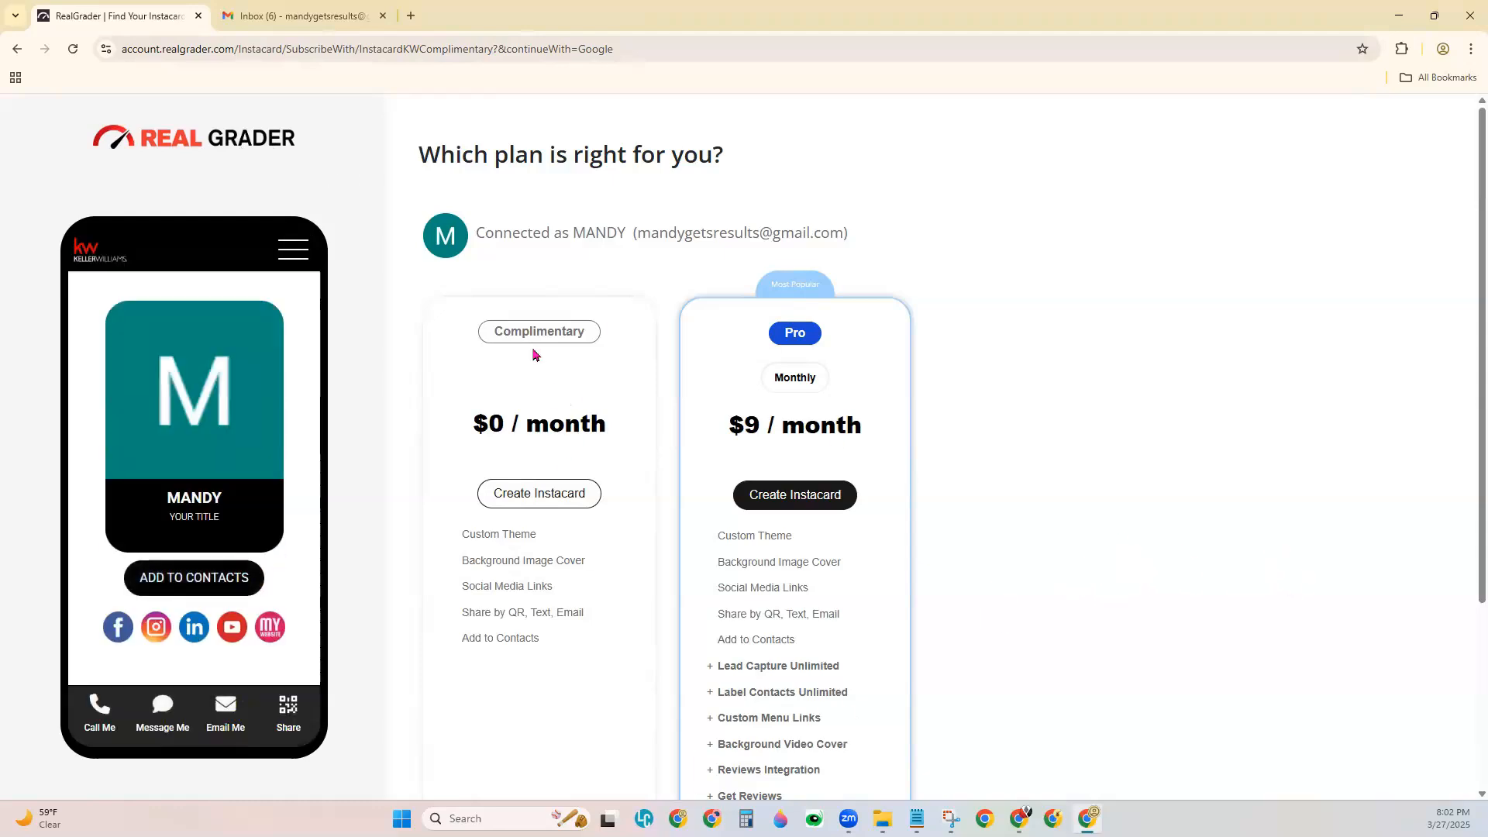
pyautogui.click(549, 504)
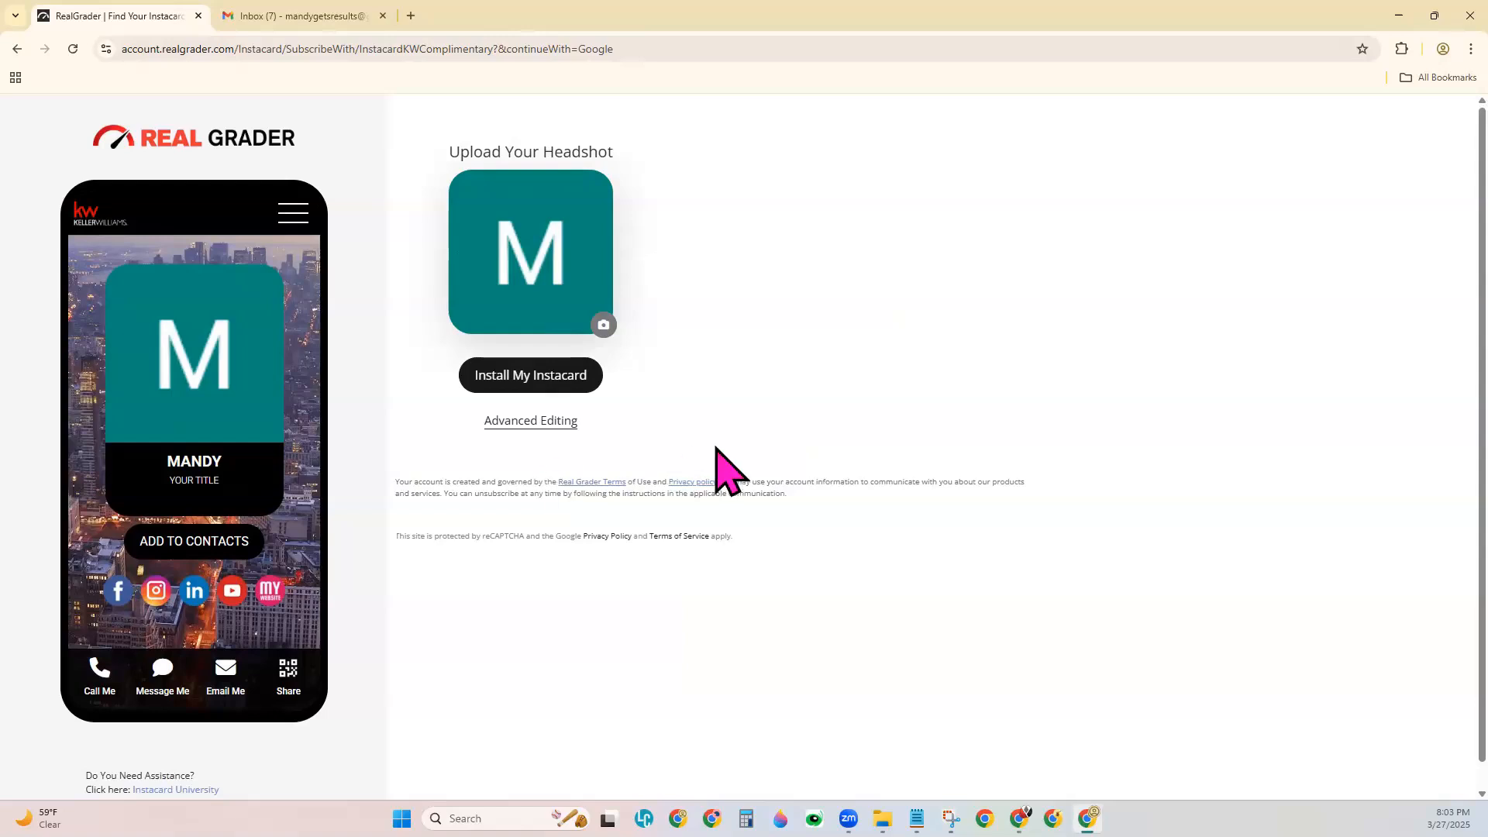
# Open Advanced Editing from the Upload Your Headshot page.
pyautogui.click(532, 424)
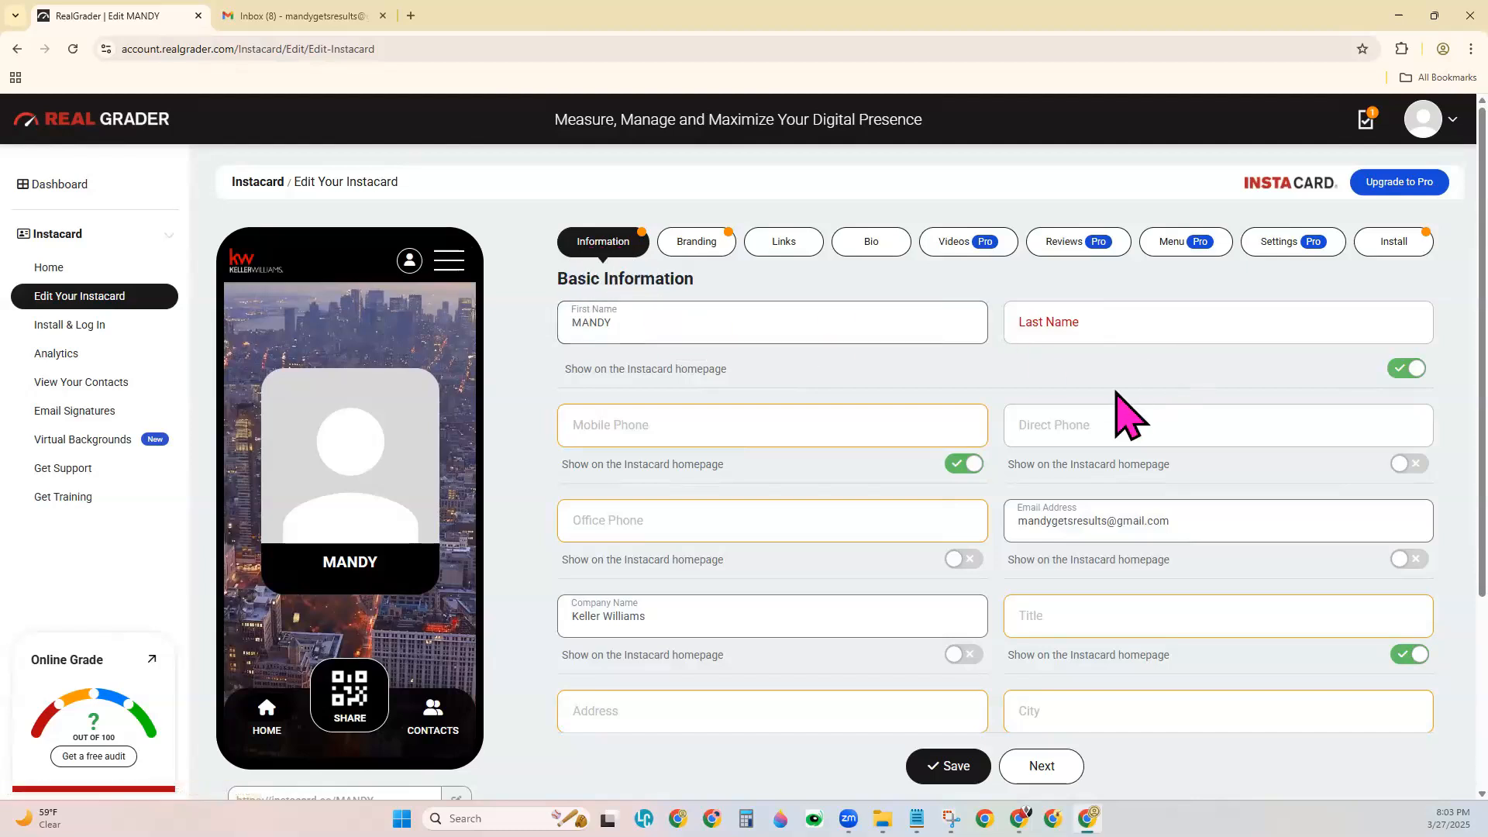
# Enter the last name and replace the all-caps first name with a title-case one.
pyautogui.click(1095, 326)
pyautogui.write('With SLM')
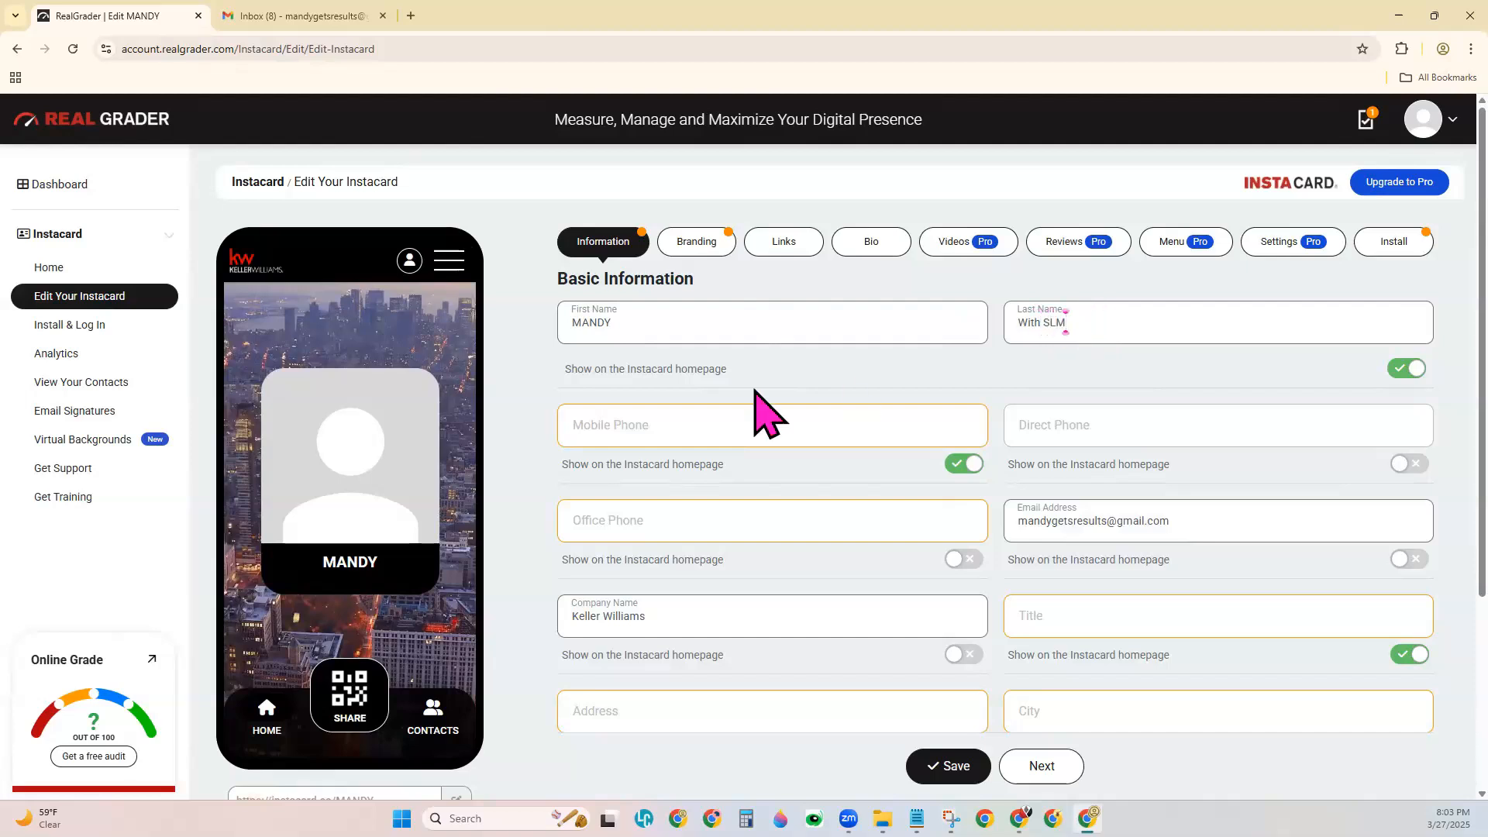
pyautogui.moveTo(580, 324); pyautogui.dragTo(803, 342)
pyautogui.write('Mandy')
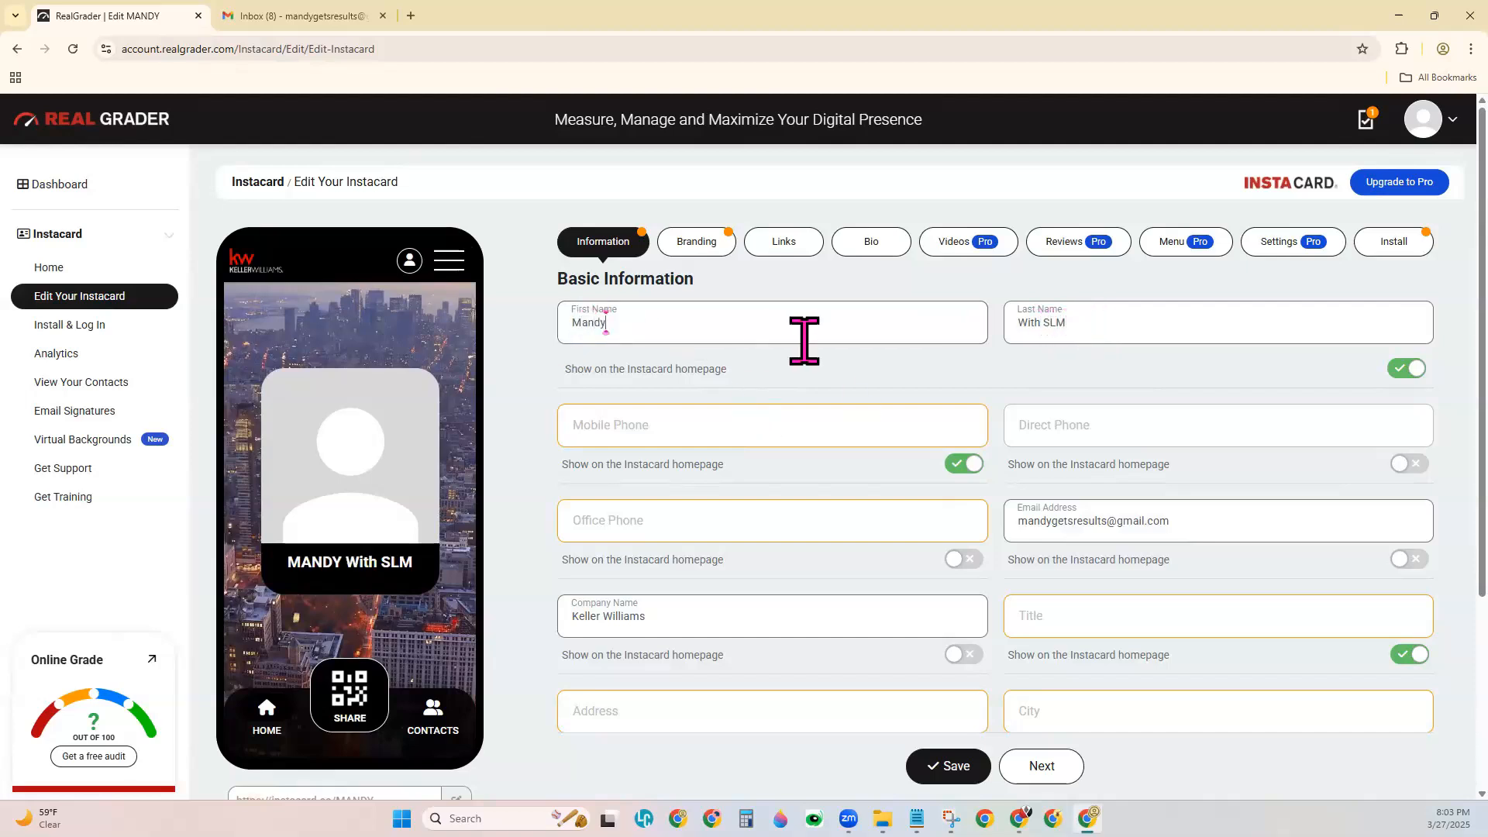
# Enter the mobile phone and office phone numbers.
pyautogui.scroll(-2, 840, 465)
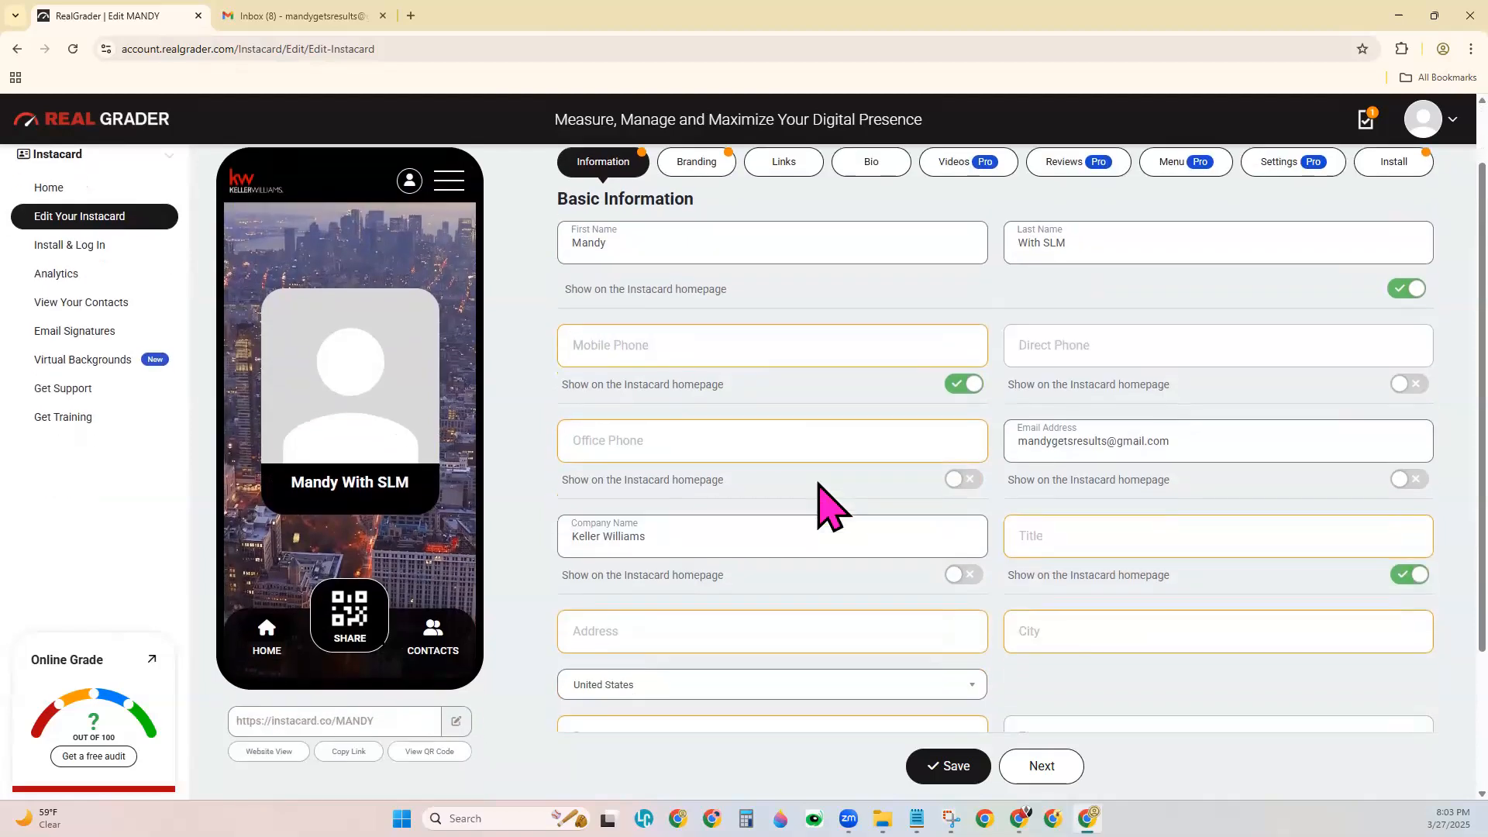
pyautogui.click(710, 270)
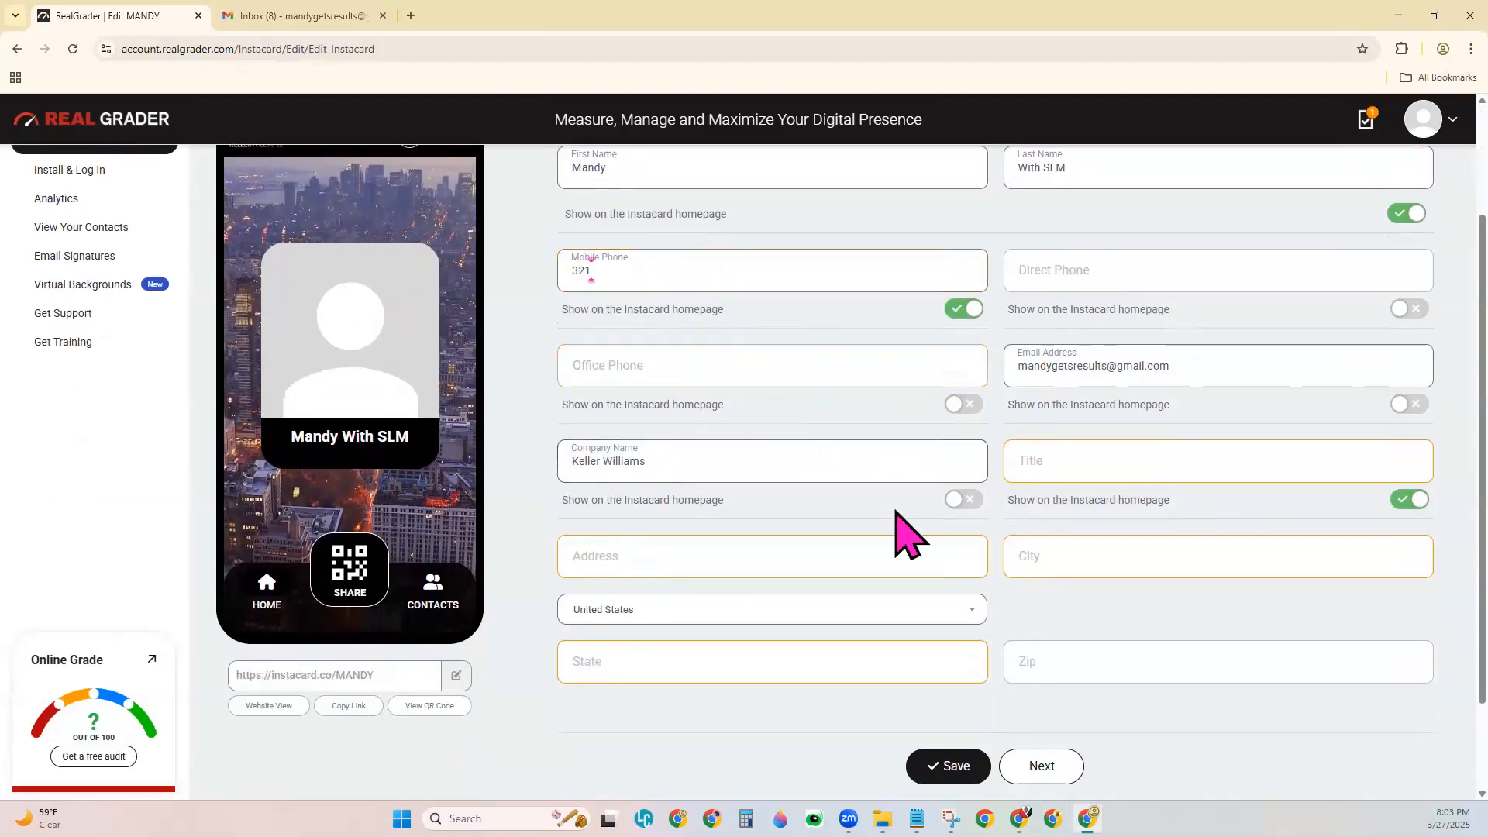
pyautogui.scroll(2, 907, 535)
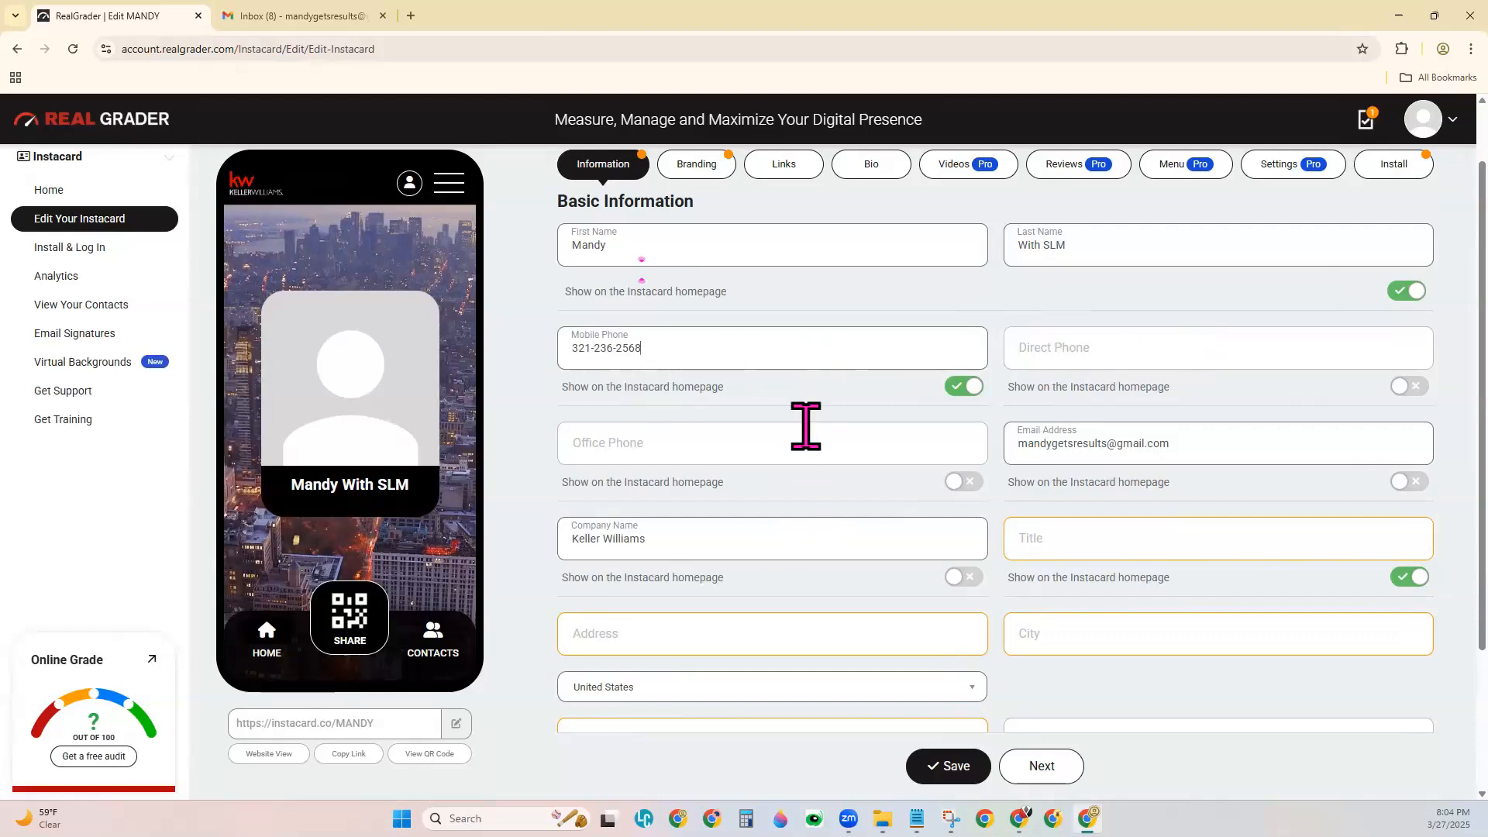
pyautogui.click(1096, 364)
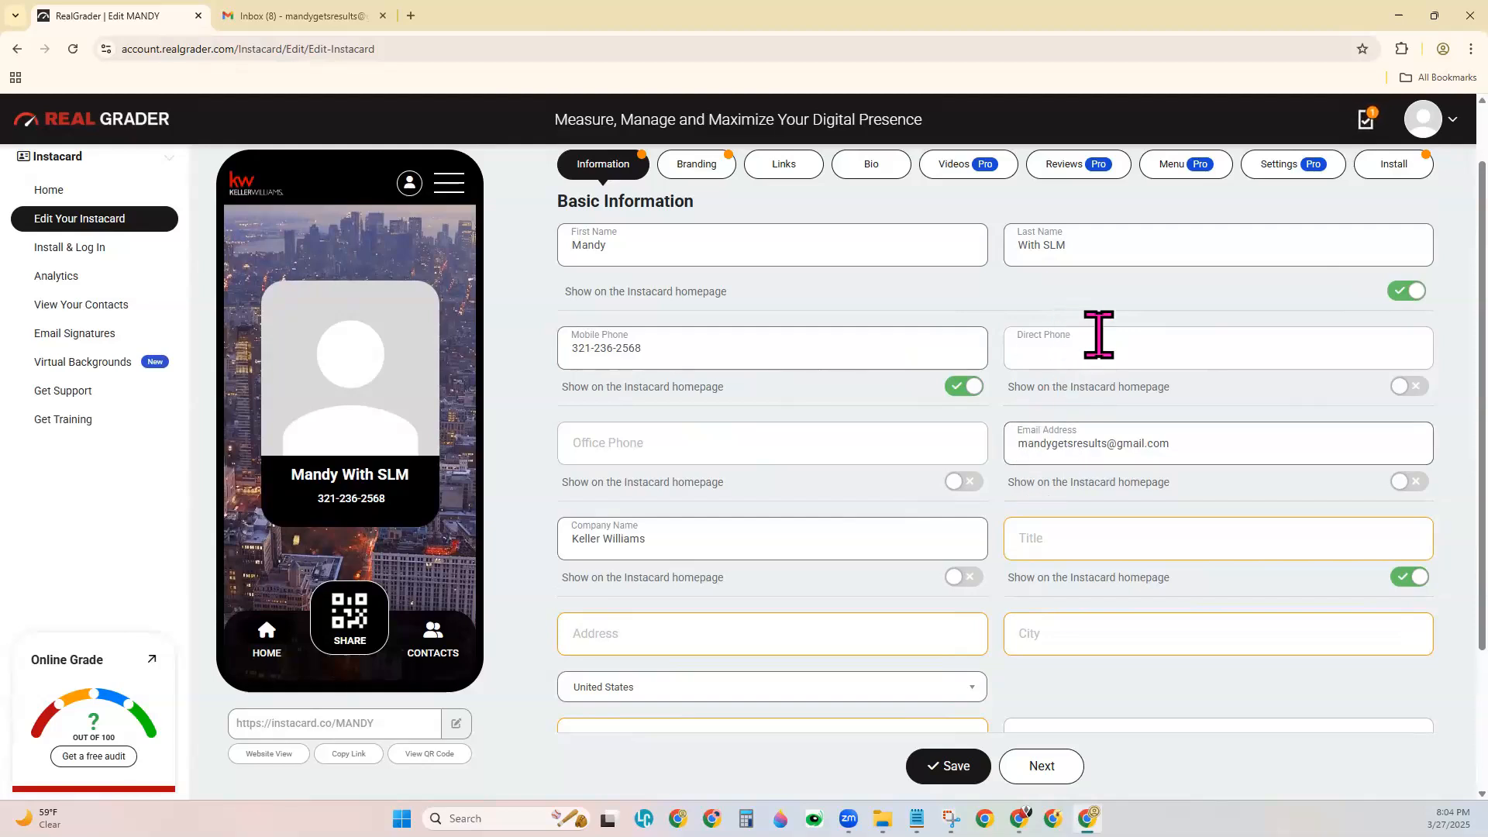
pyautogui.click(623, 458)
pyautogui.write('123-456-7899')
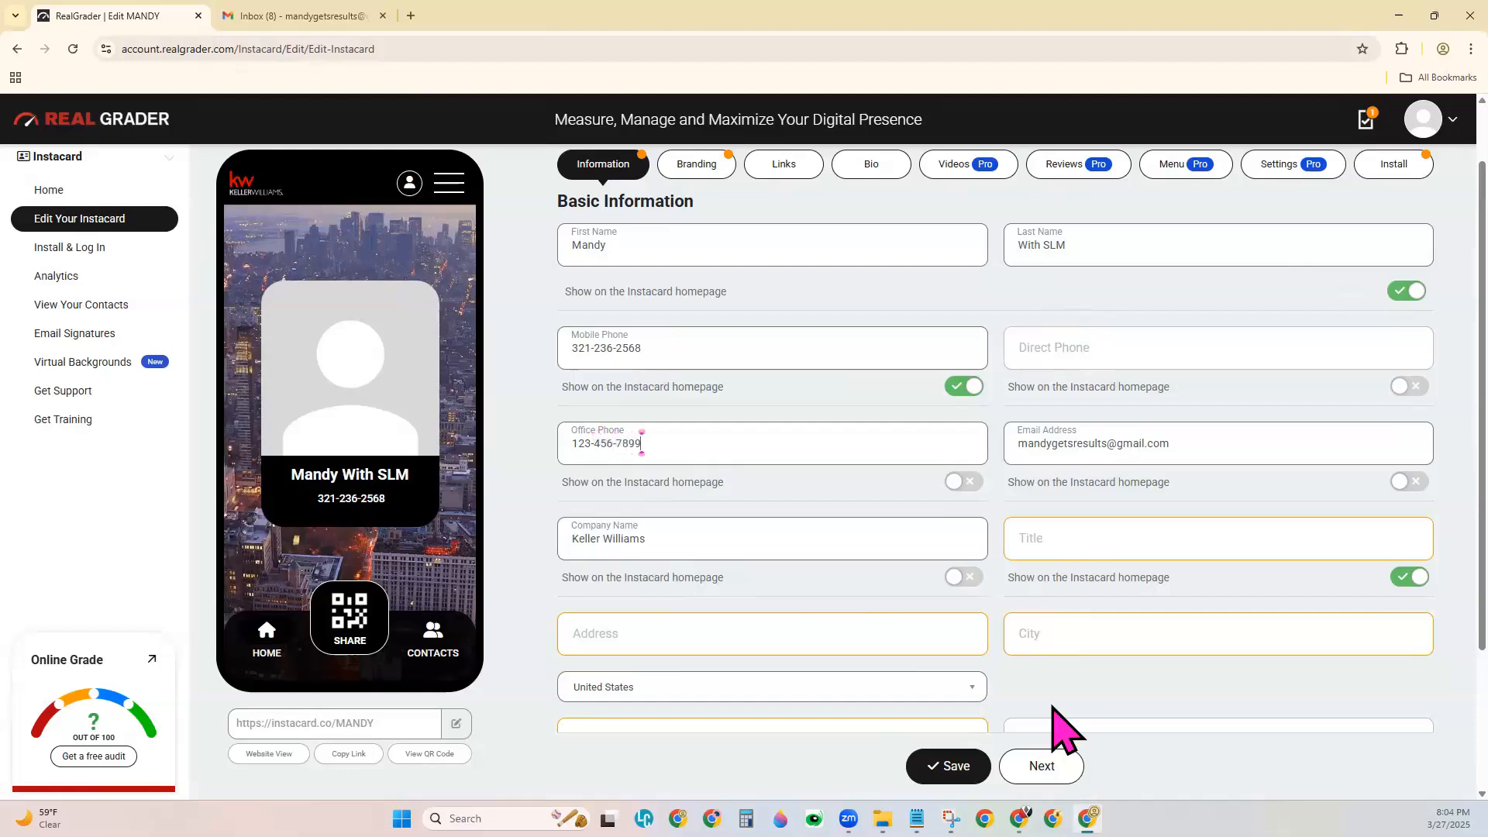
# Turn on Show on homepage for Office Phone, Email and Company Name.
pyautogui.click(963, 482)
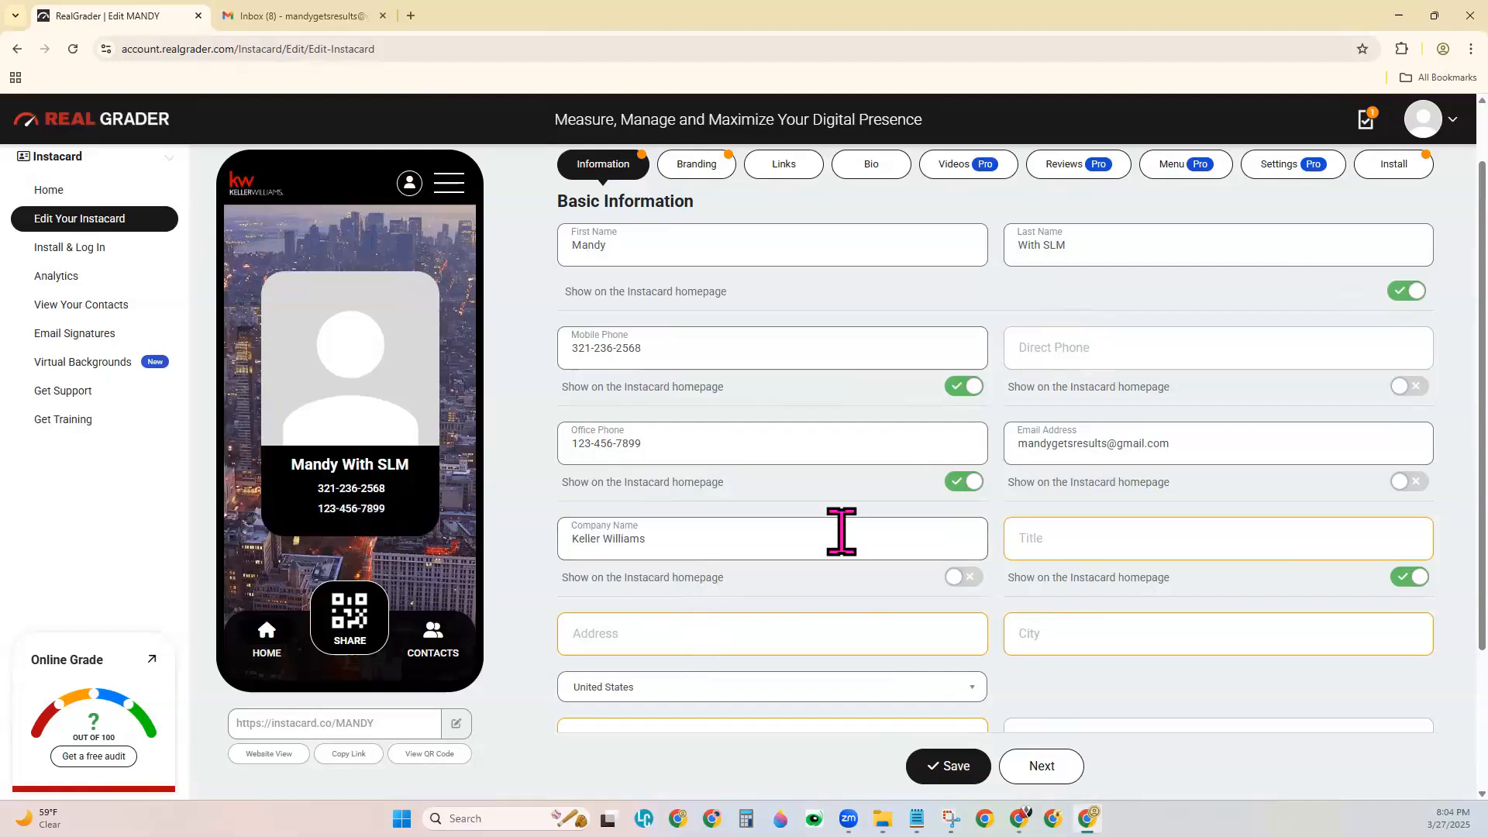
pyautogui.click(1159, 444)
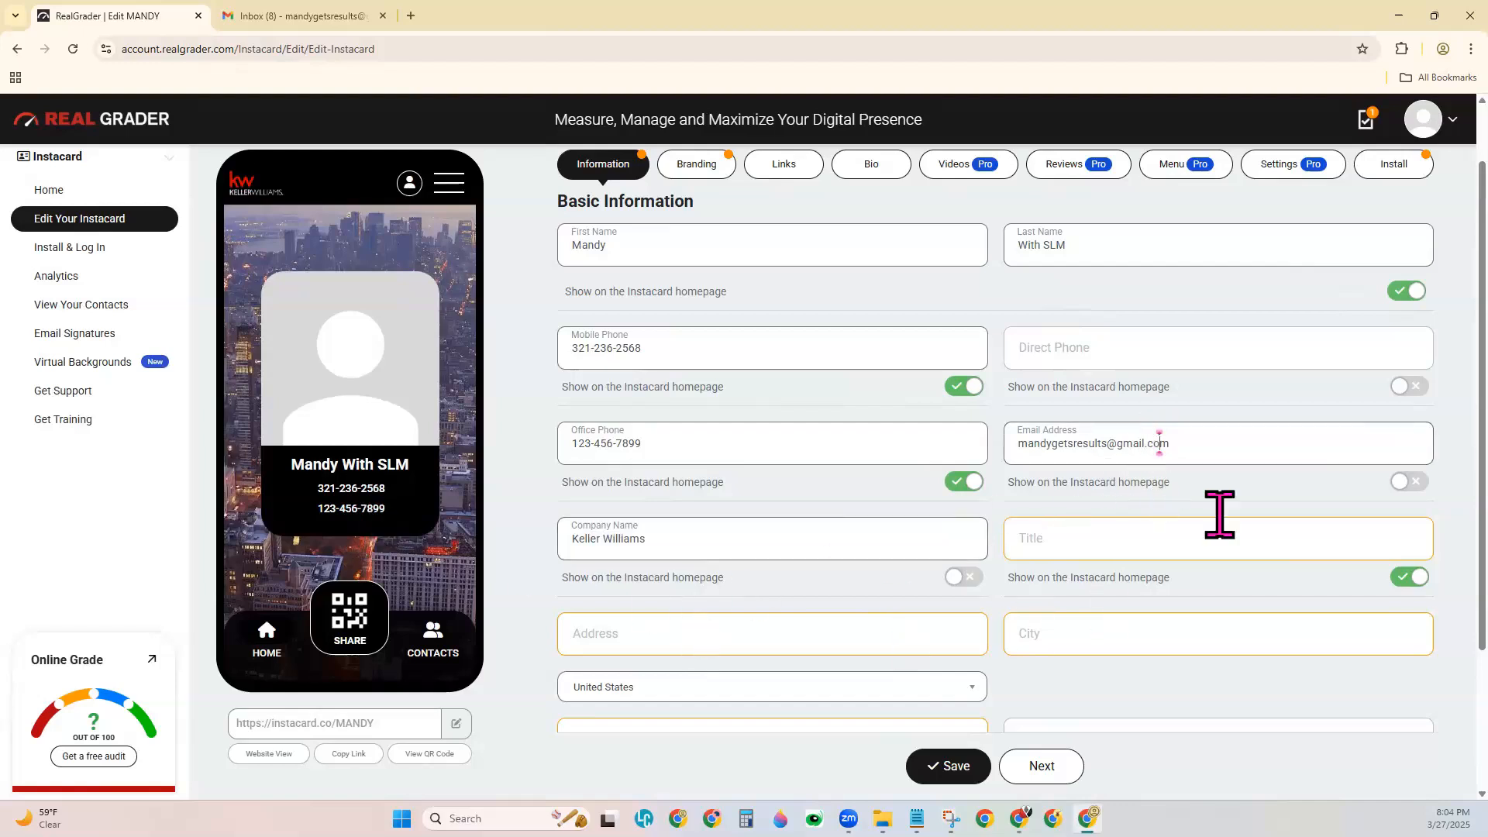
pyautogui.click(1405, 483)
pyautogui.click(668, 539)
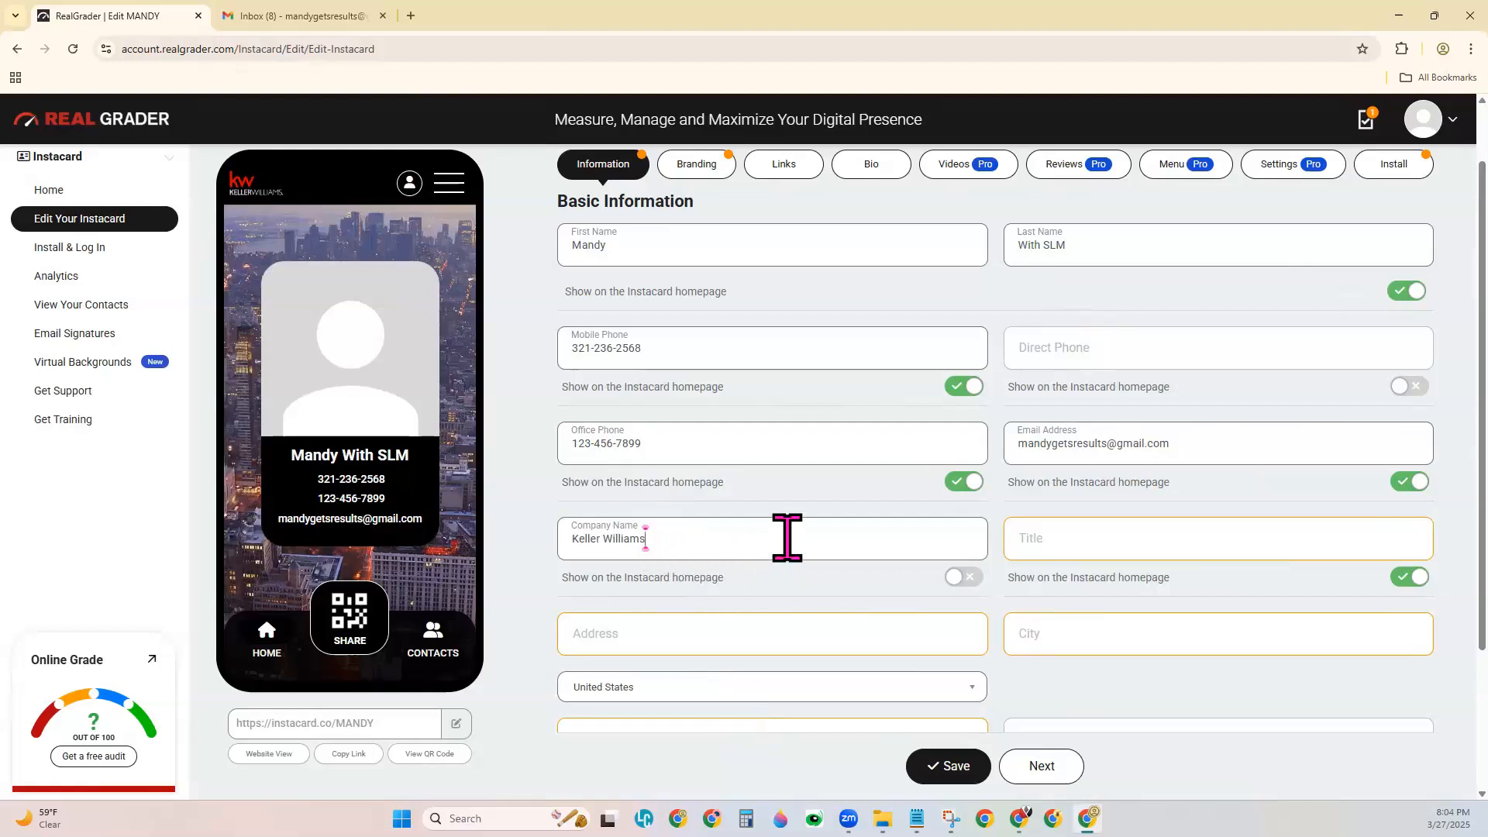
pyautogui.click(961, 577)
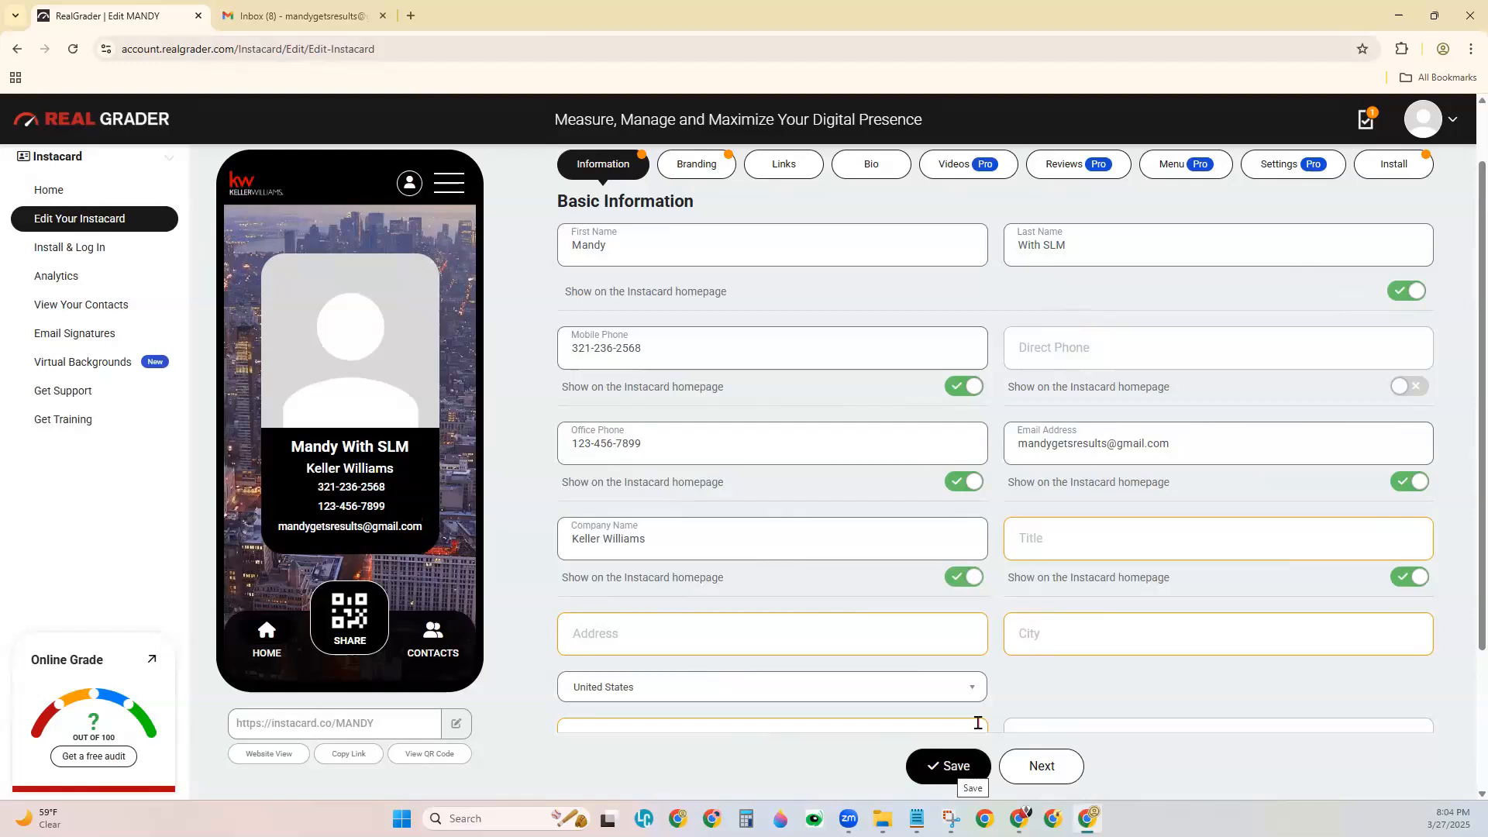
# Set the Title to REALTOR®.
pyautogui.click(1114, 537)
pyautogui.write('REALTOR')
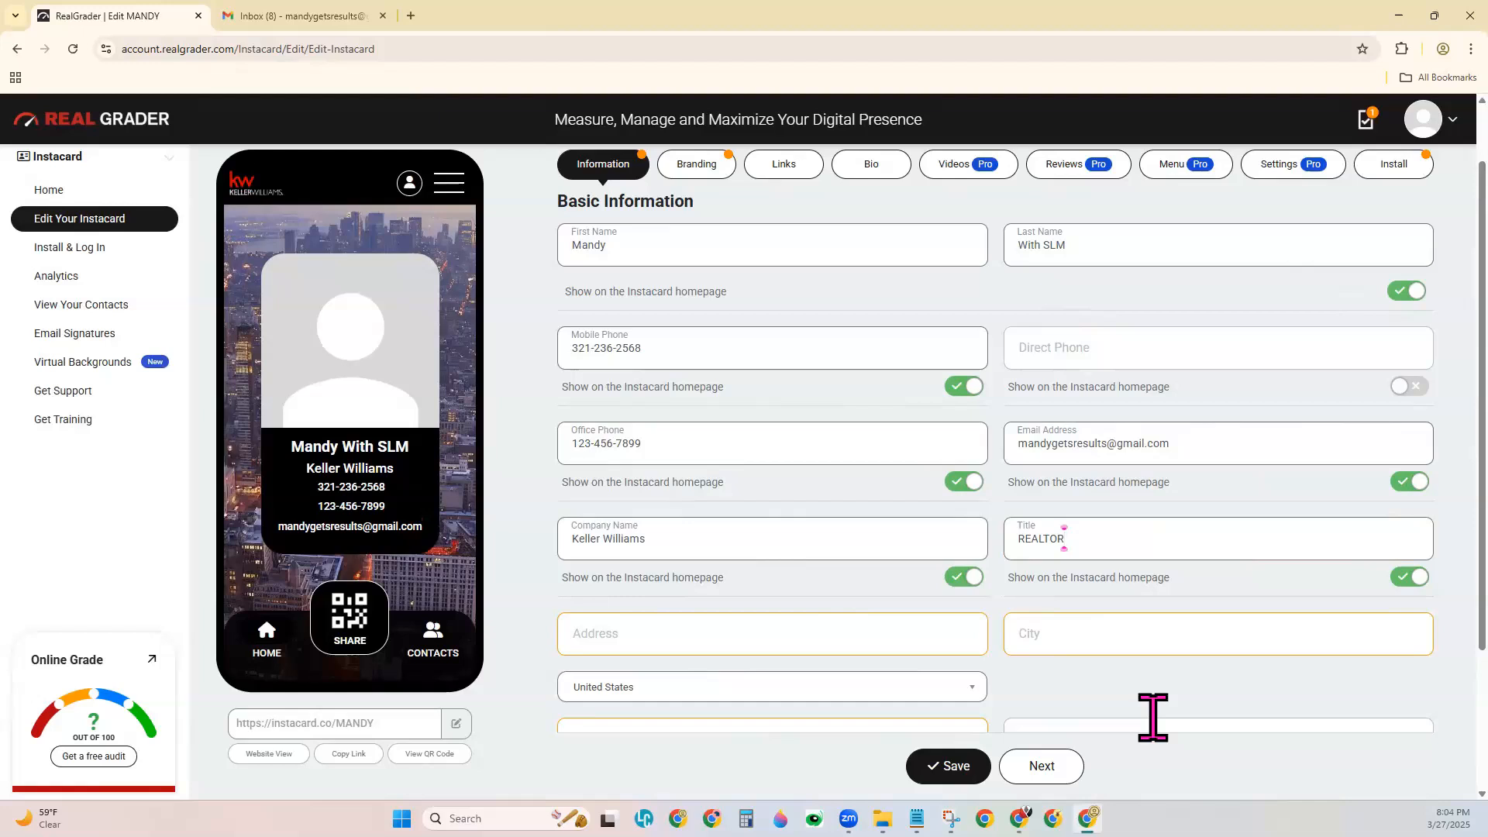
pyautogui.write('®')
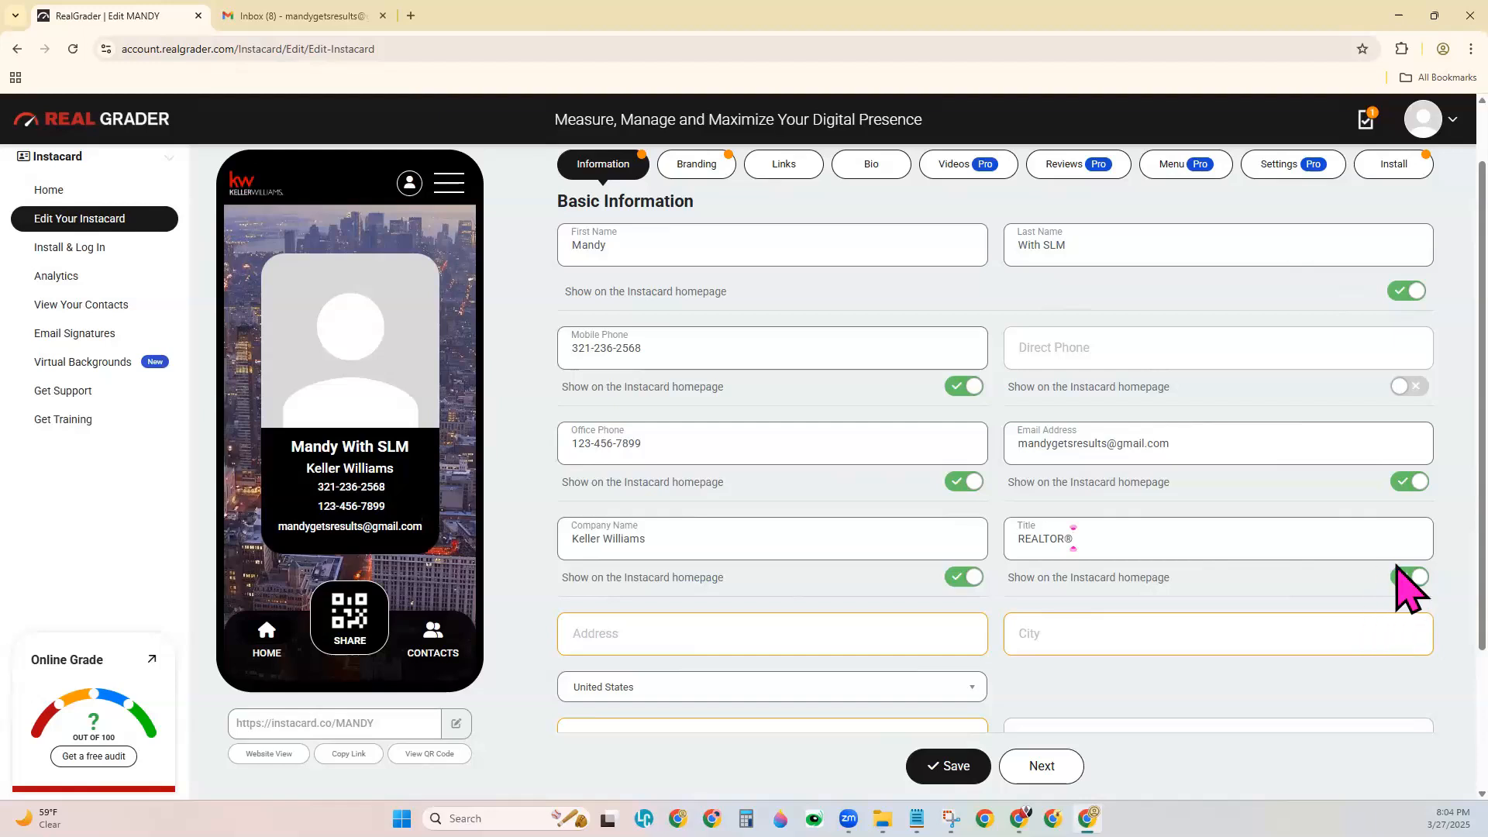
pyautogui.scroll(-1, 1240, 682)
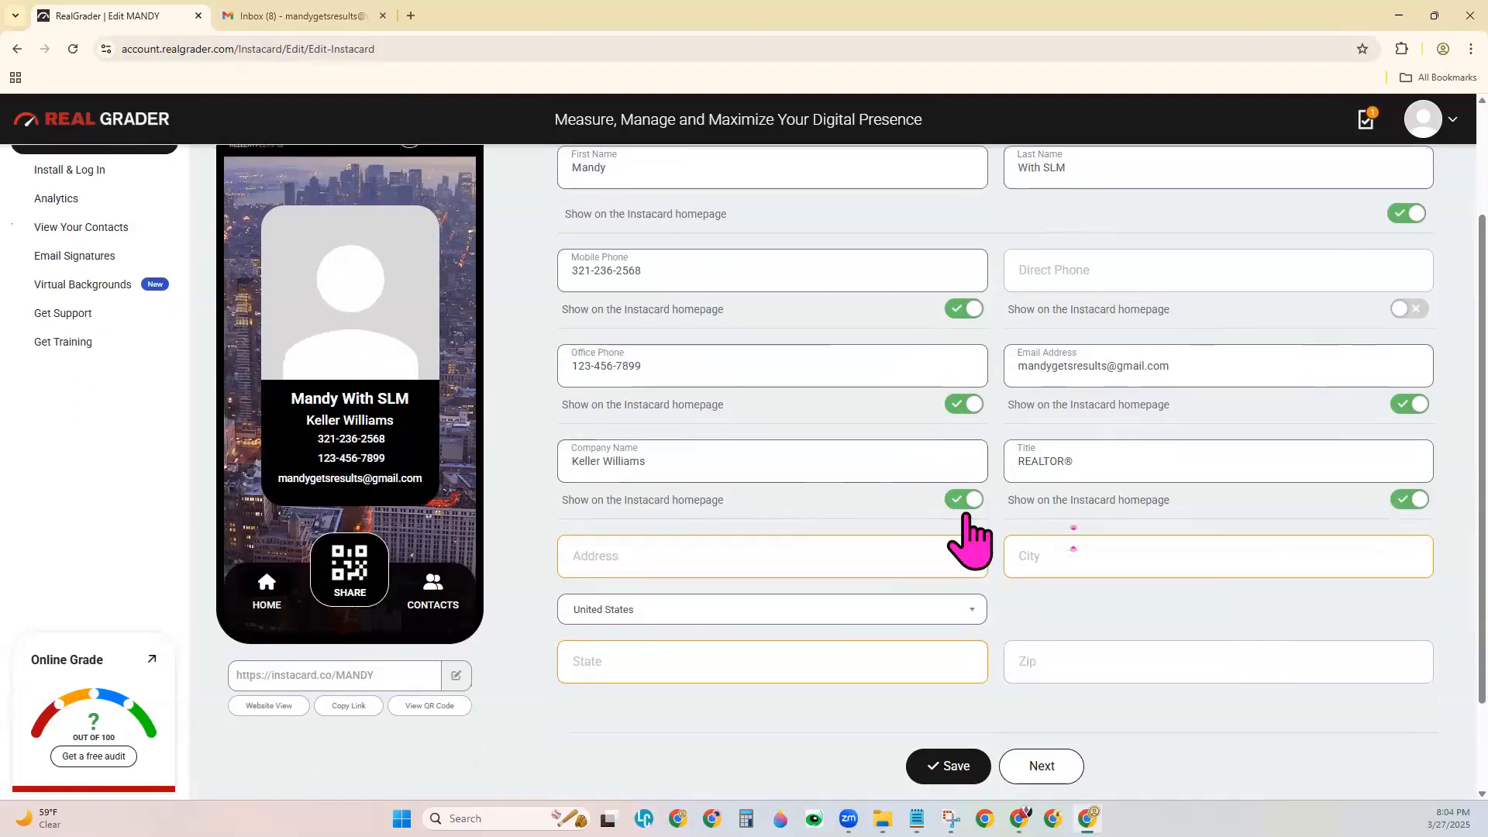
# Fill in the street address, city, Maine as the state and the zip code, then save.
pyautogui.click(765, 563)
pyautogui.write('123 Main St')
pyautogui.press('Tab')
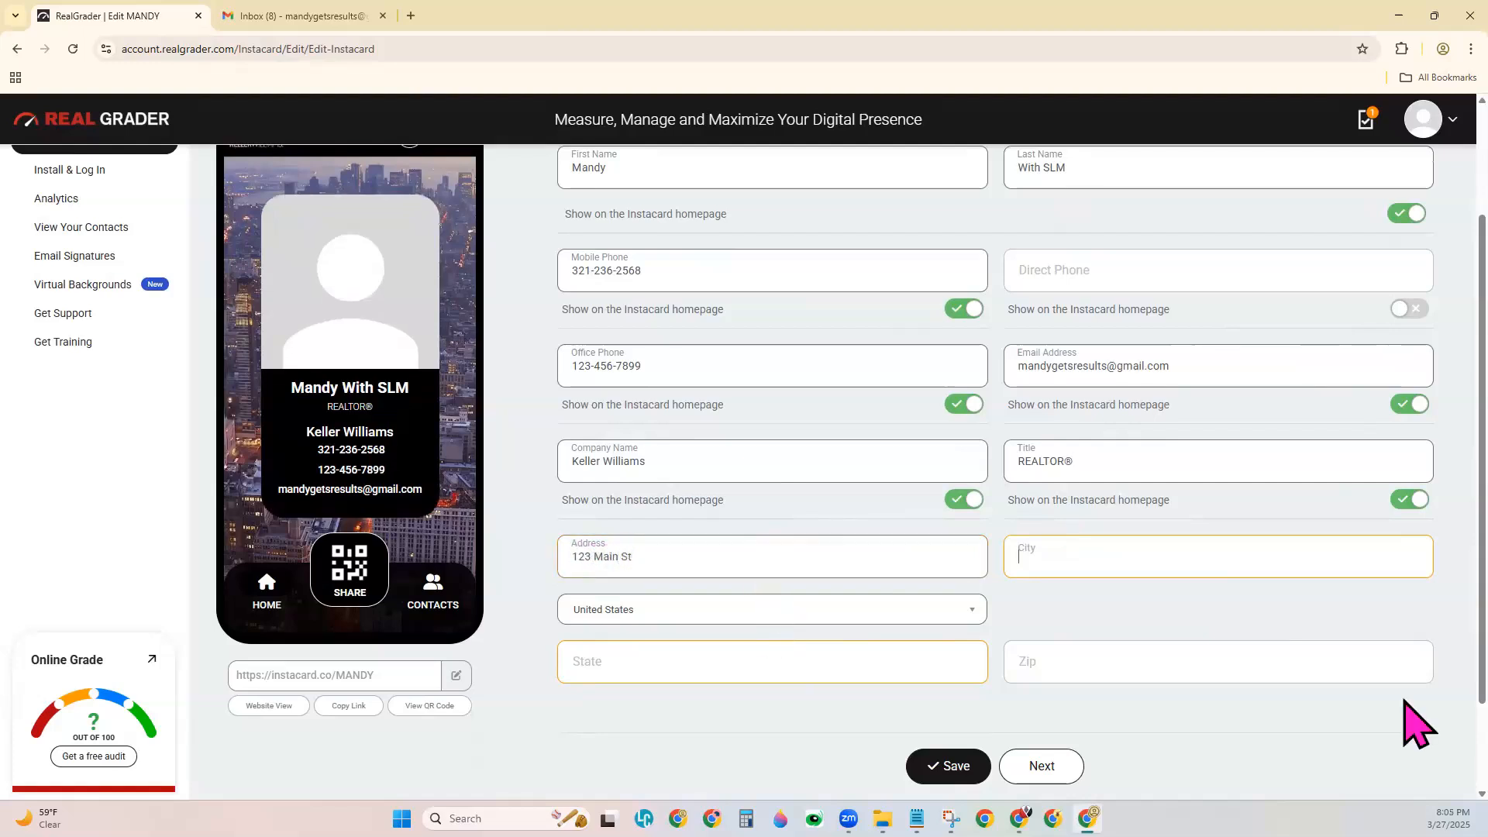
pyautogui.write('Somewhere')
pyautogui.press('Tab')
pyautogui.write('Maio')
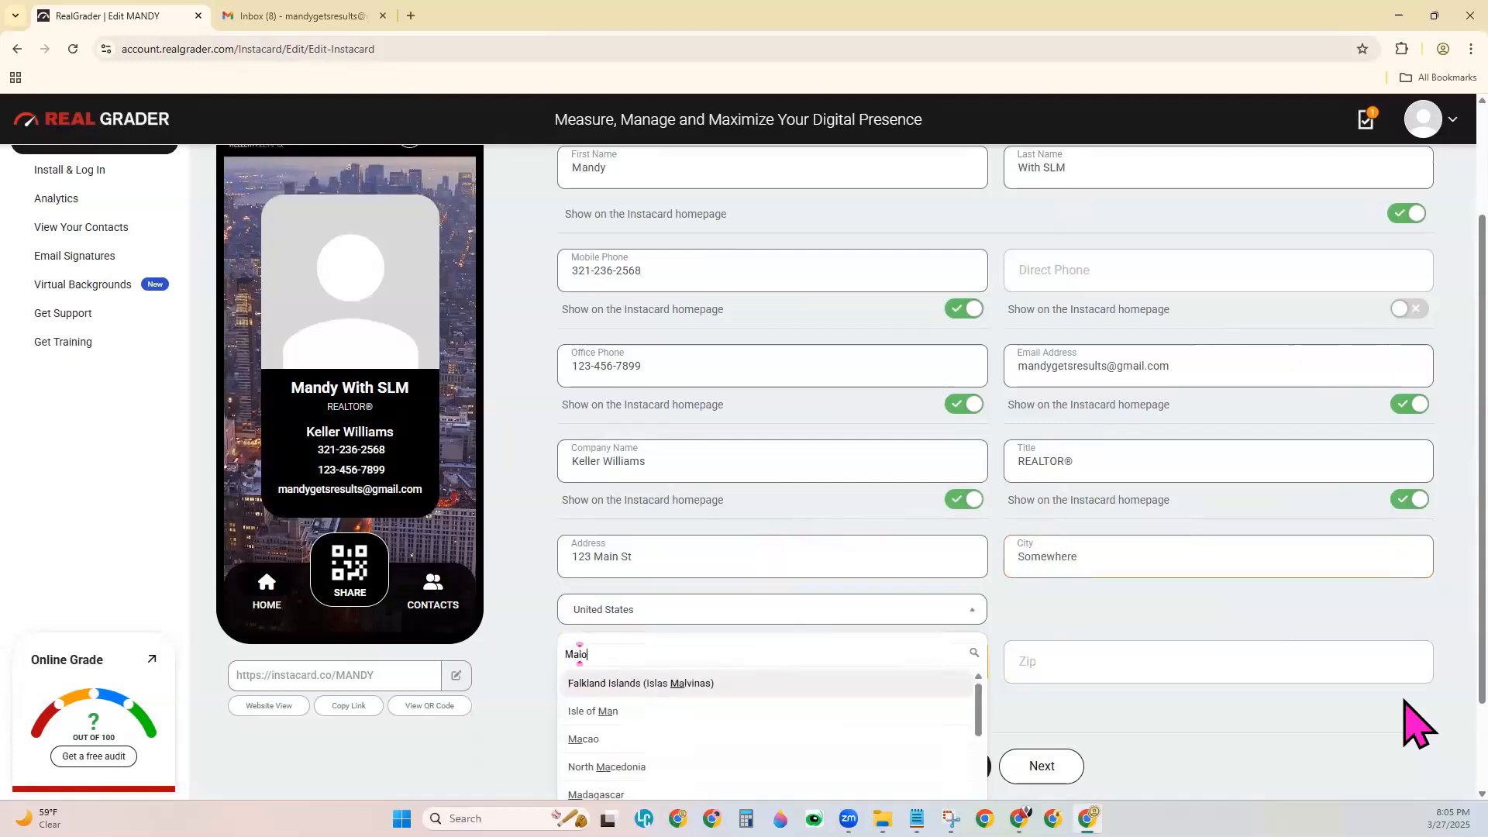
pyautogui.write('mne')
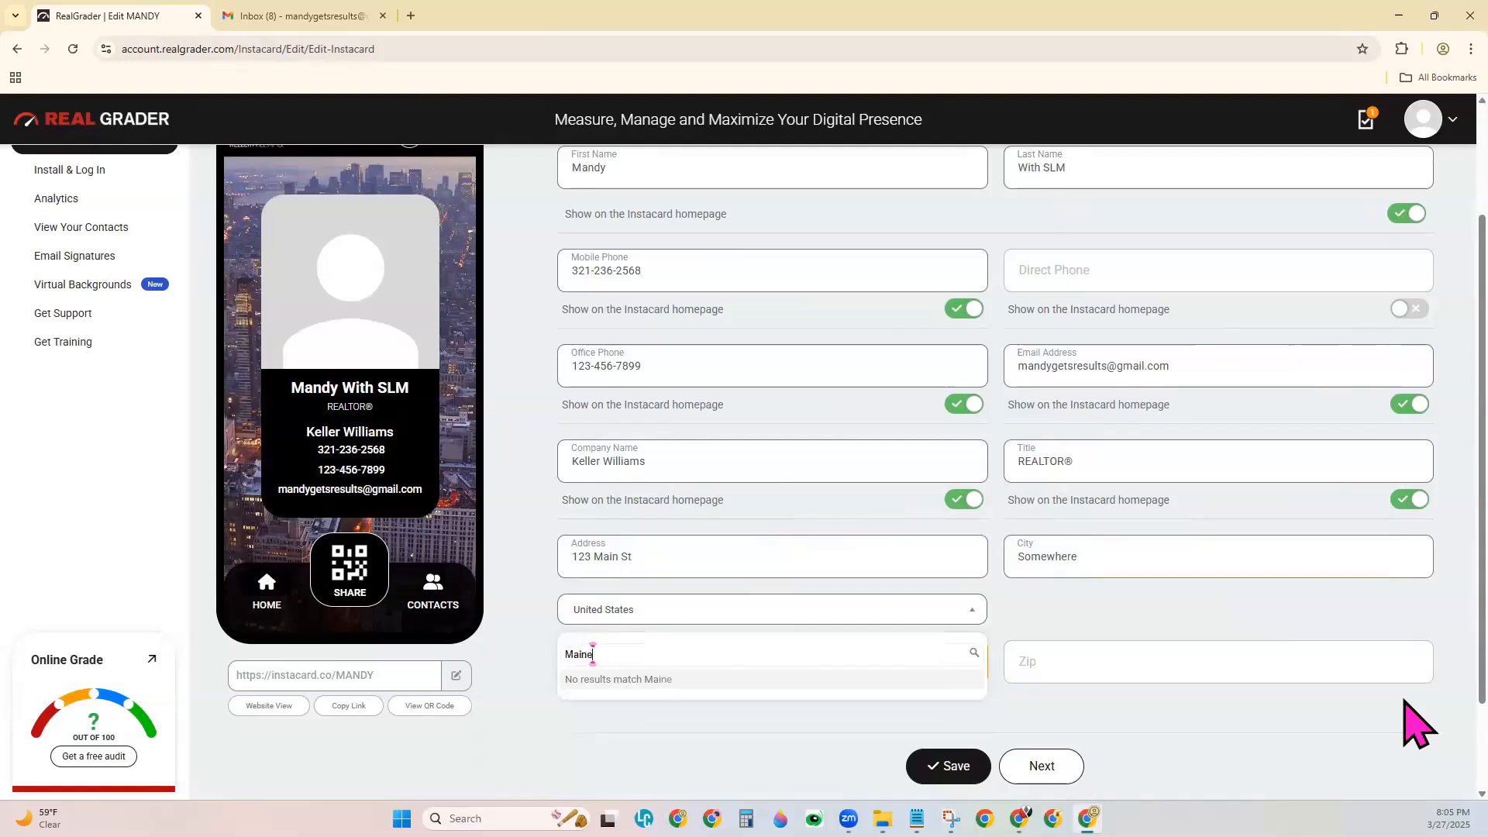
pyautogui.press('Tab')
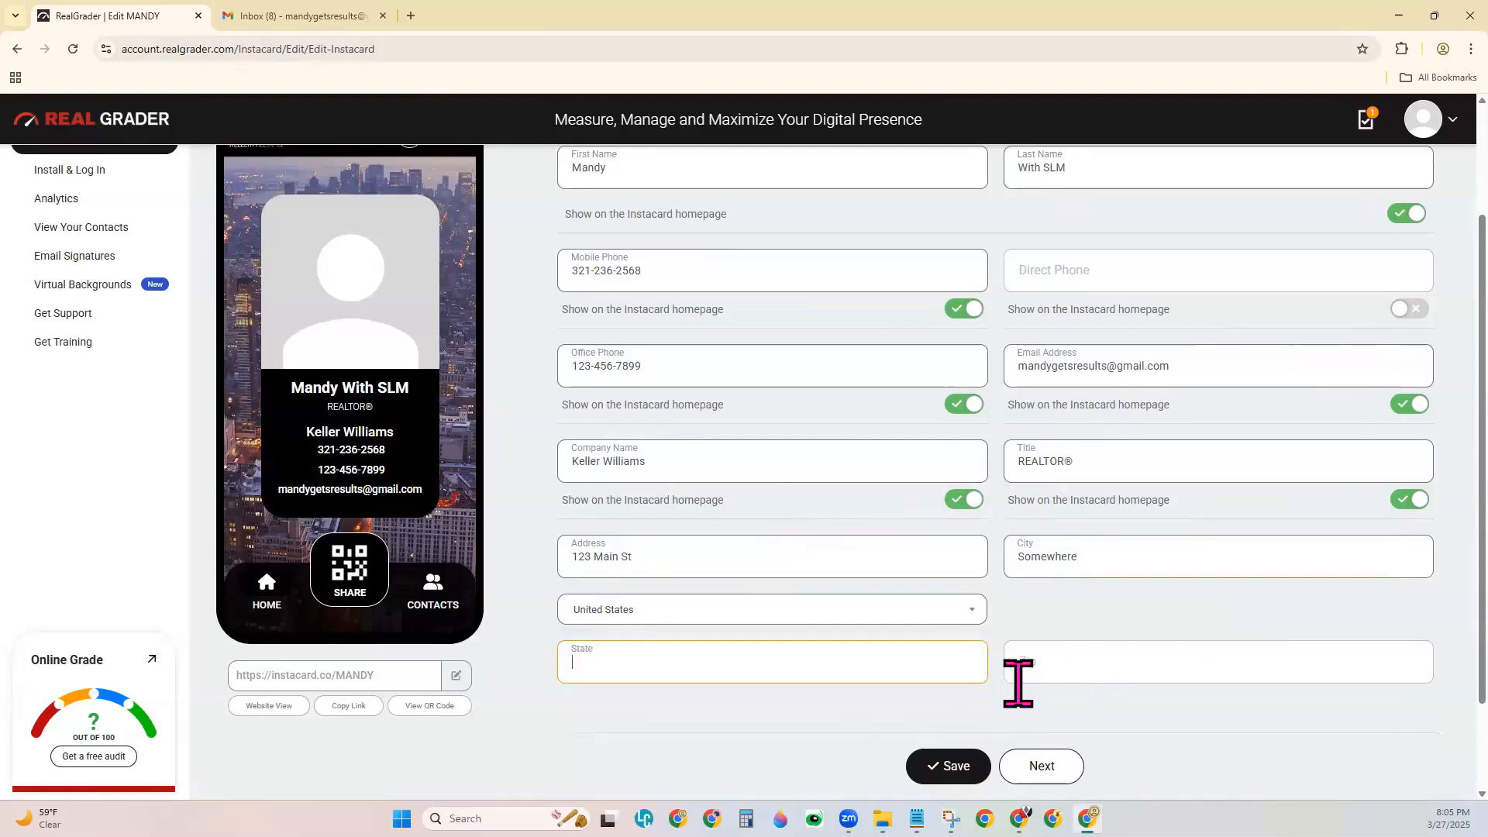
pyautogui.write('Maine')
pyautogui.click(1060, 672)
pyautogui.write('12345')
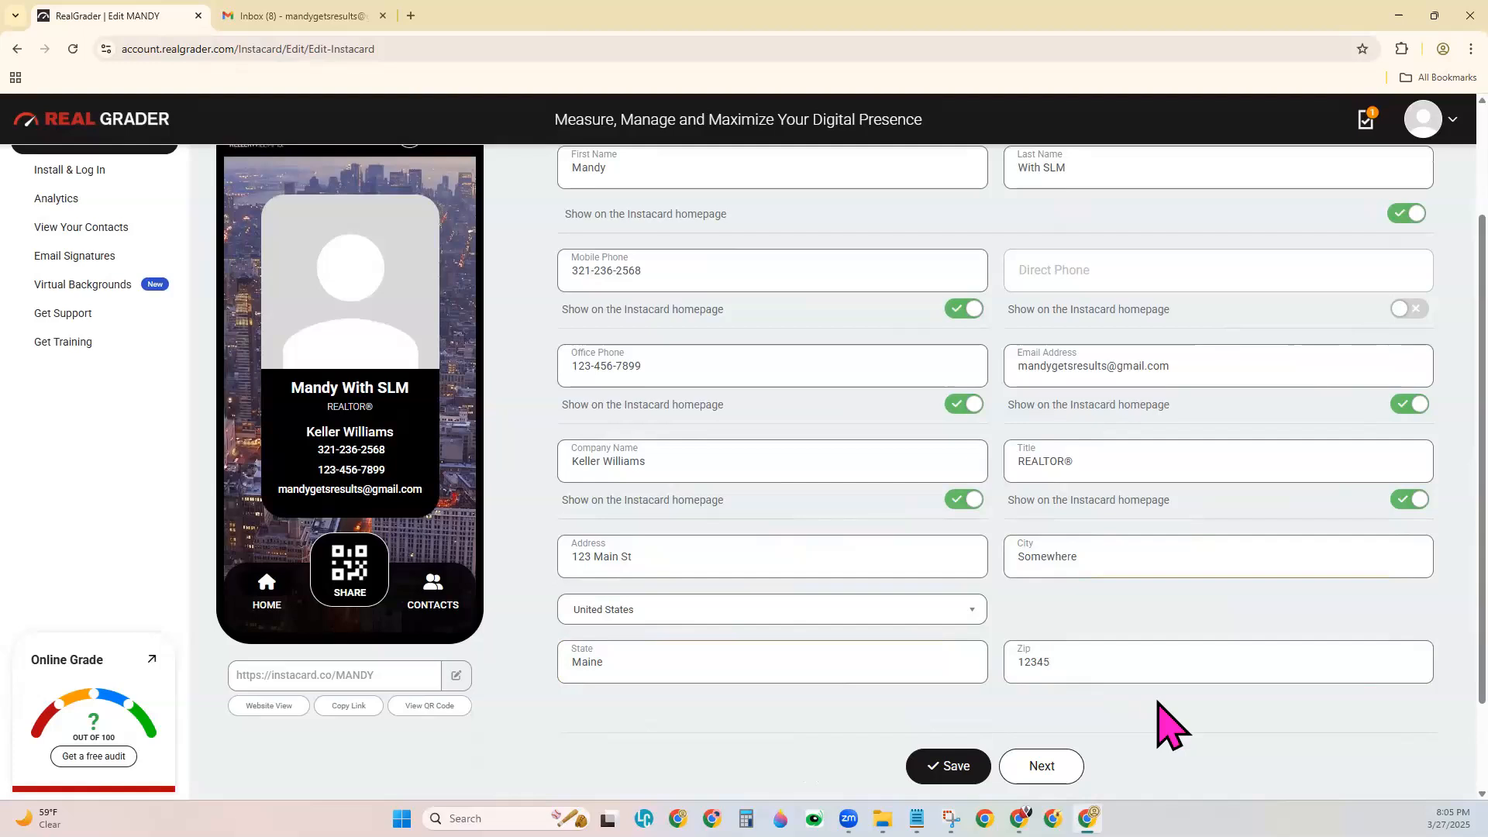
pyautogui.click(961, 767)
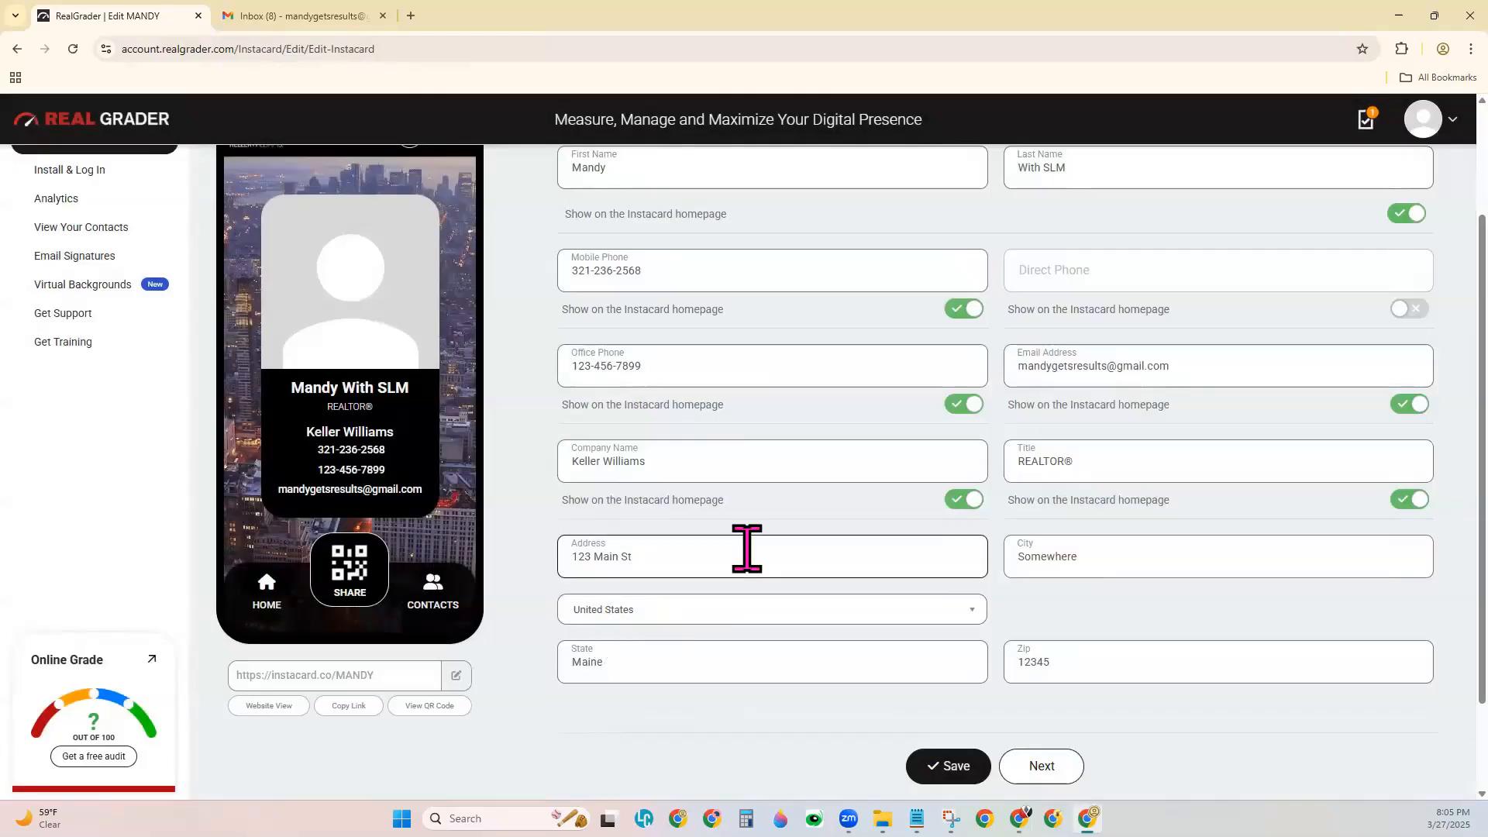
pyautogui.scroll(1, 759, 535)
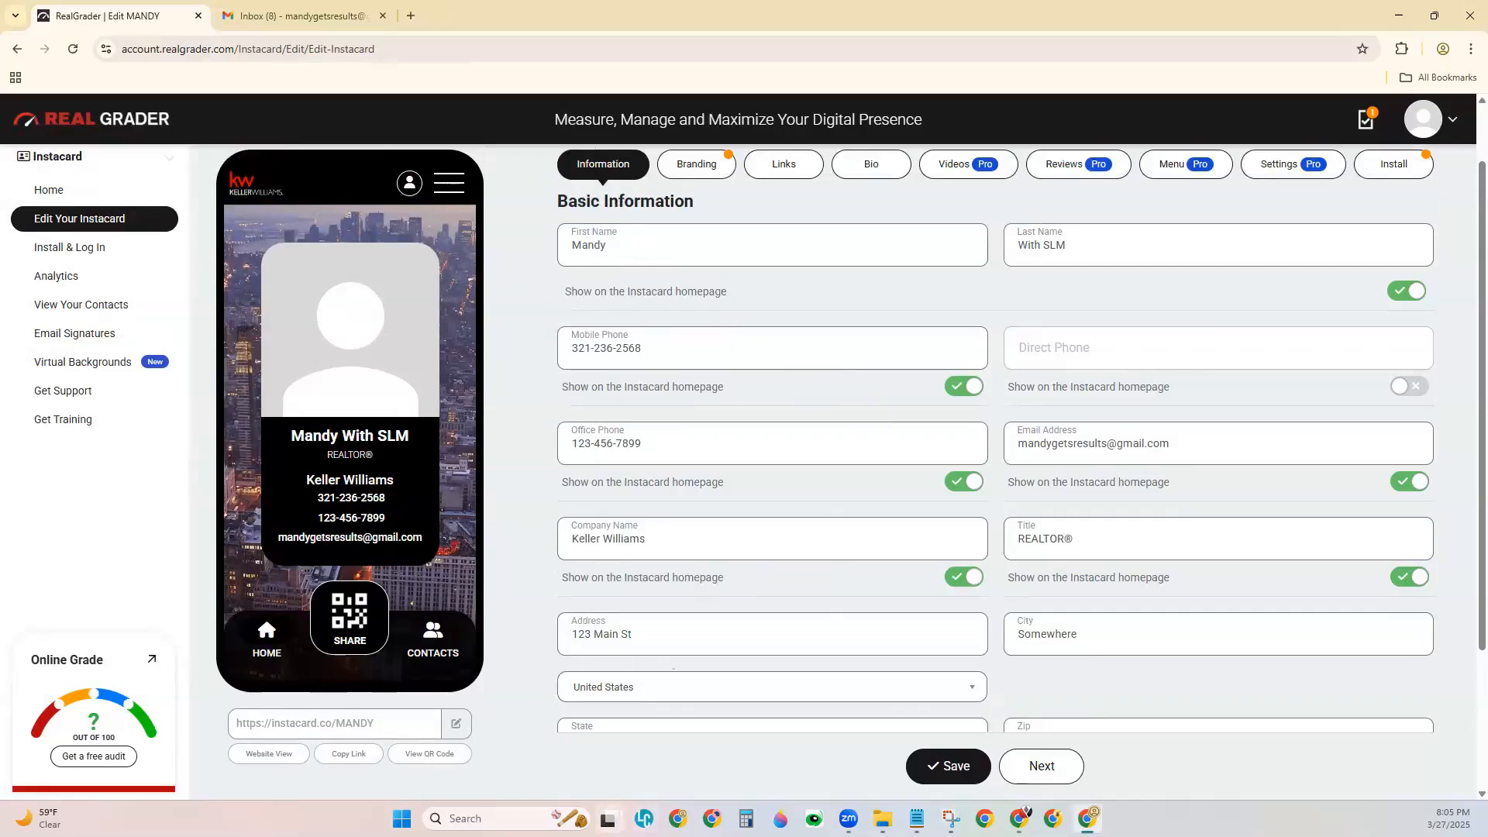
# Edit the instacard.co link name to a new name-based slug, confirm it and save.
pyautogui.scroll(-1, 525, 688)
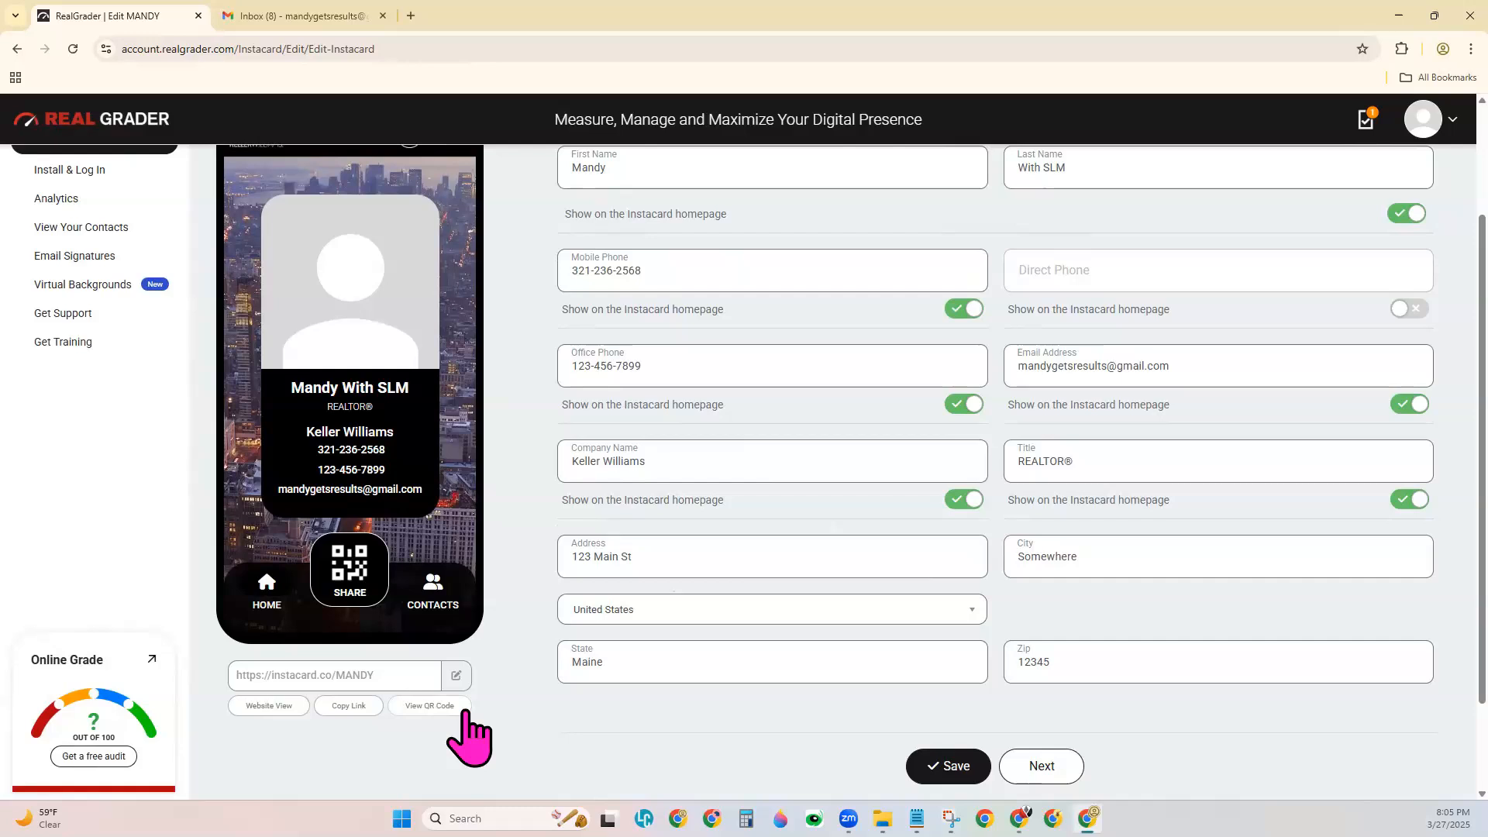
pyautogui.moveTo(336, 672); pyautogui.dragTo(391, 686)
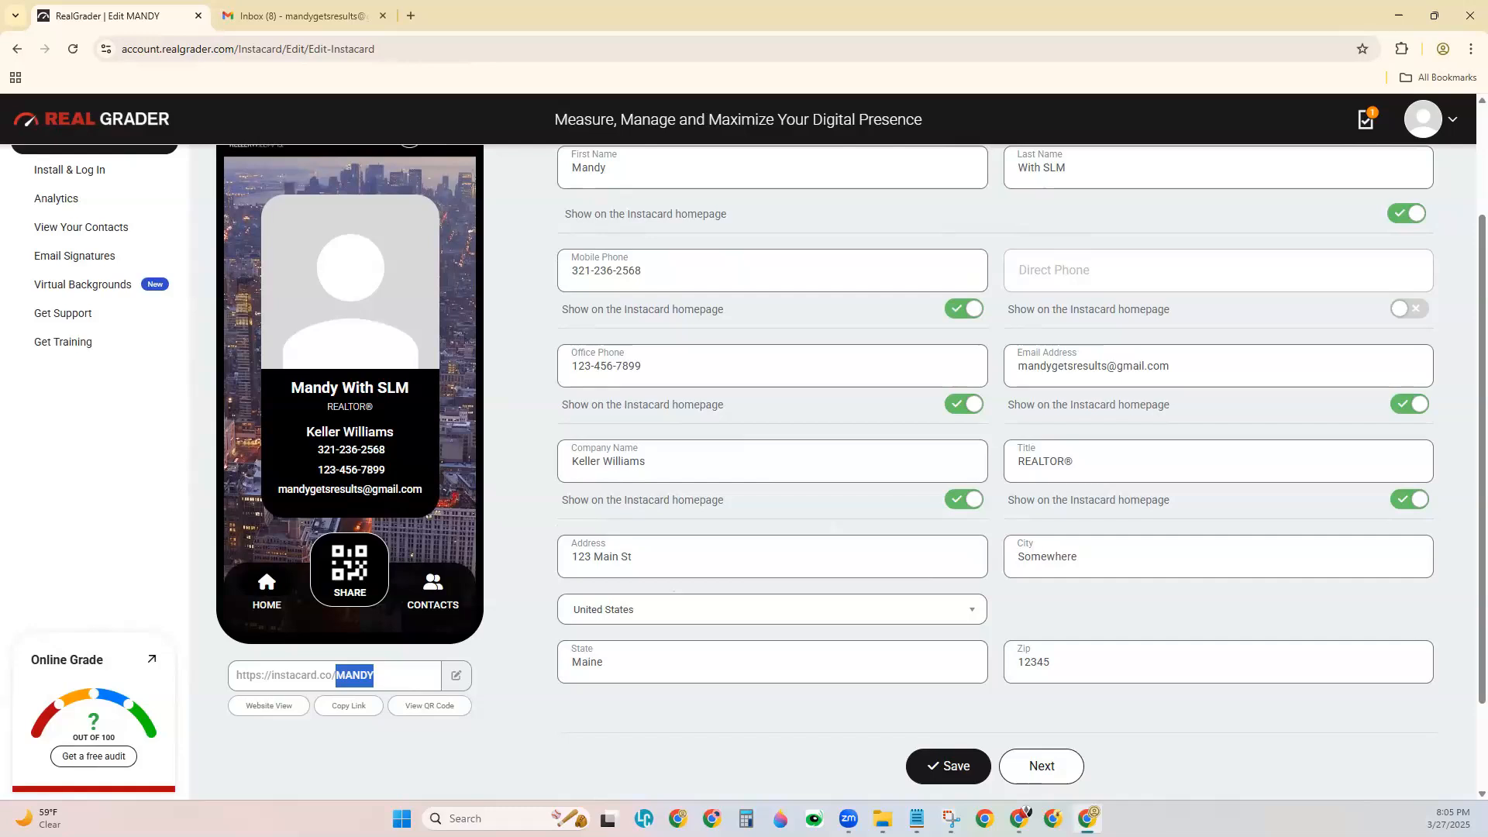
pyautogui.click(457, 675)
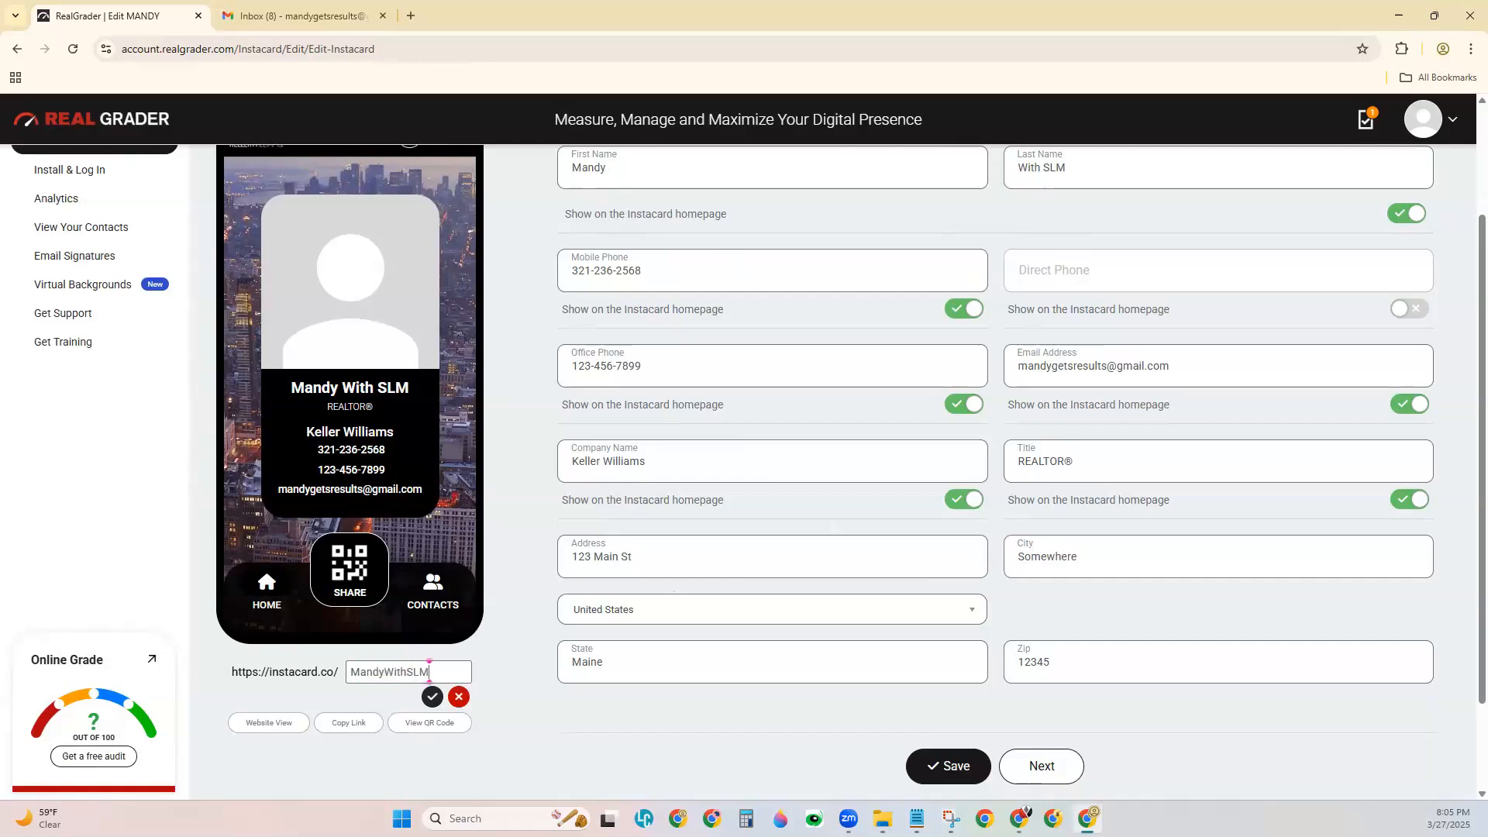
pyautogui.click(432, 698)
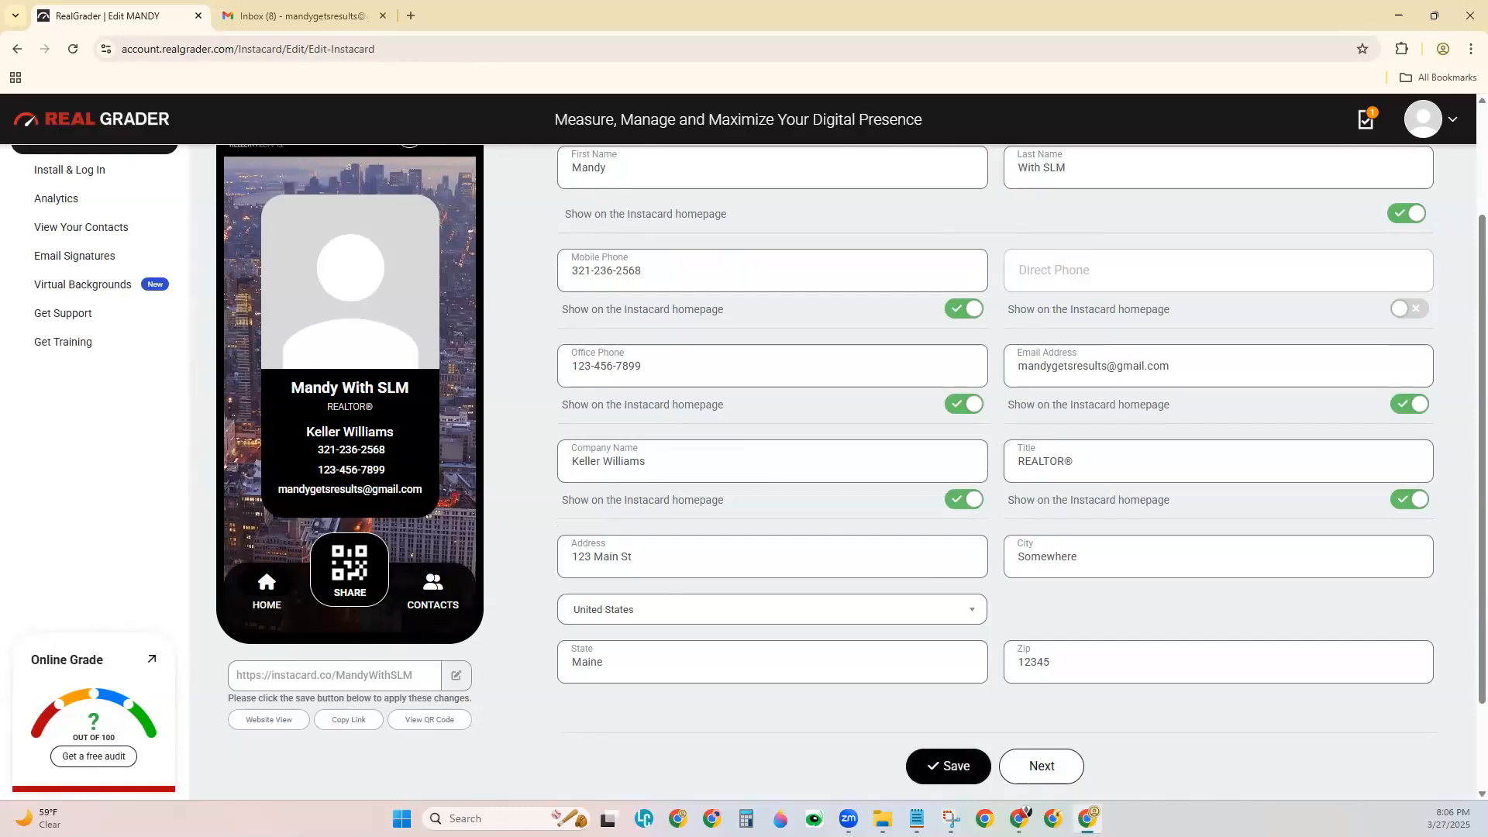
pyautogui.click(931, 759)
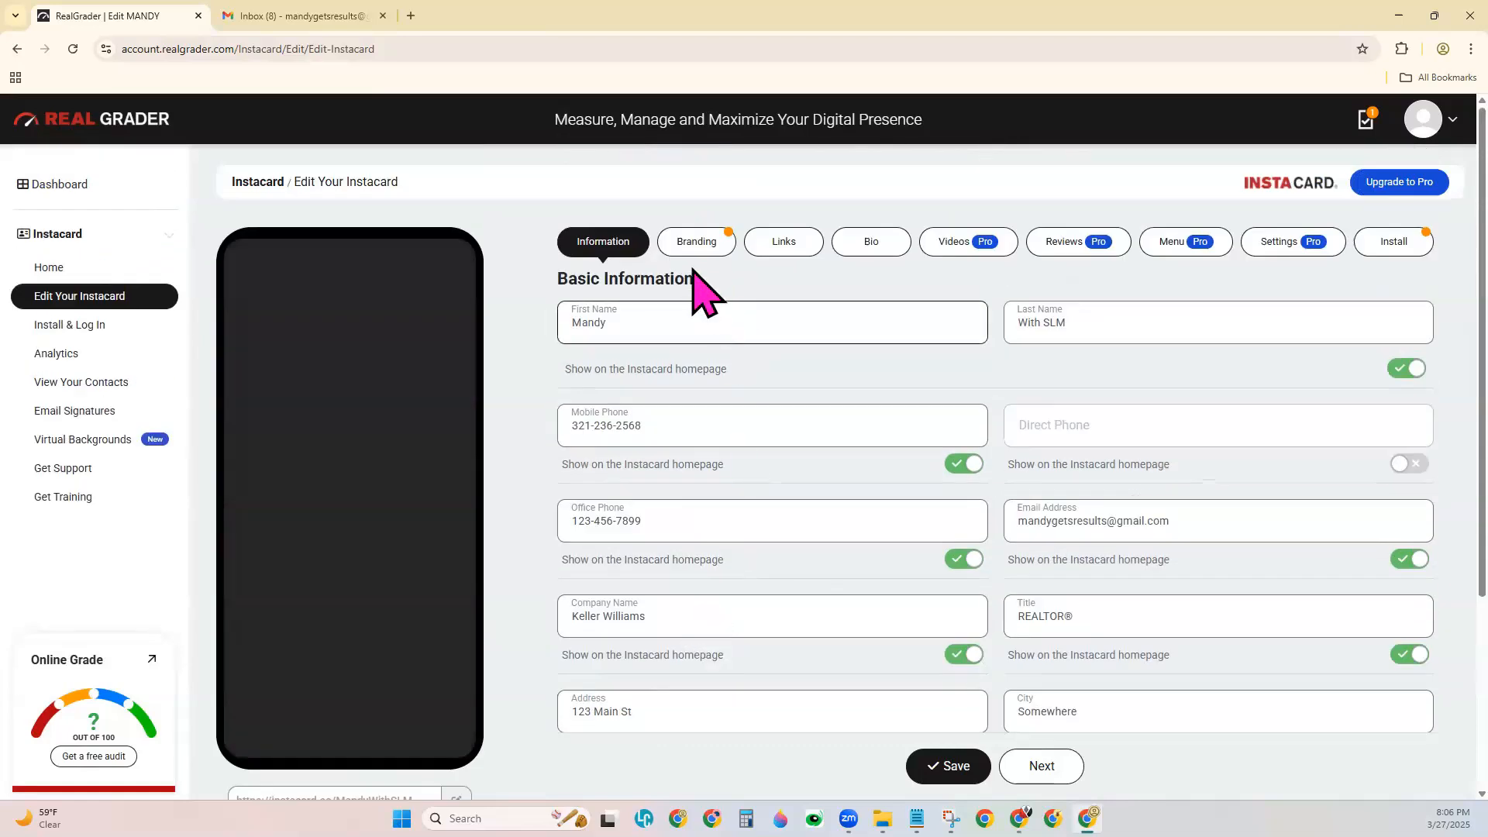
pyautogui.click(709, 246)
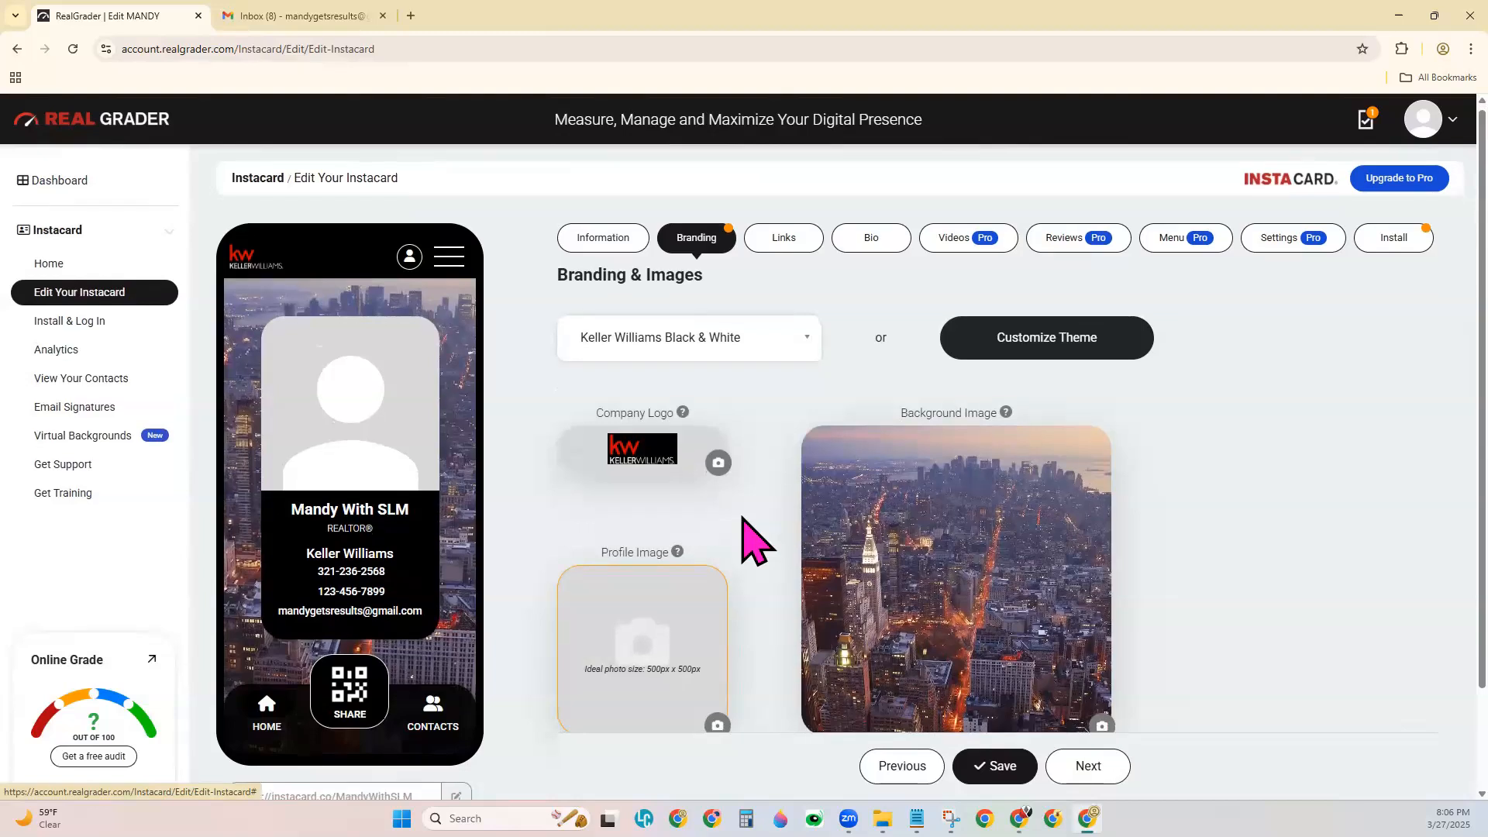
pyautogui.scroll(-1, 751, 535)
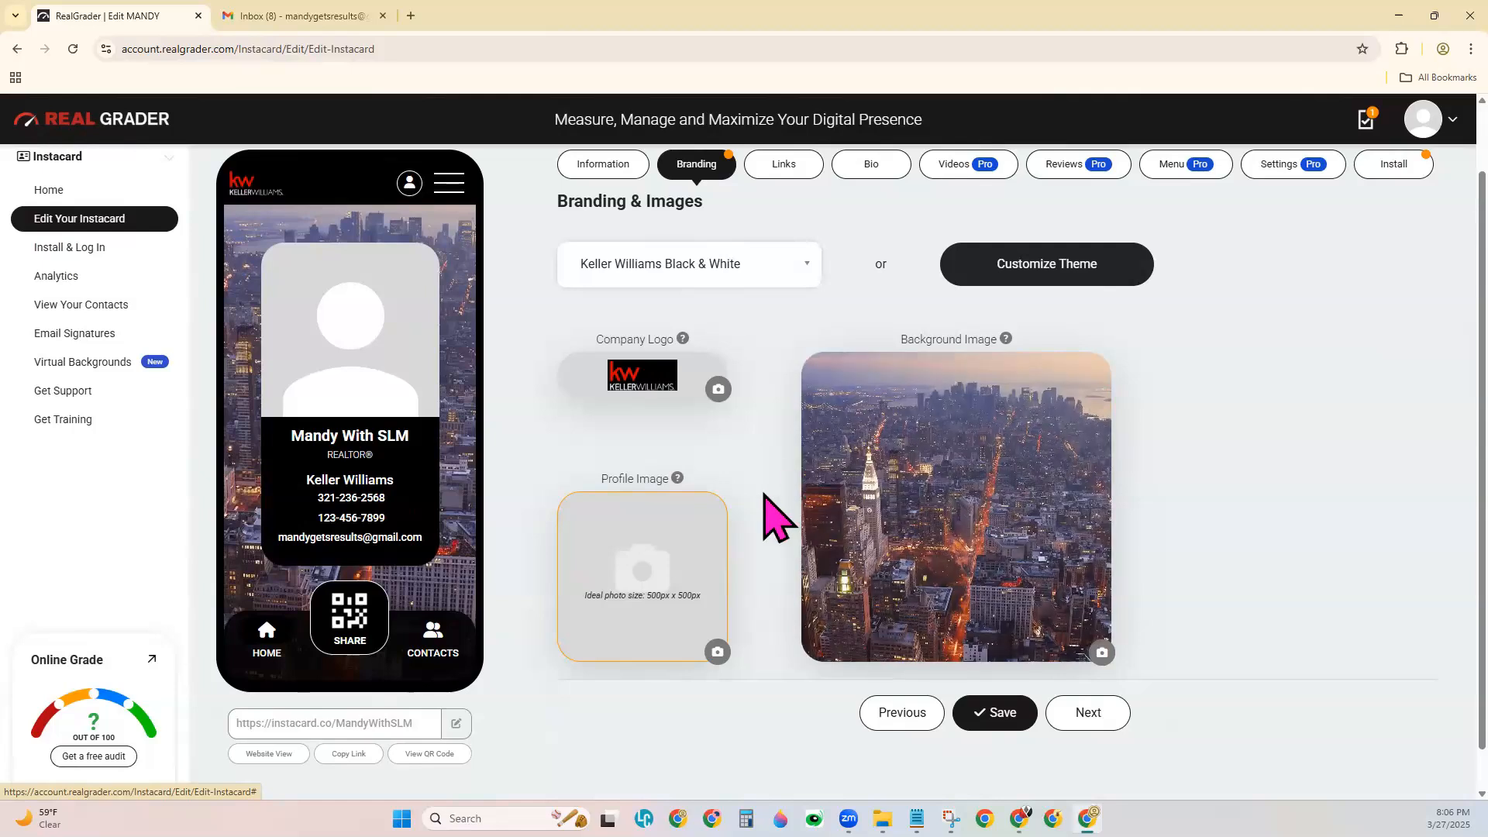
pyautogui.scroll(1, 767, 496)
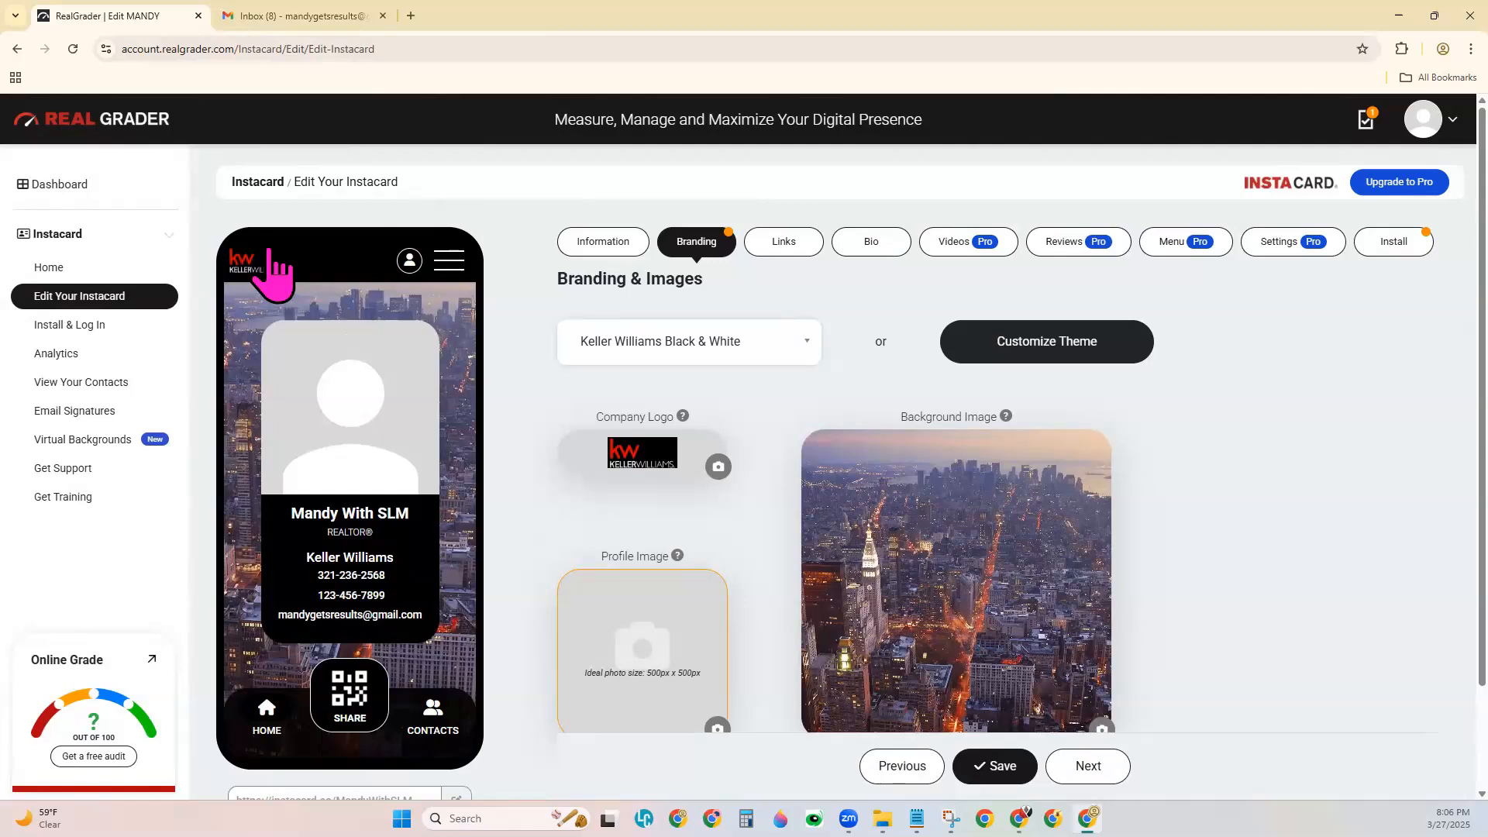
# Upload KW Logo Residential Transparent from Downloads as the company logo.
pyautogui.click(718, 468)
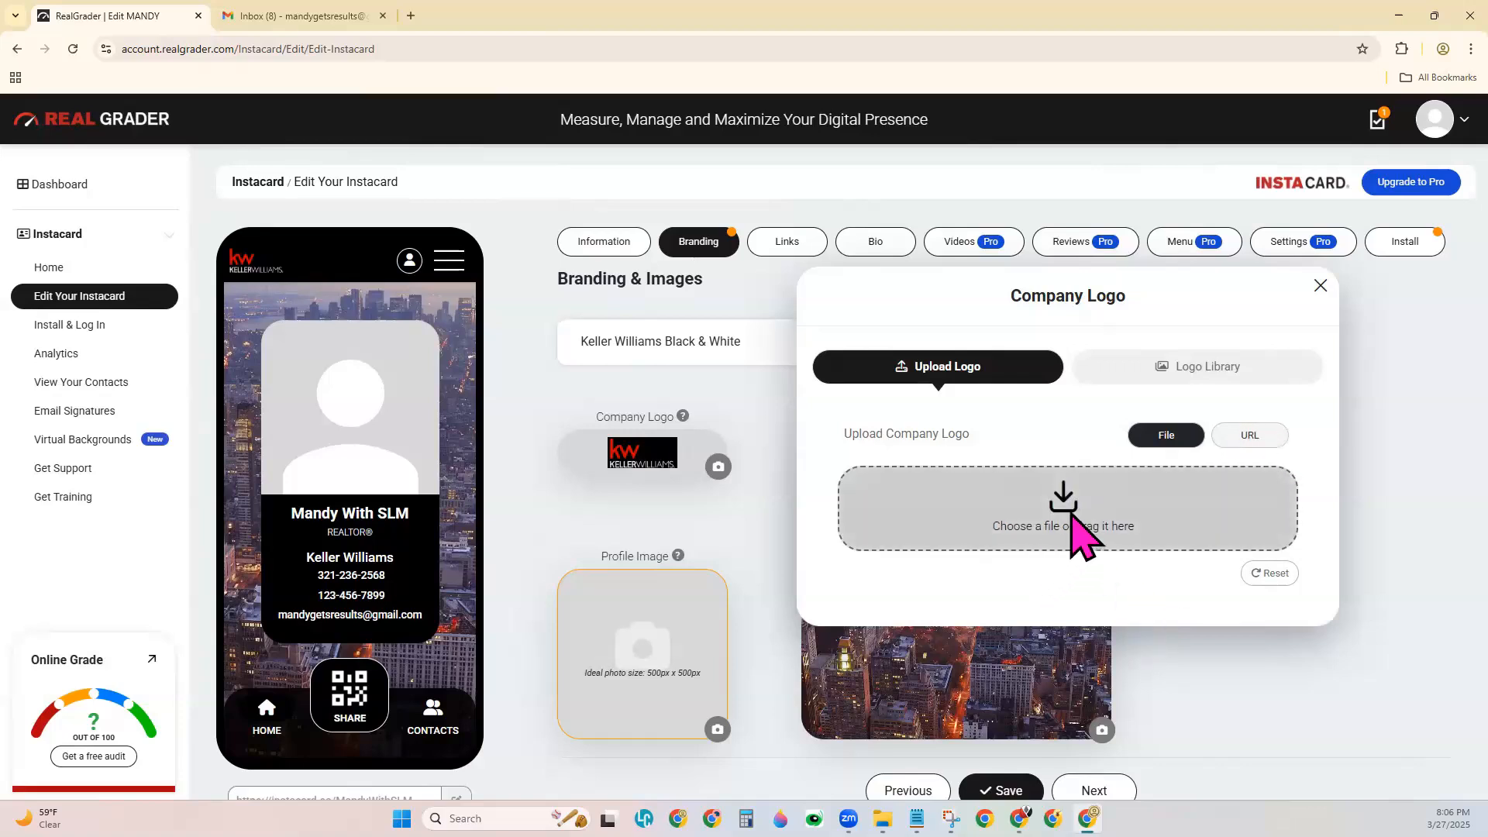
pyautogui.click(1112, 500)
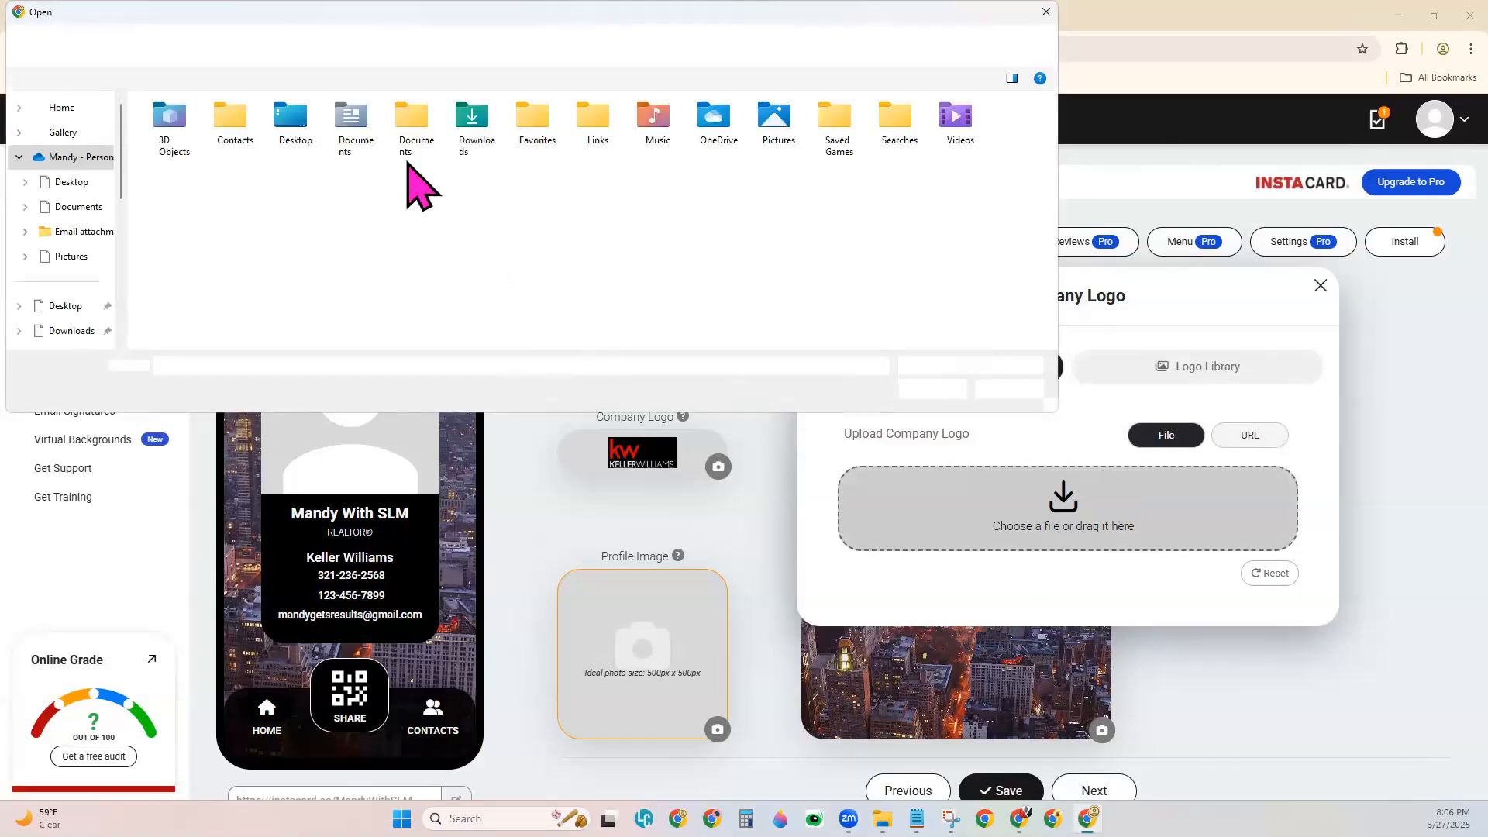
pyautogui.scroll(-1, 62, 326)
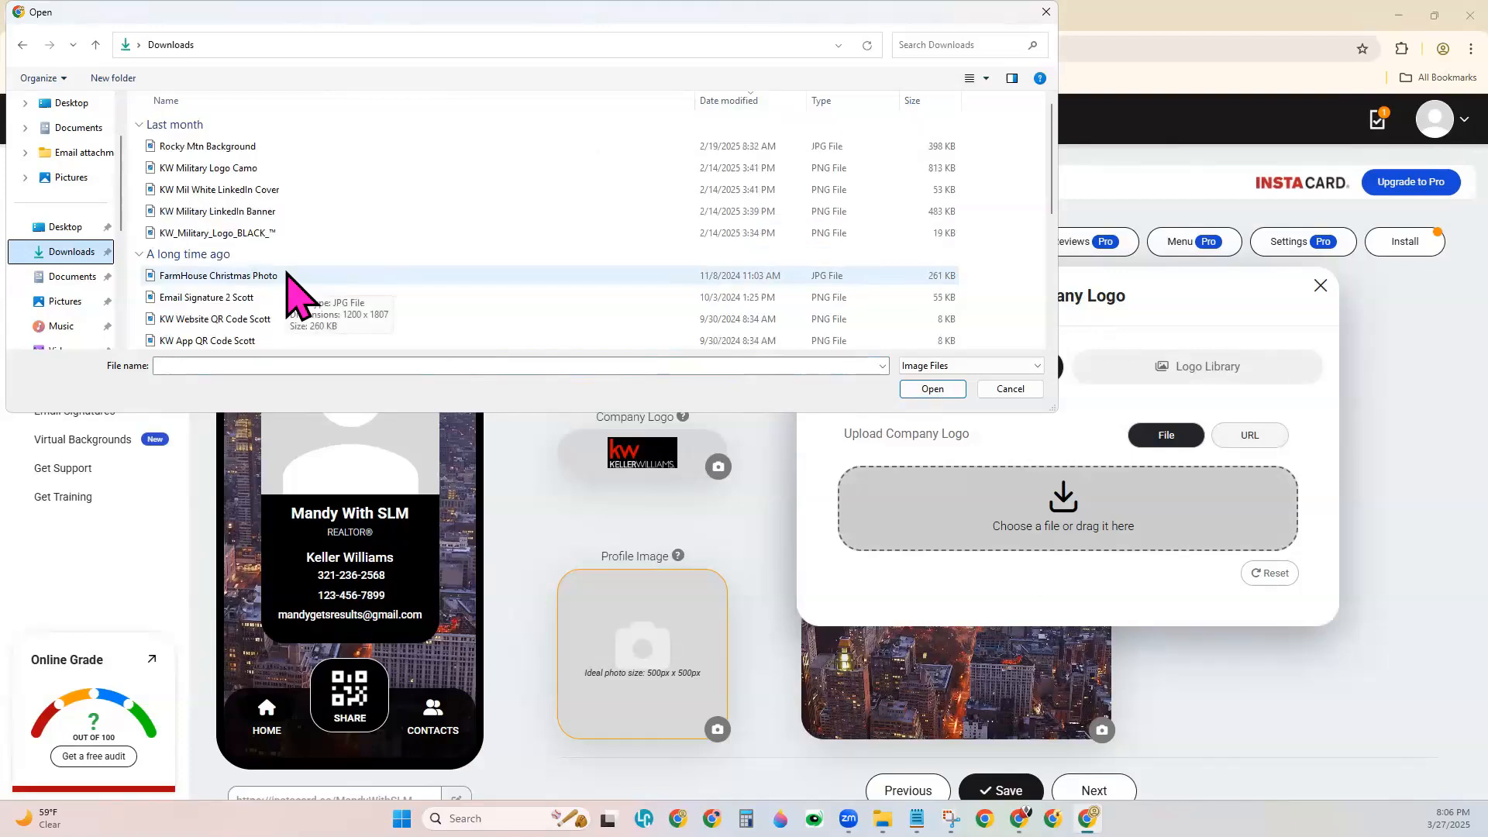
pyautogui.scroll(-5, 287, 273)
pyautogui.doubleClick(248, 340)
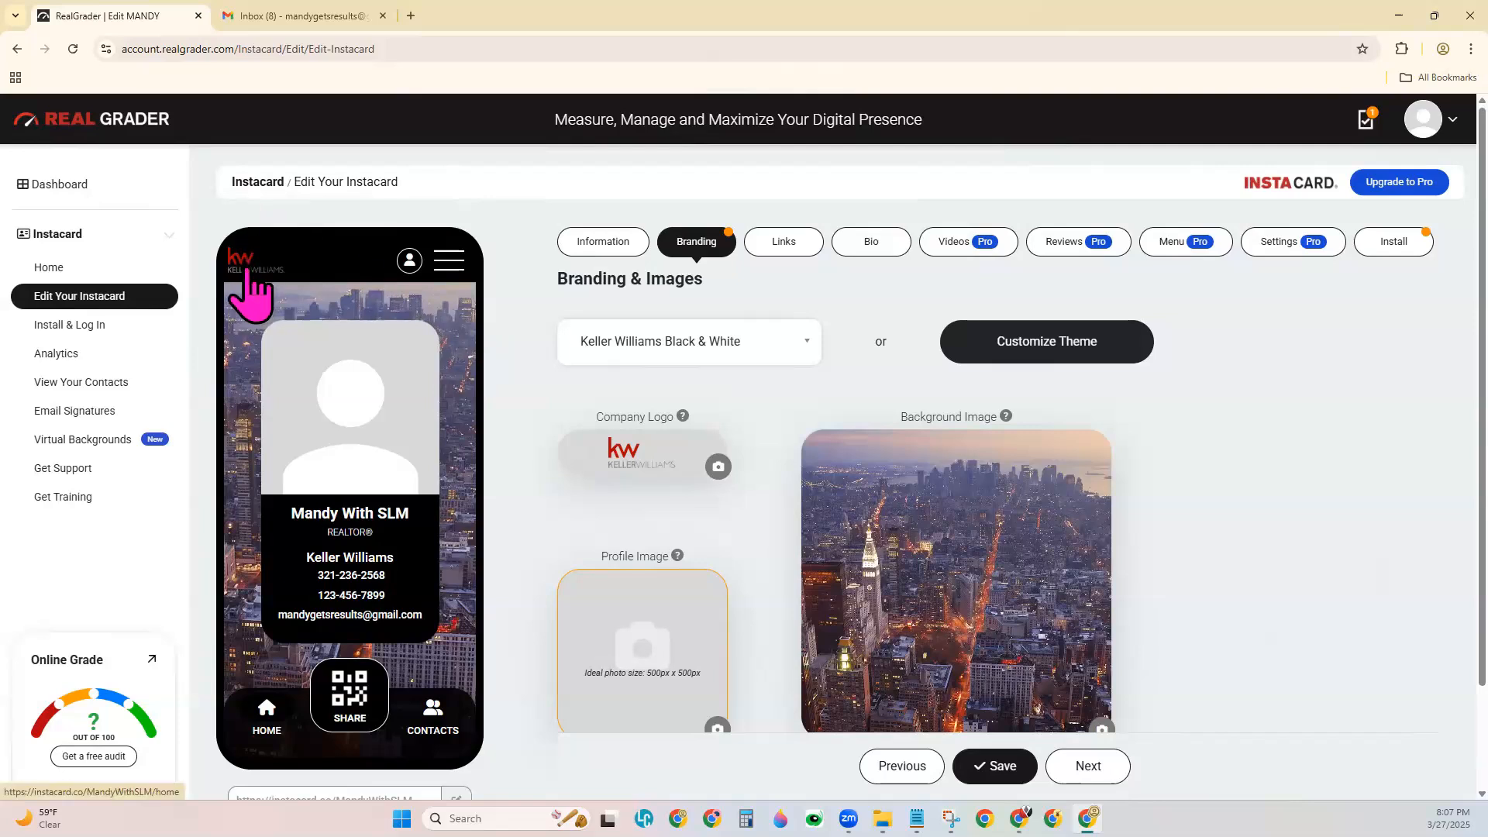
# Upload the headshot from Downloads as the profile image, zoomed to 87, and save it.
pyautogui.scroll(-2, 748, 546)
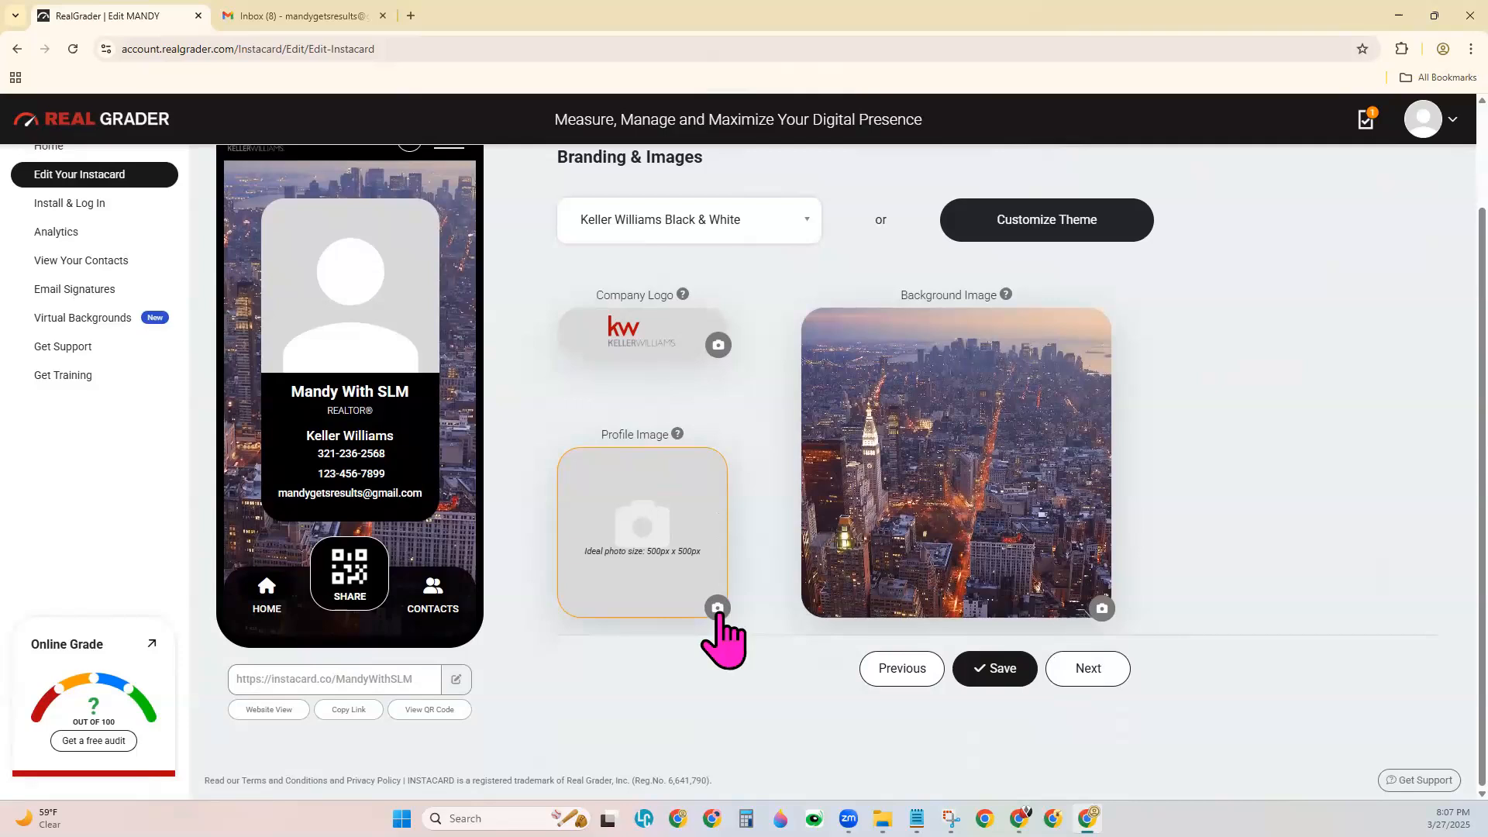
pyautogui.click(716, 609)
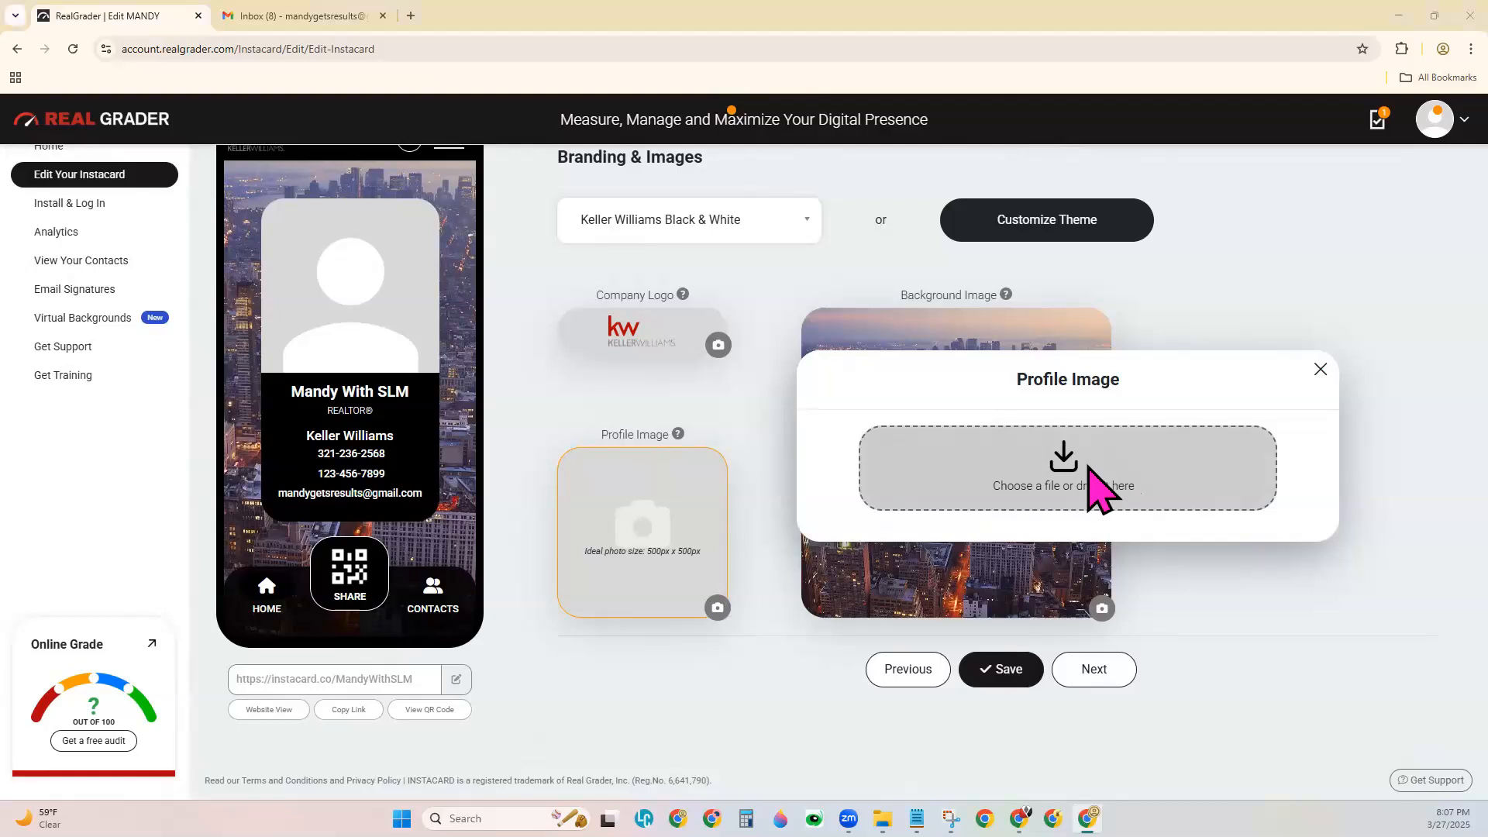
pyautogui.click(1081, 490)
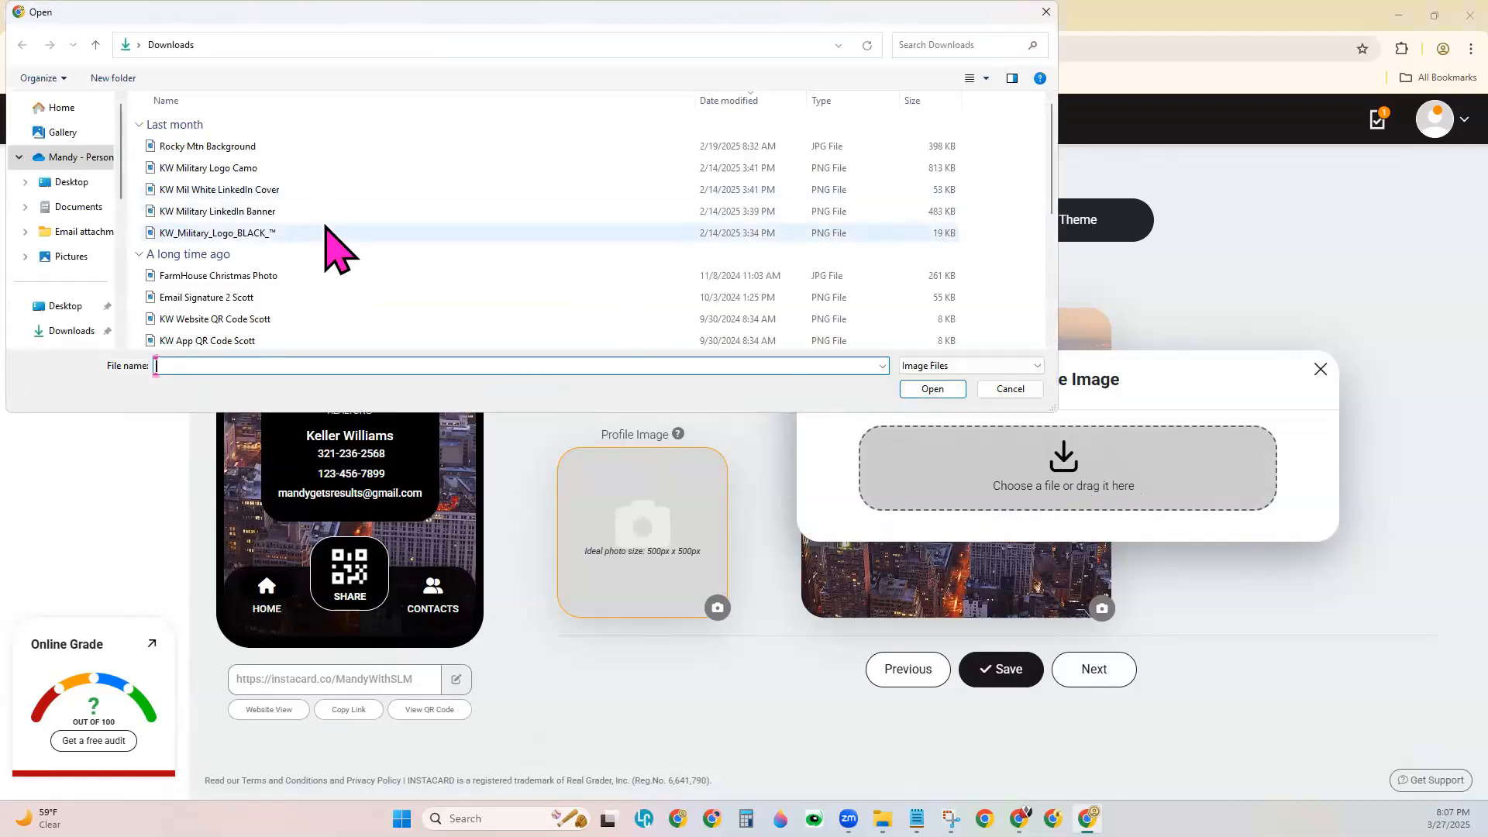
pyautogui.scroll(-4, 333, 248)
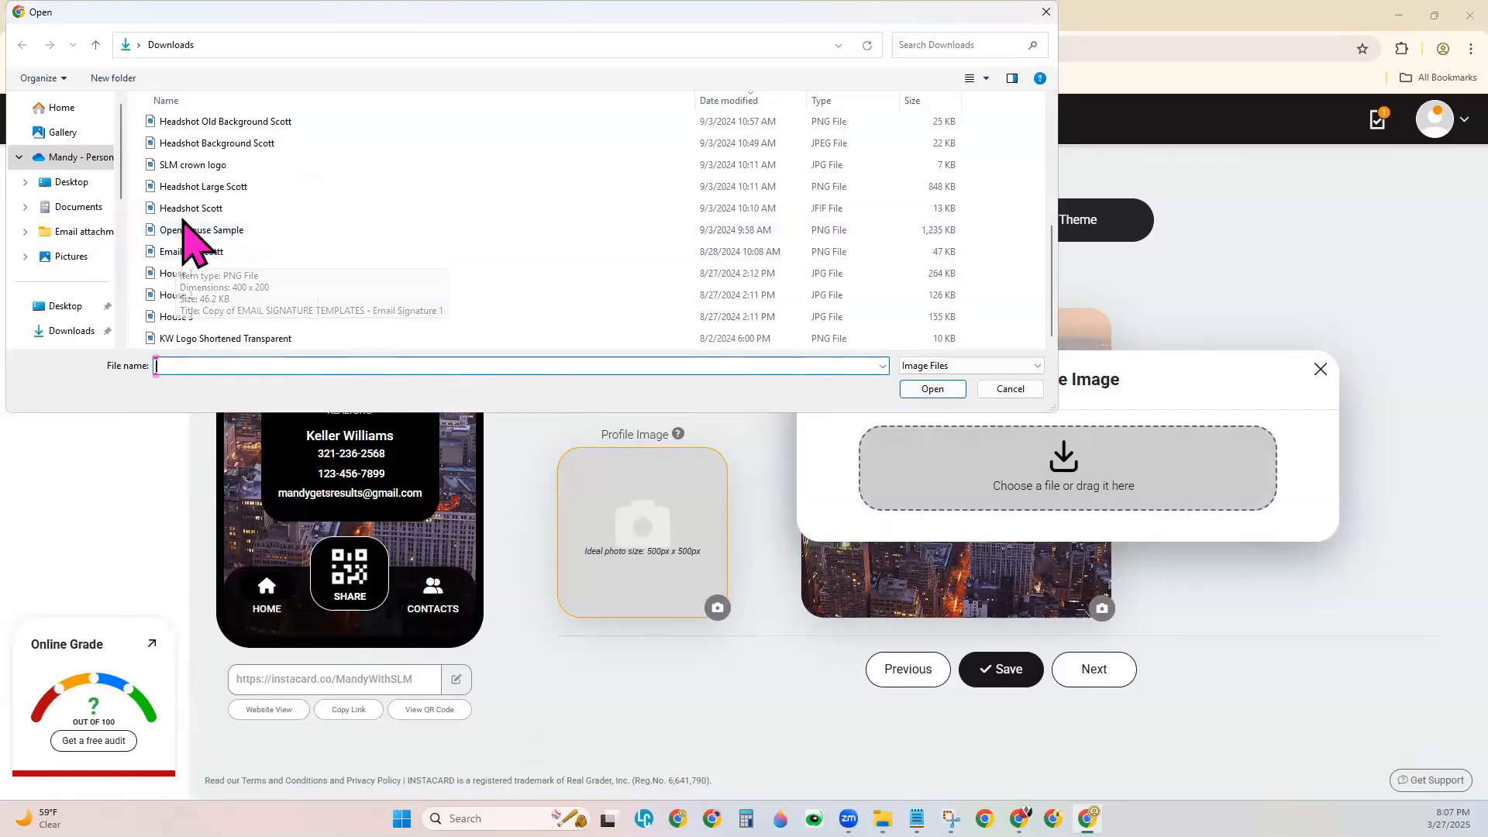
pyautogui.doubleClick(191, 209)
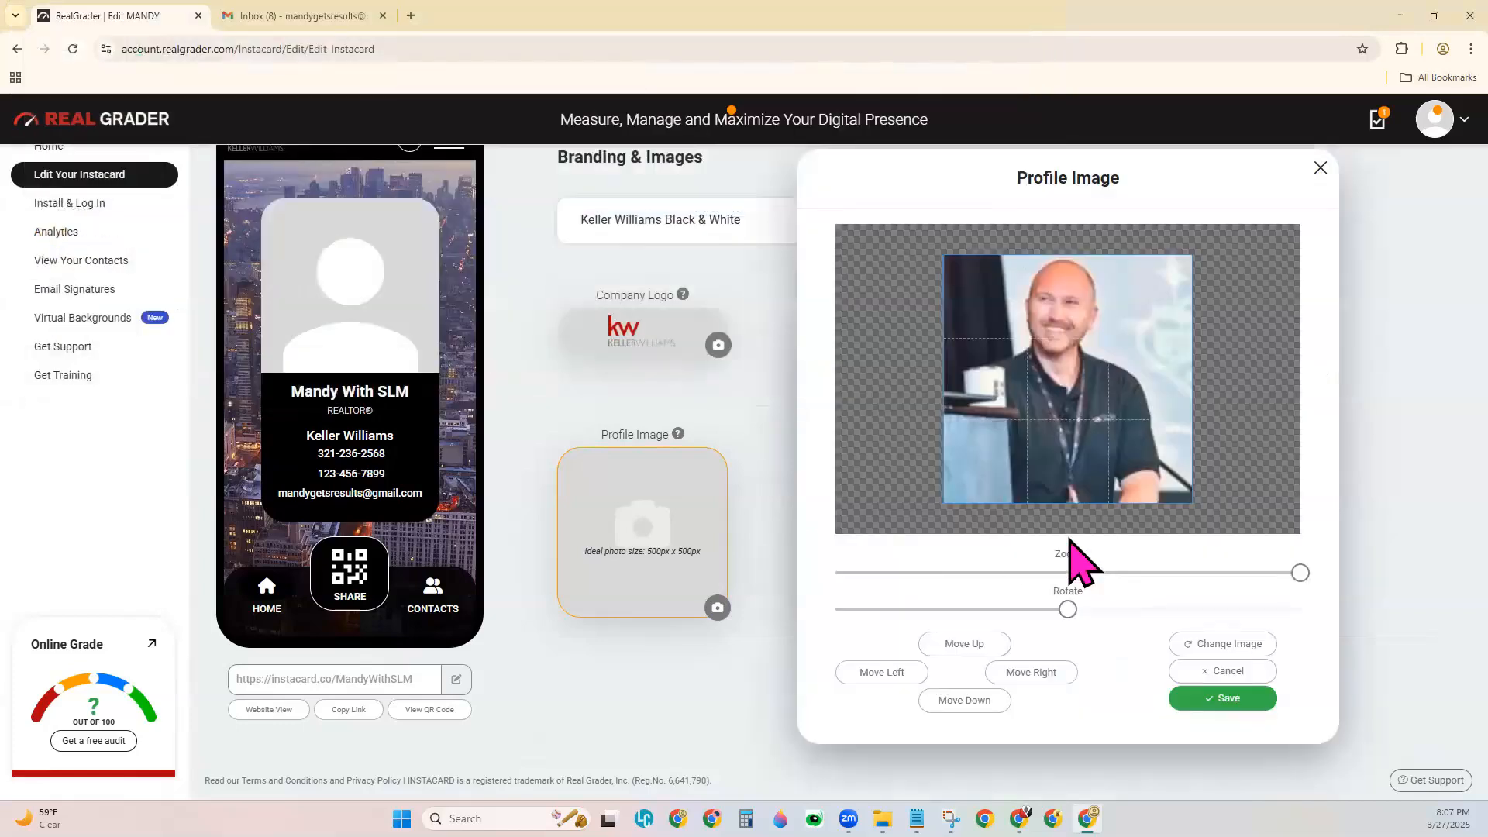
pyautogui.moveTo(1302, 578)
pyautogui.moveTo(1300, 574); pyautogui.dragTo(1241, 573)
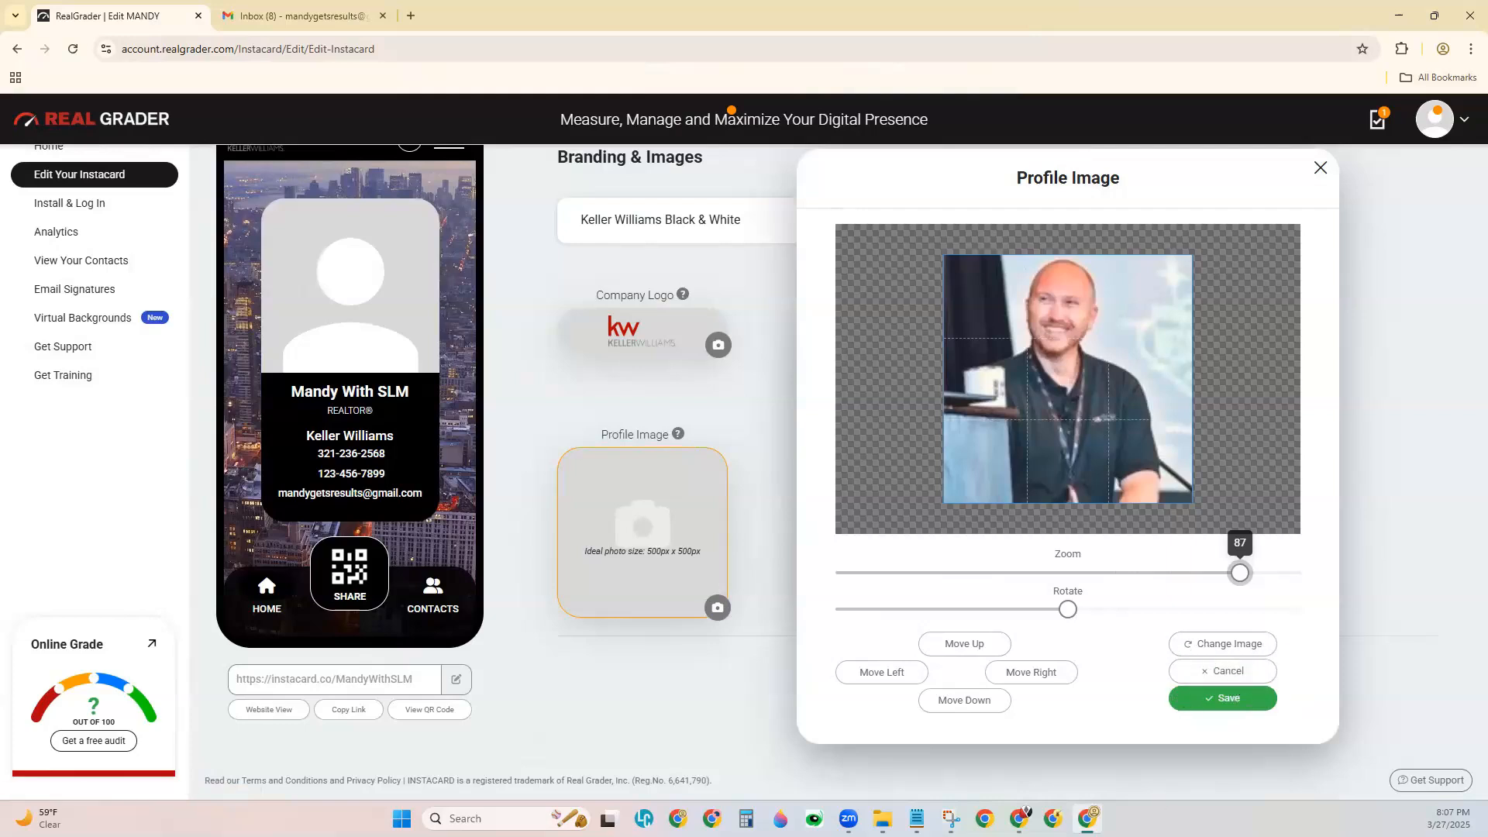
pyautogui.click(1230, 699)
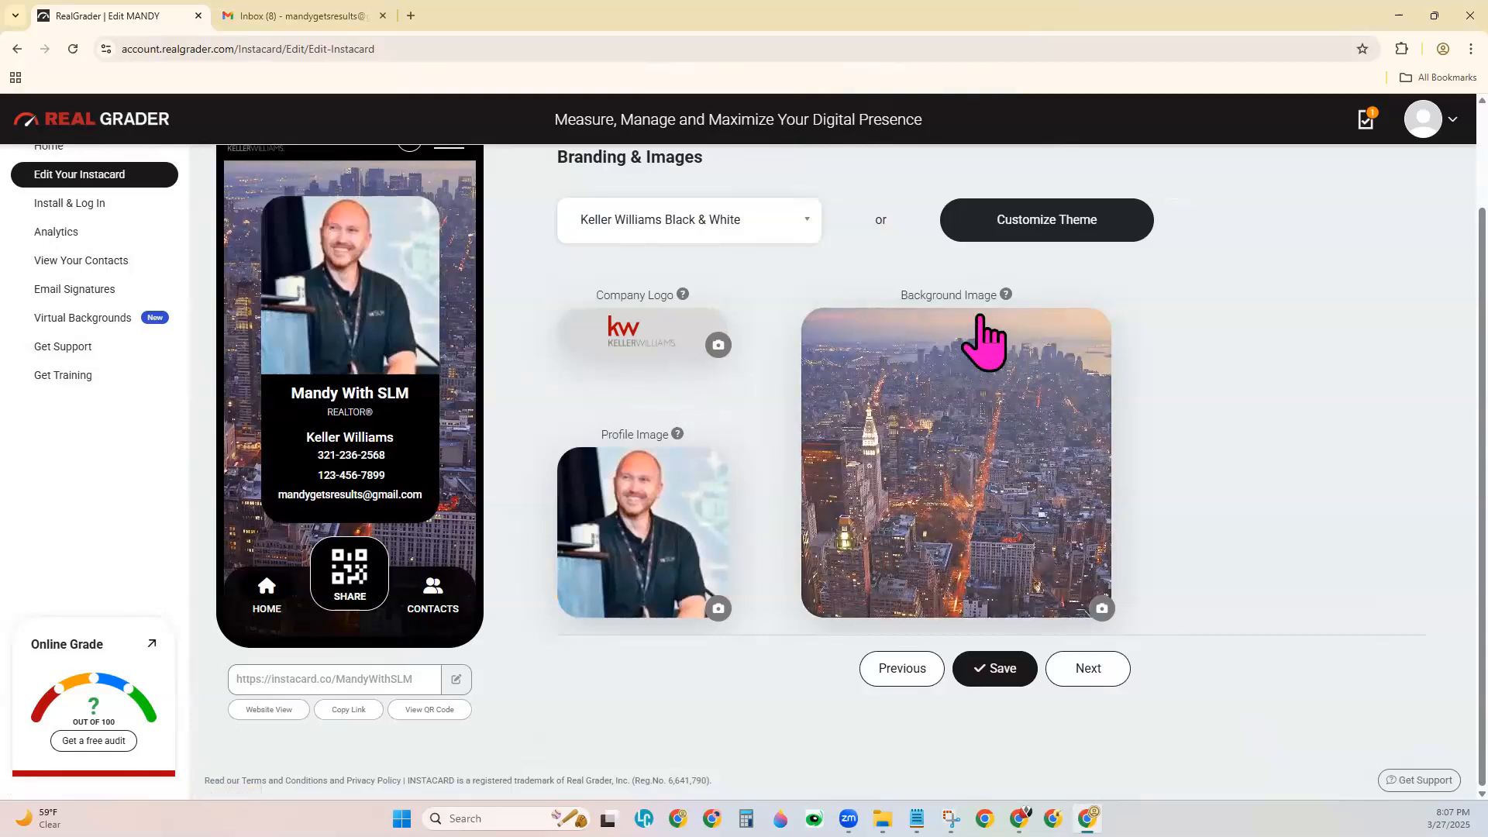
pyautogui.click(1103, 608)
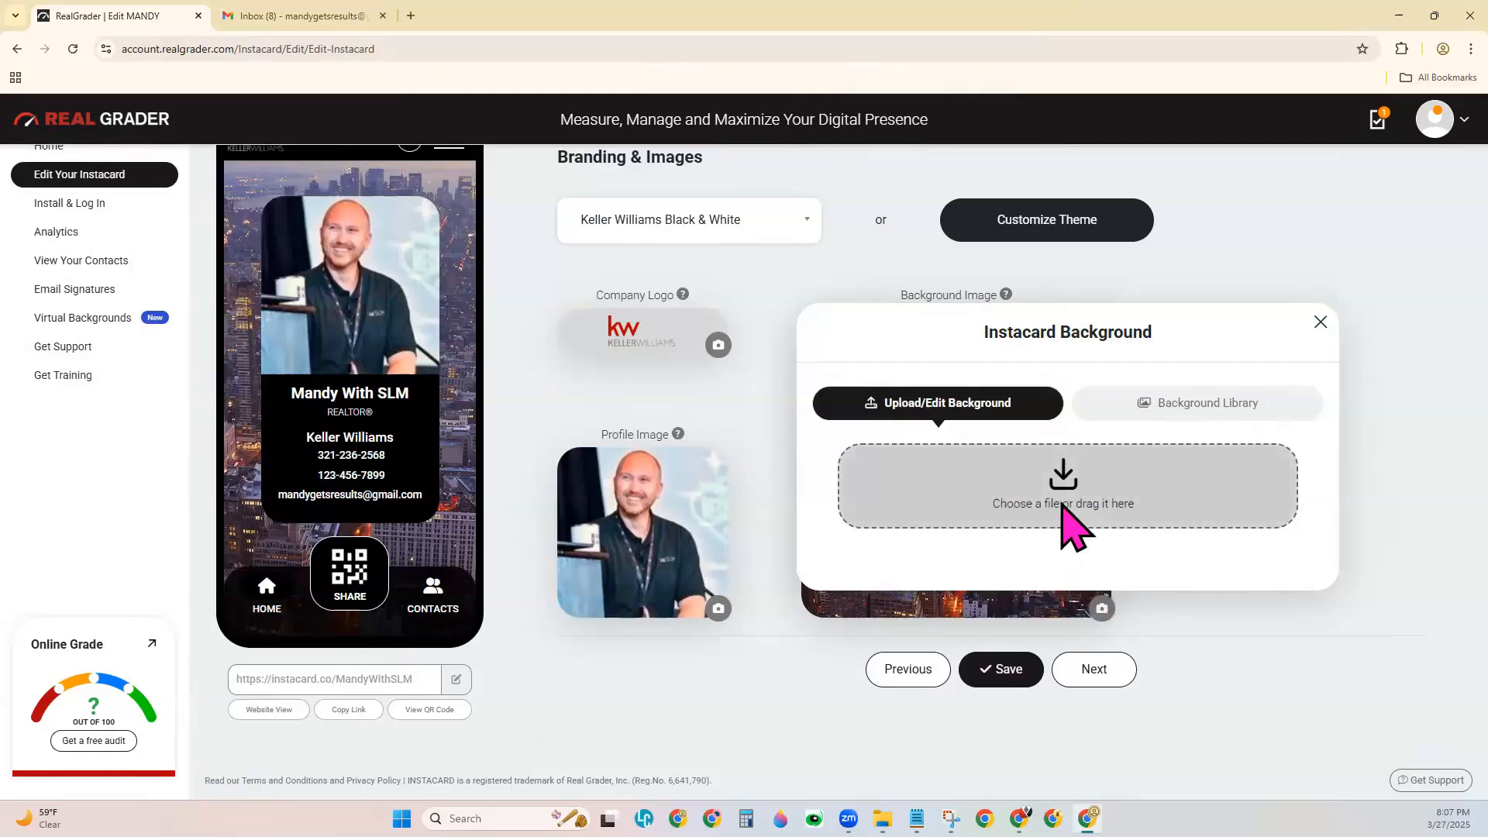
# Choose Homes Repeating from the Background Library as the card background and save.
pyautogui.click(1228, 411)
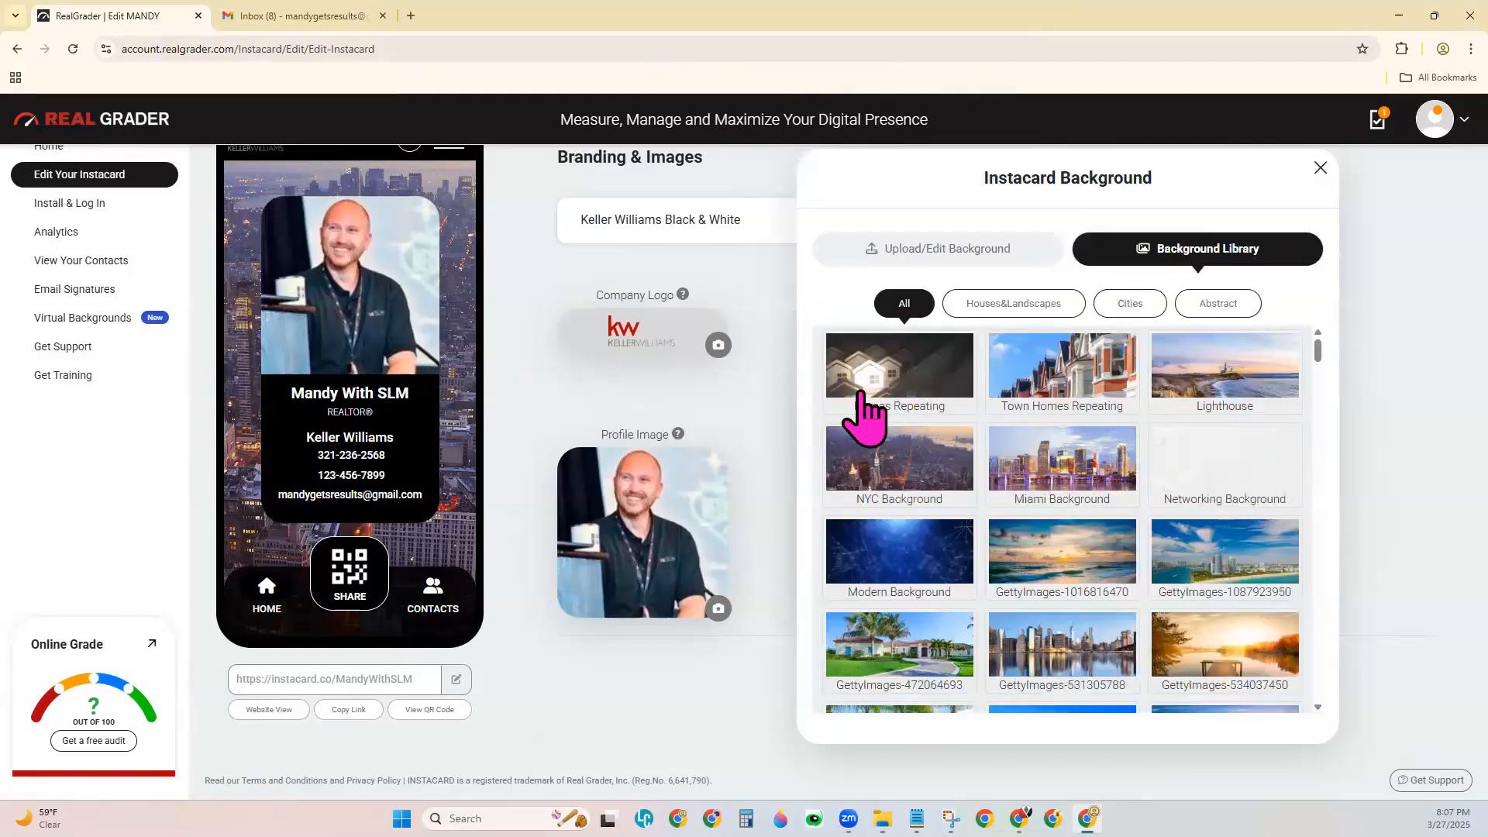
pyautogui.click(919, 391)
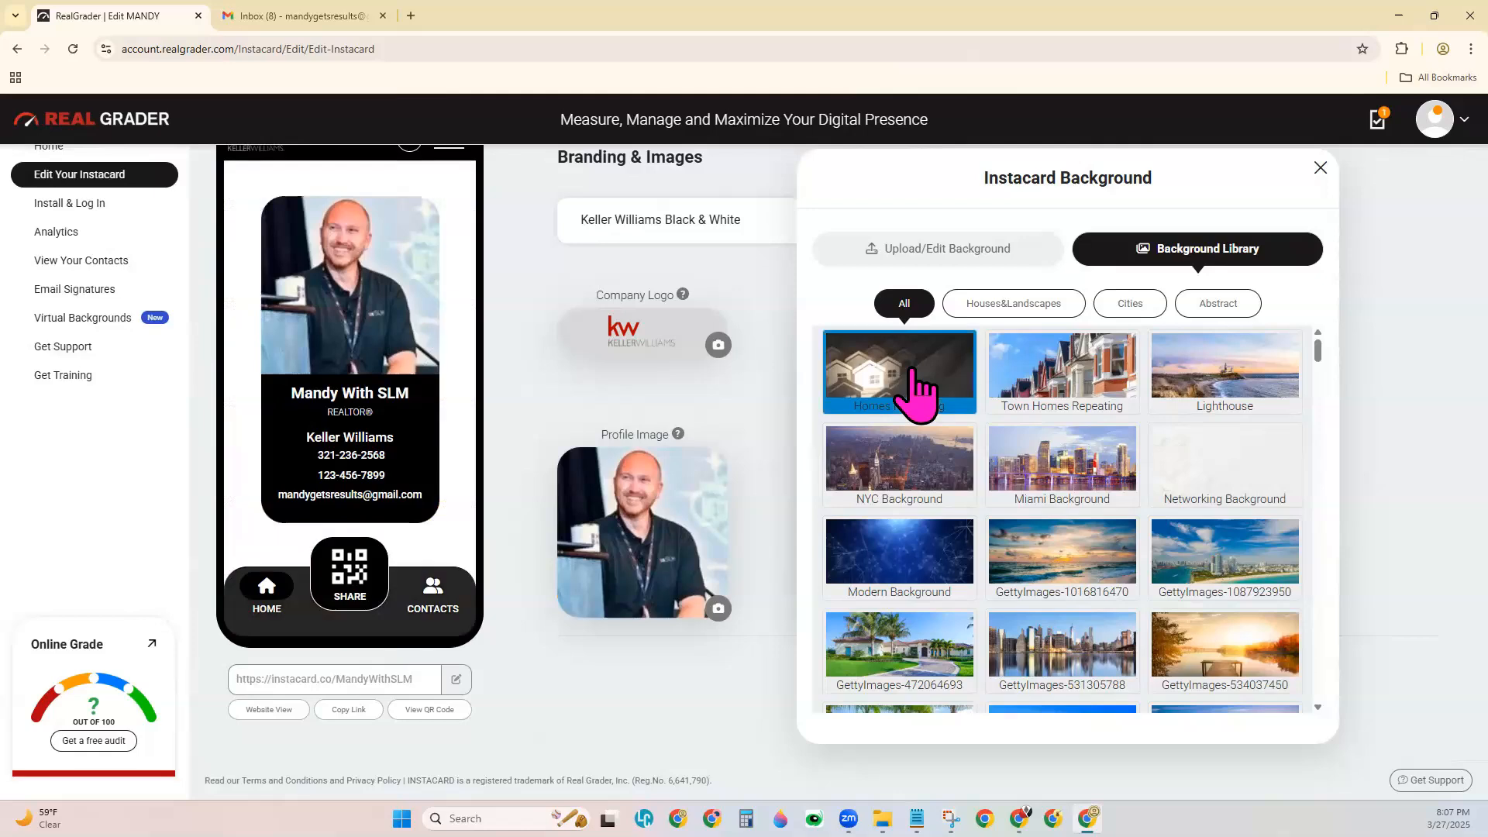
pyautogui.click(1320, 167)
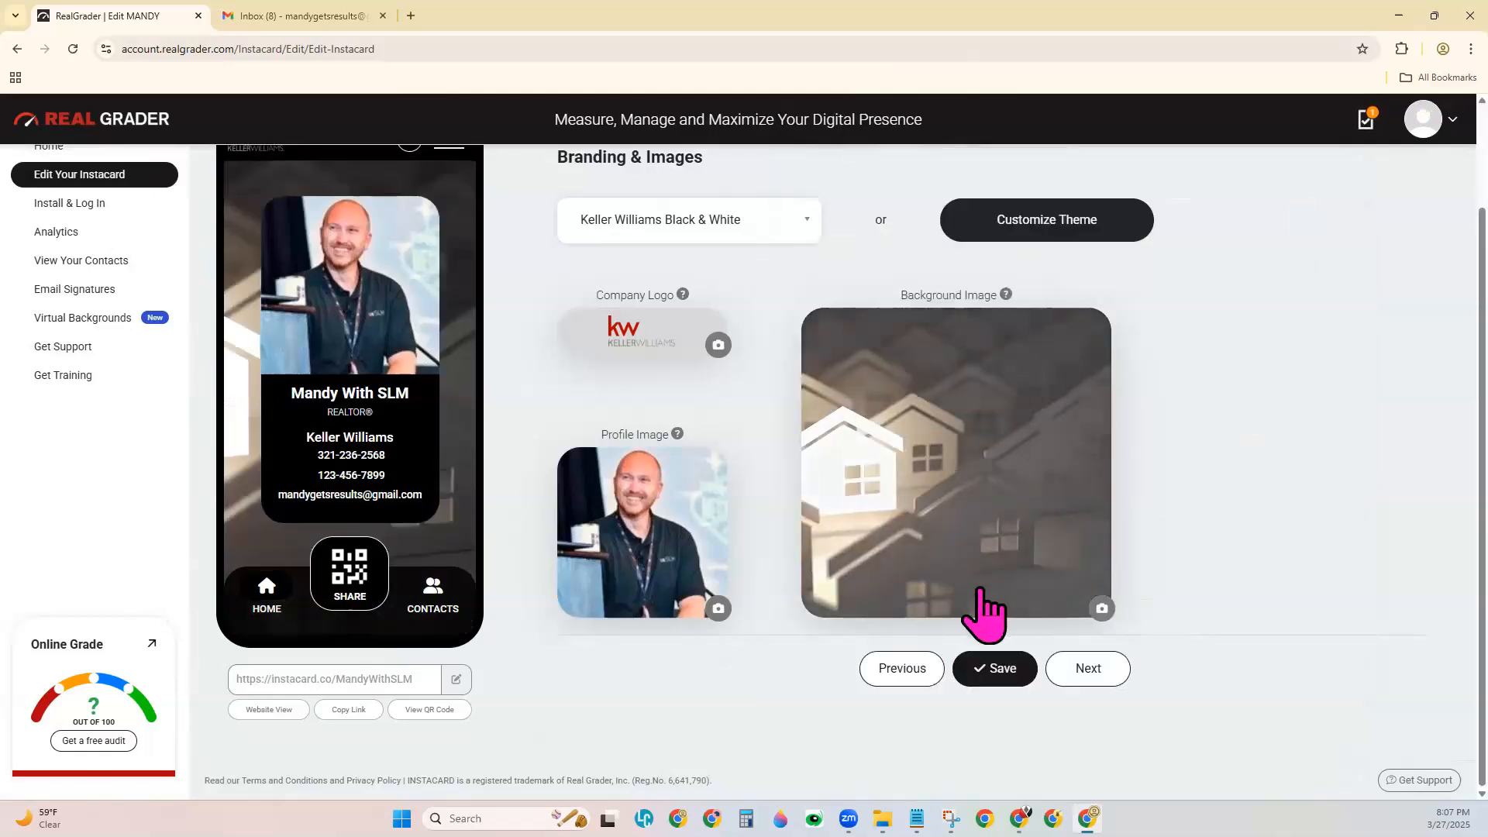
pyautogui.click(1004, 672)
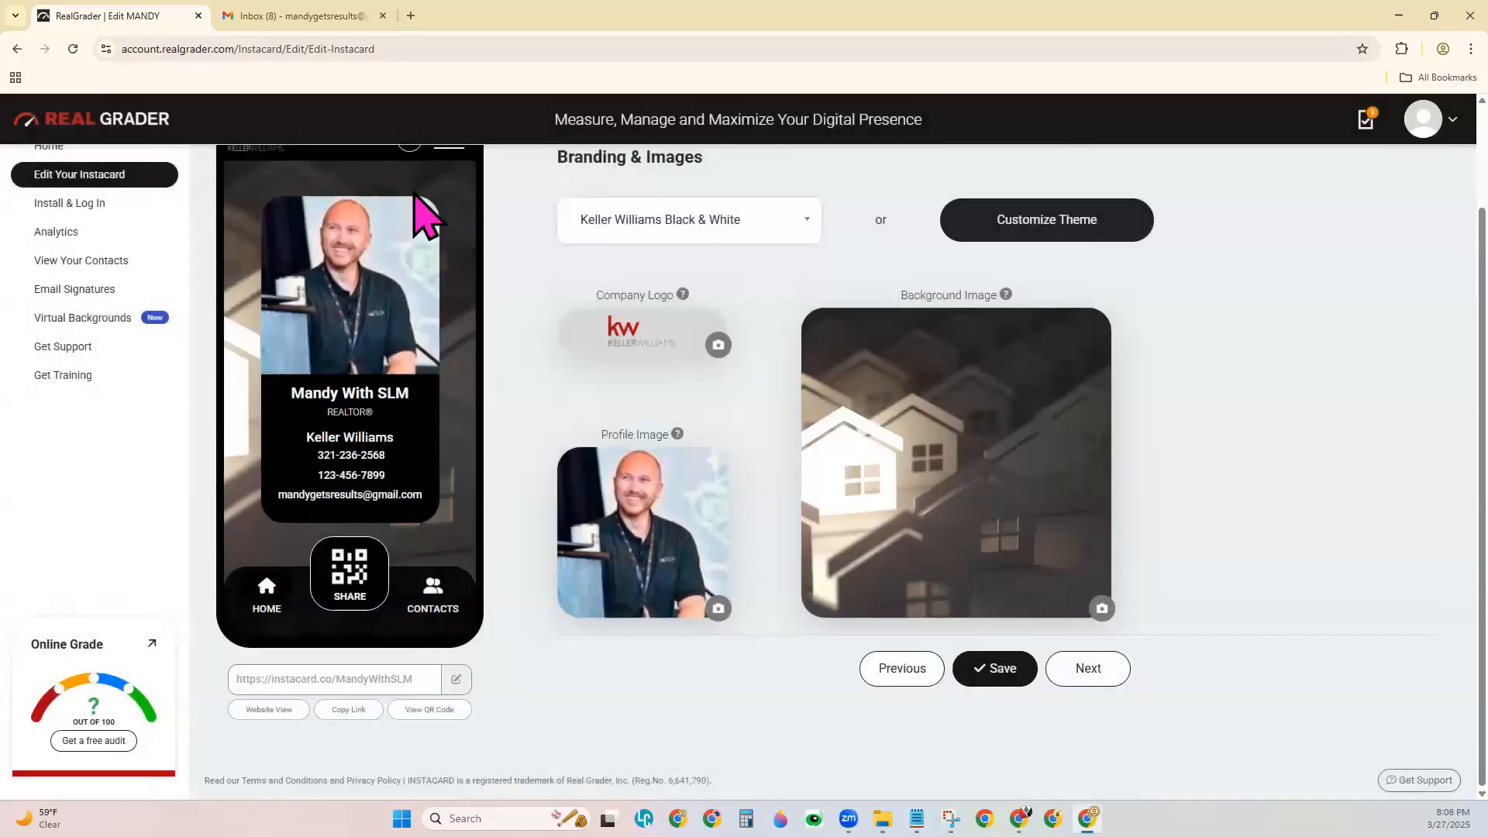
pyautogui.scroll(2, 532, 525)
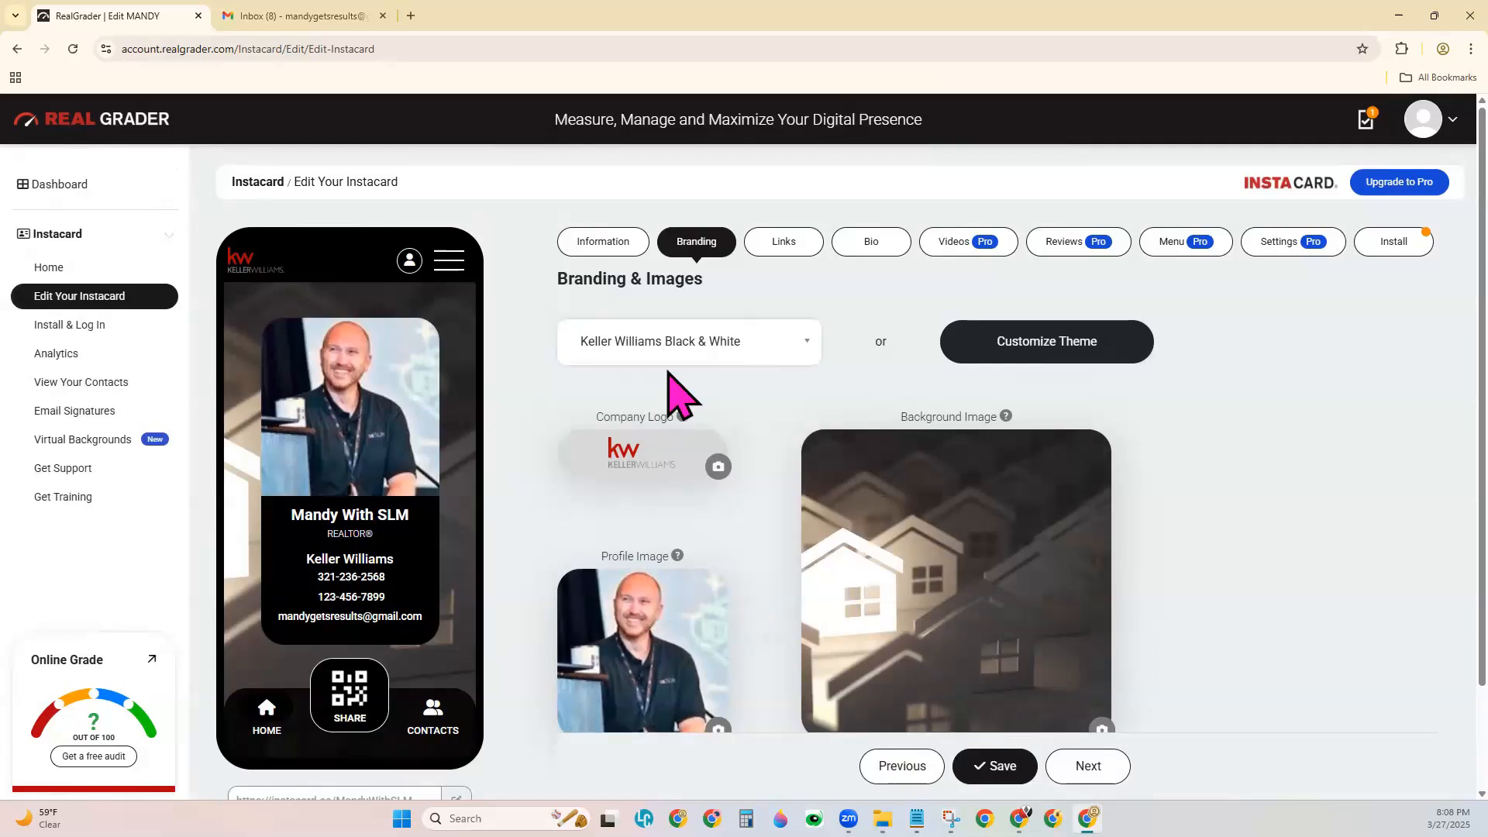
# On the Links tab, add Agent Page and Website from More Links, then close the list.
pyautogui.click(806, 248)
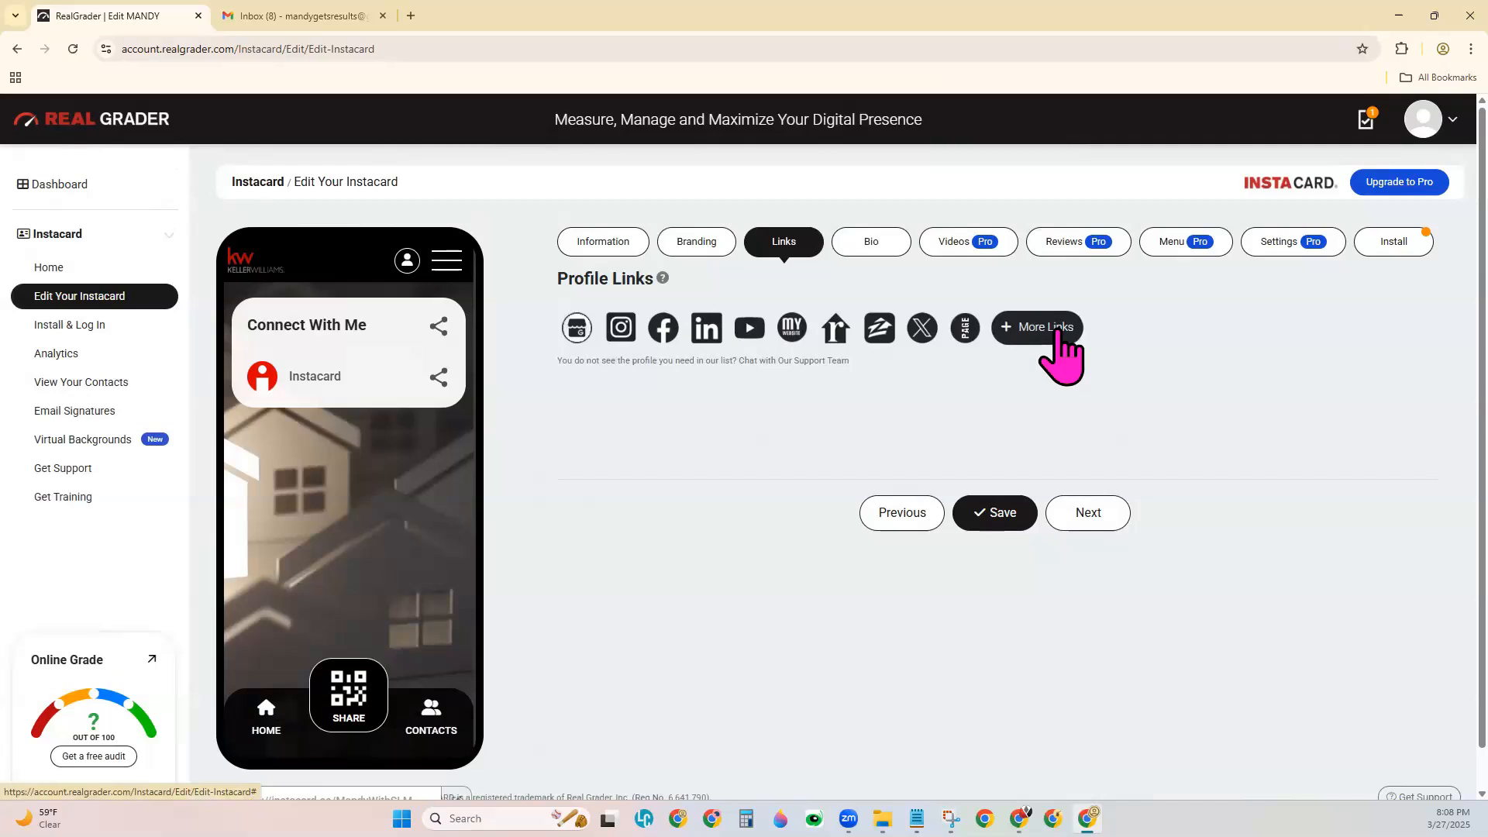
pyautogui.click(1058, 334)
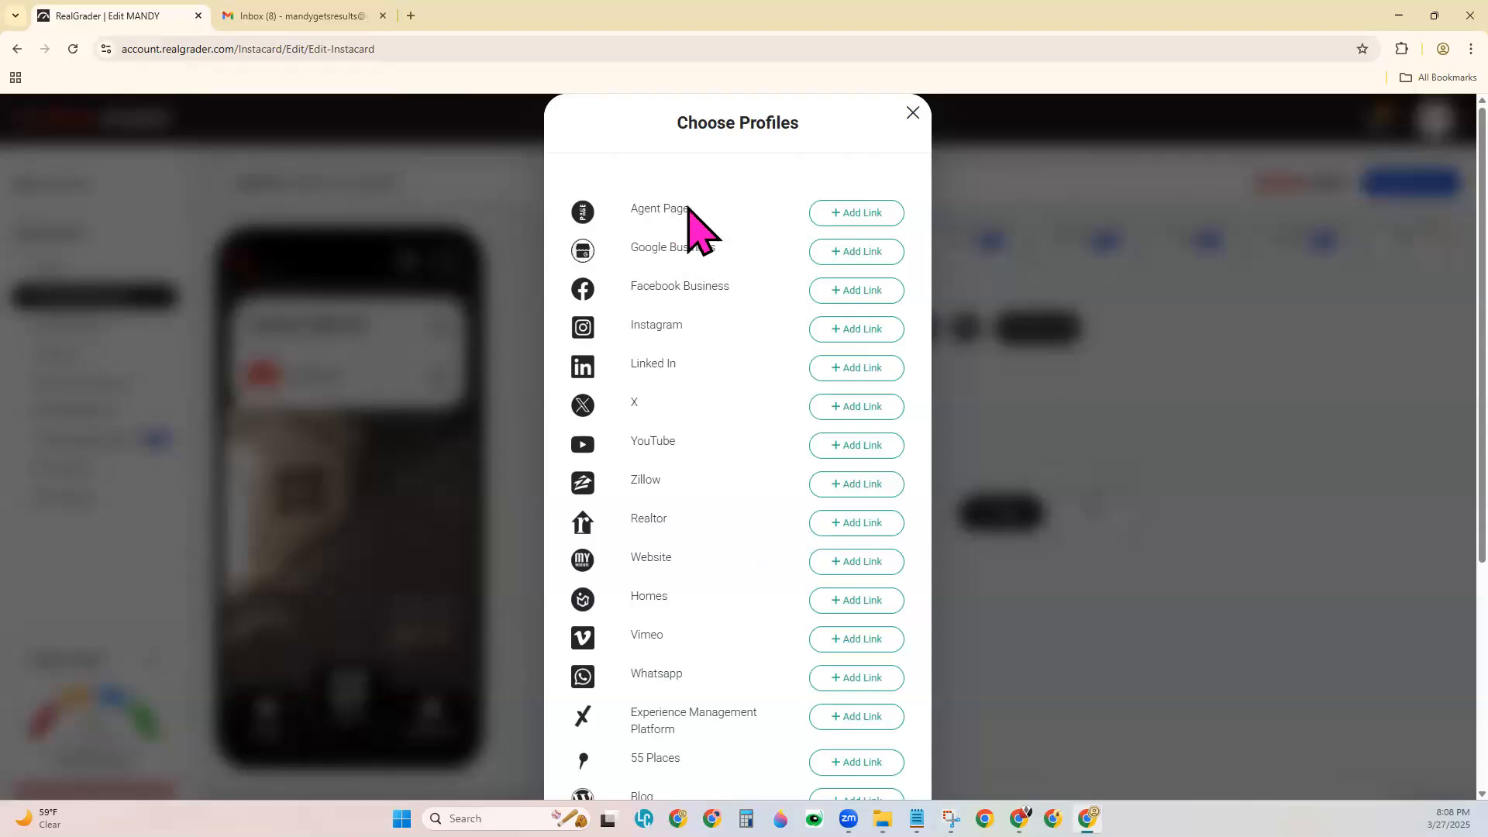
pyautogui.click(864, 215)
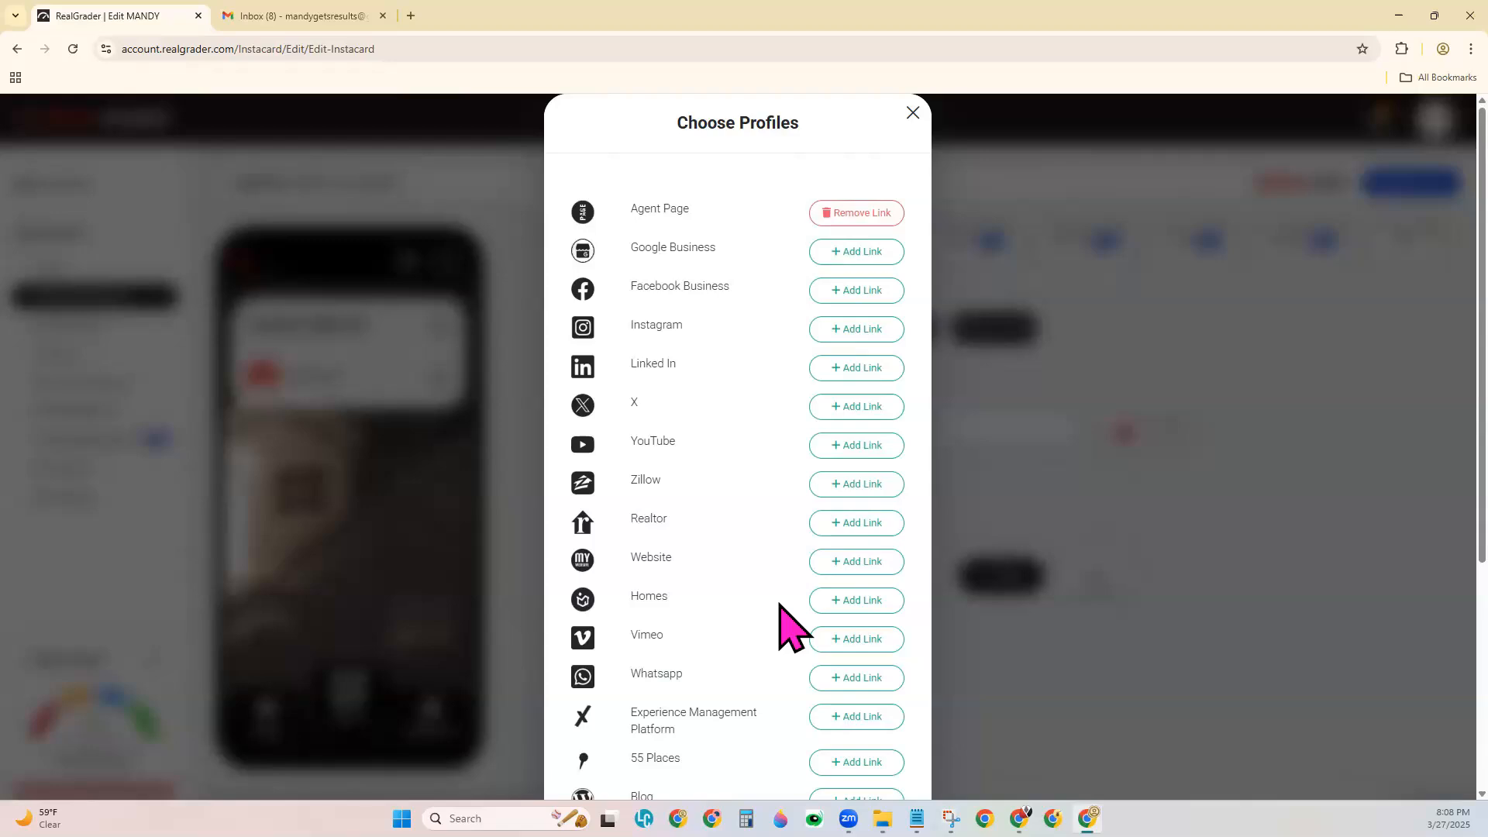
pyautogui.scroll(-3, 780, 606)
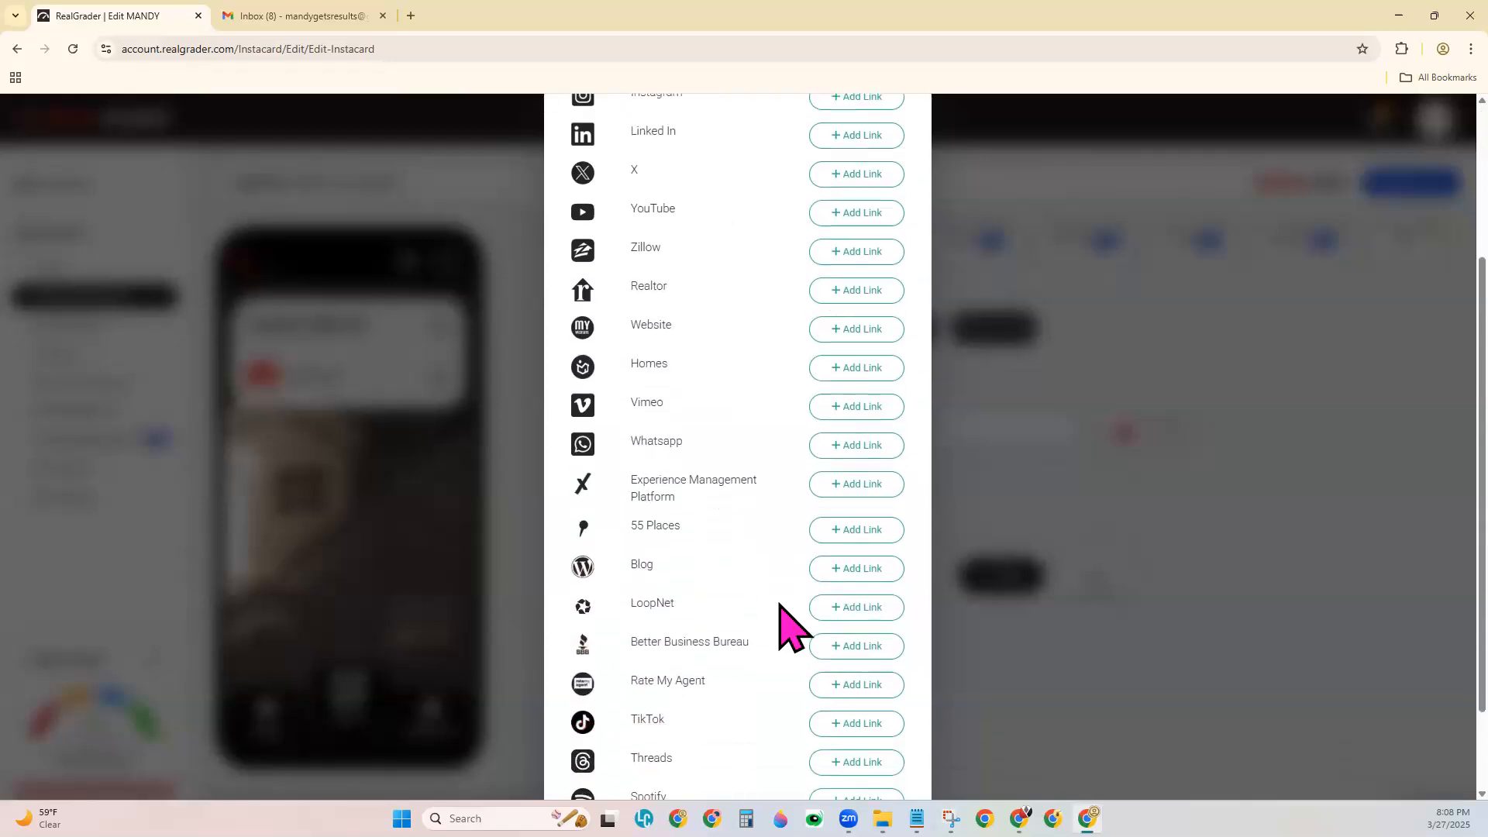
pyautogui.scroll(-1, 790, 630)
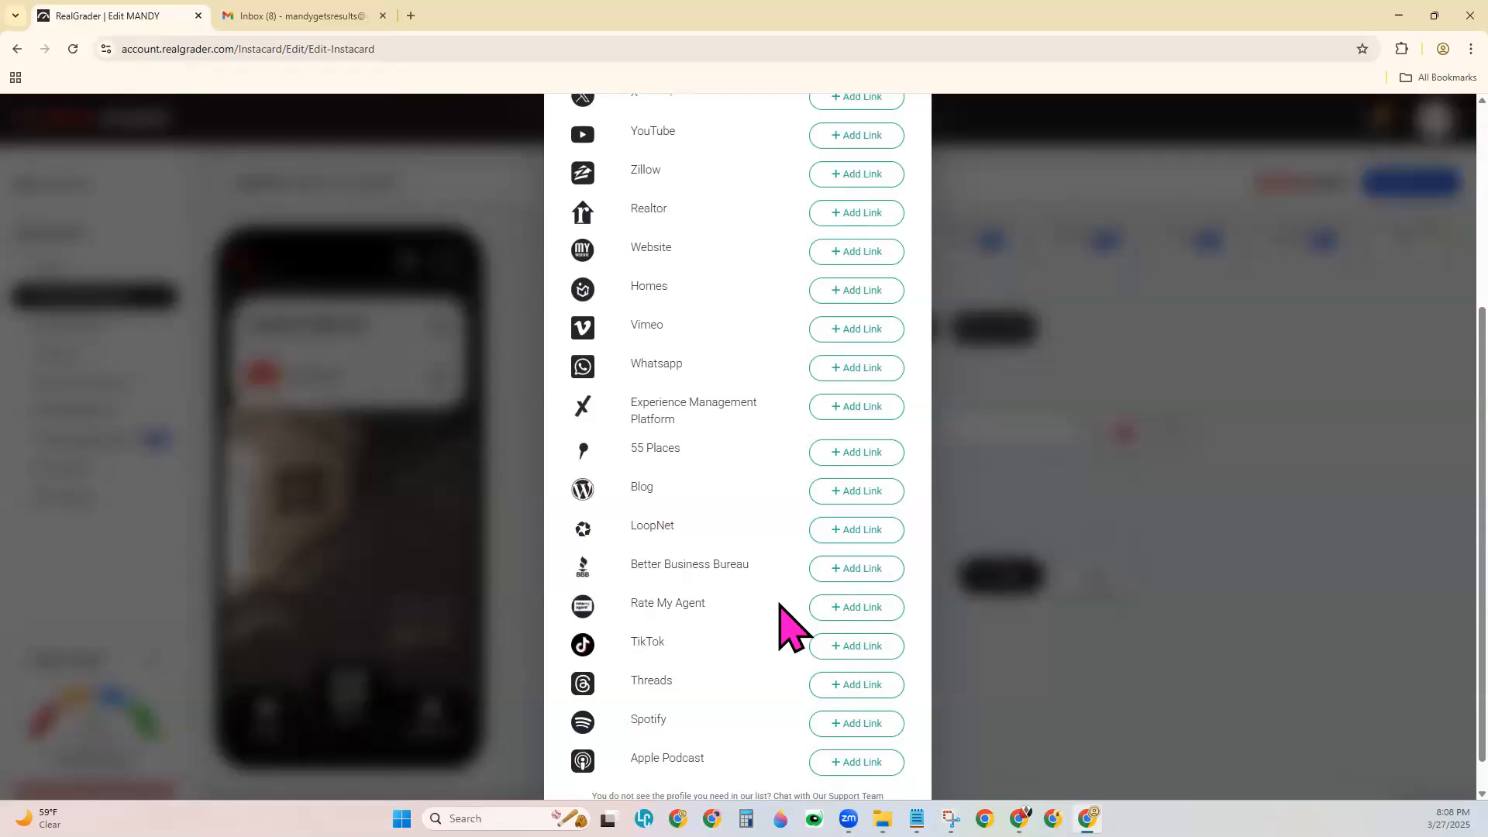
pyautogui.click(874, 256)
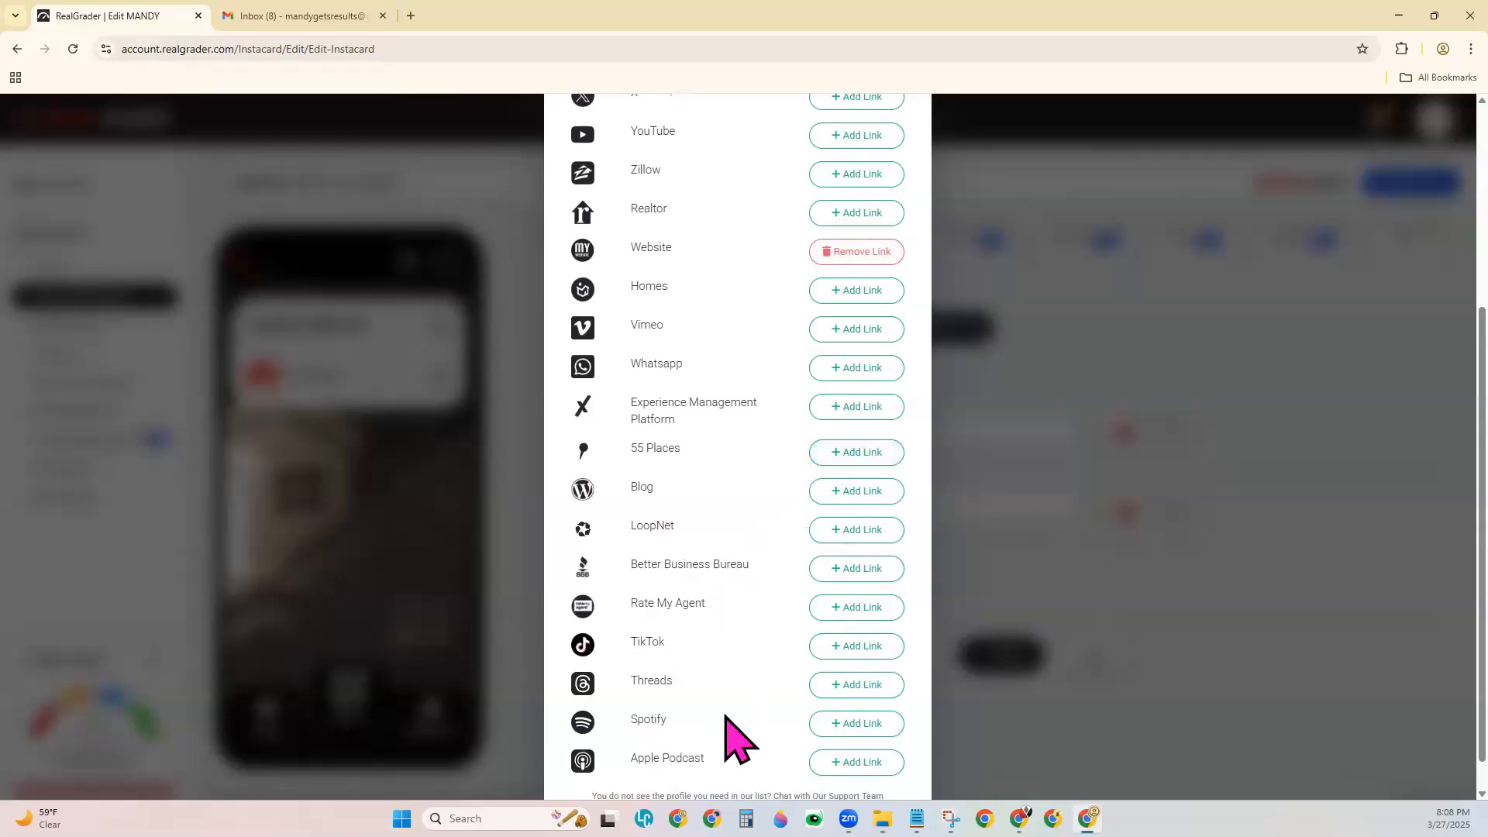
pyautogui.scroll(-1, 740, 740)
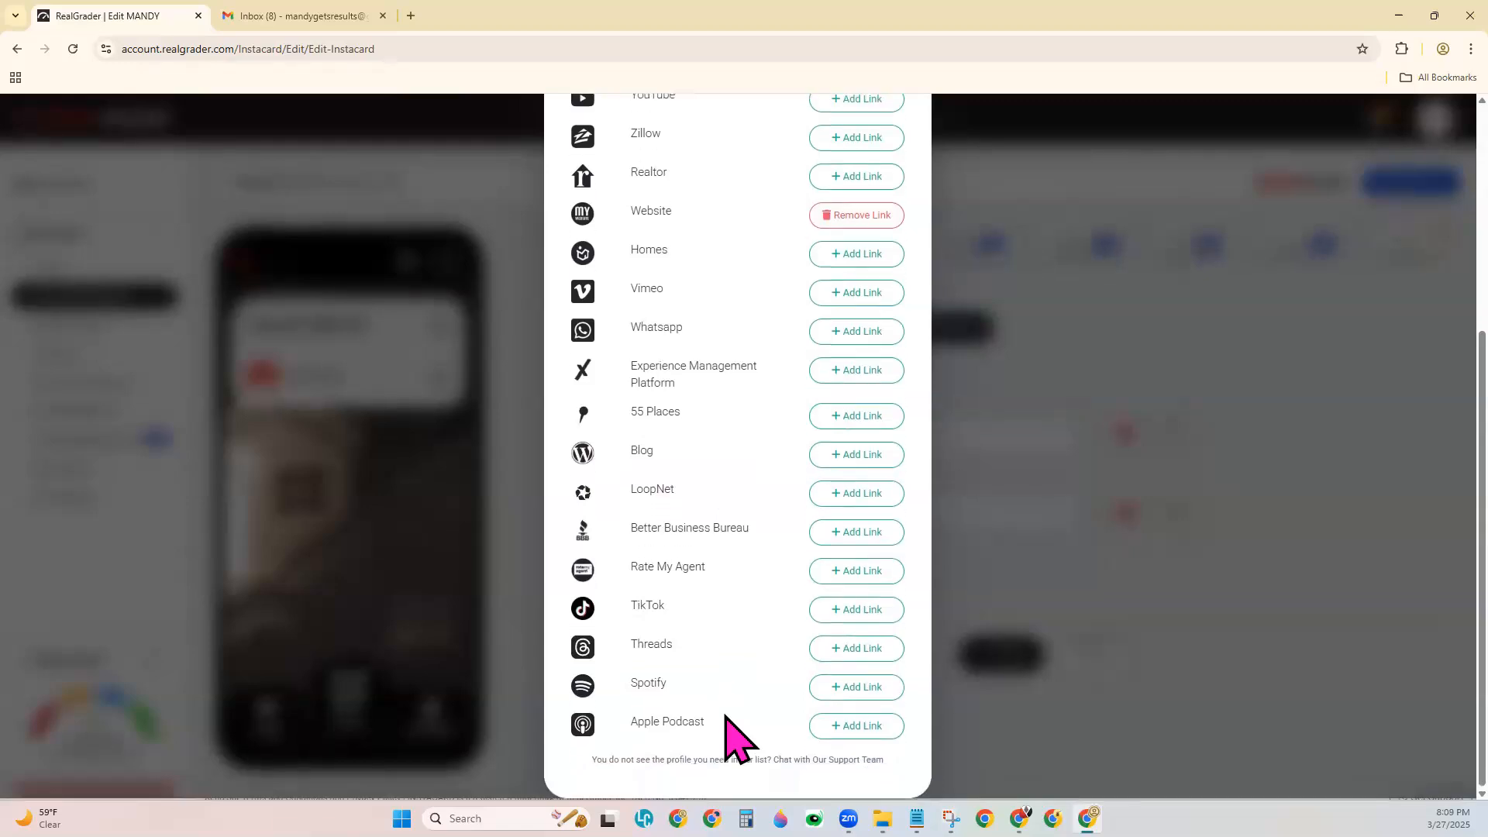
pyautogui.scroll(1, 726, 717)
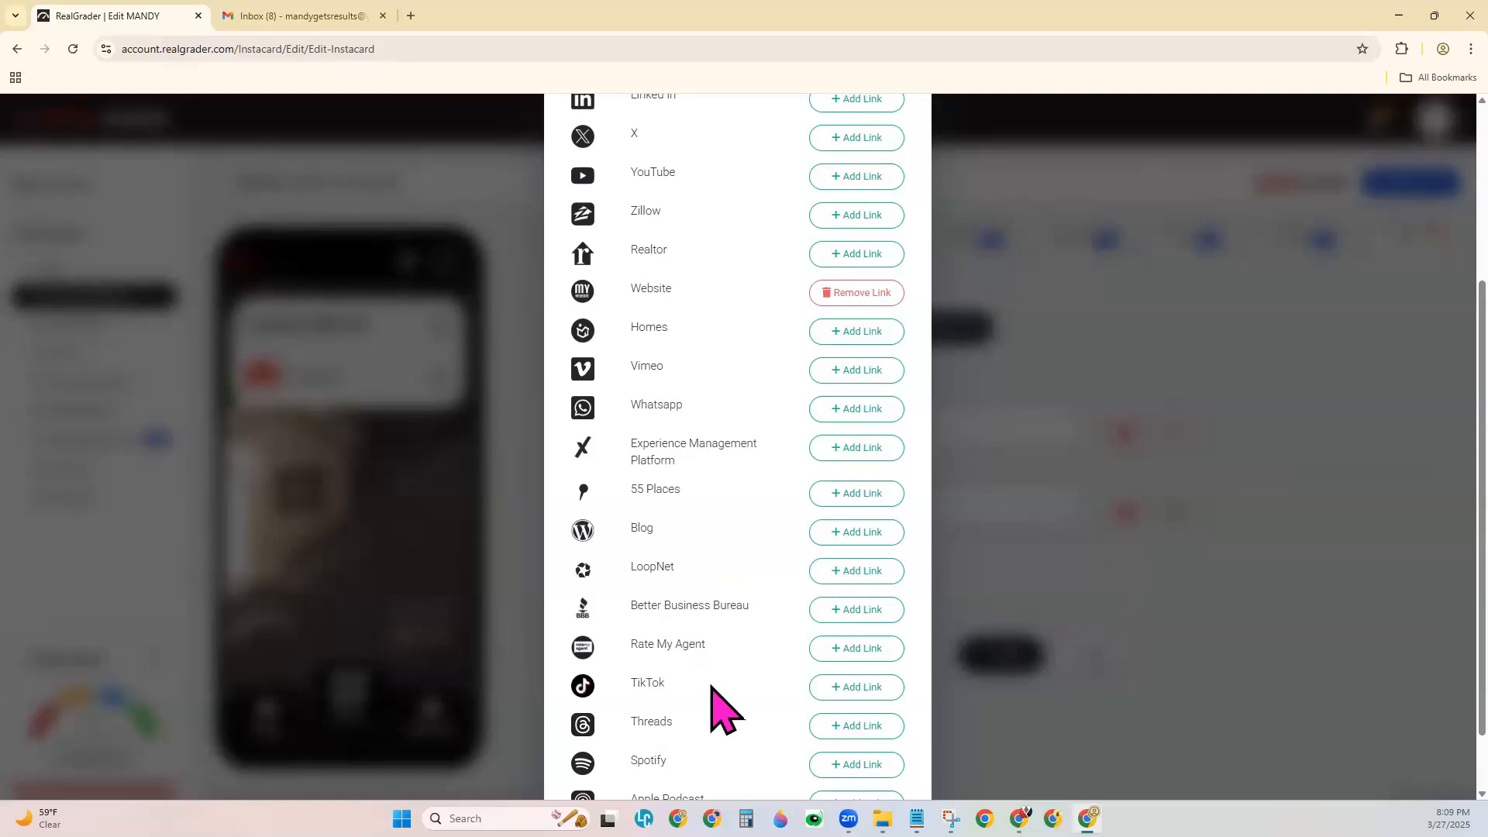
pyautogui.scroll(4, 713, 698)
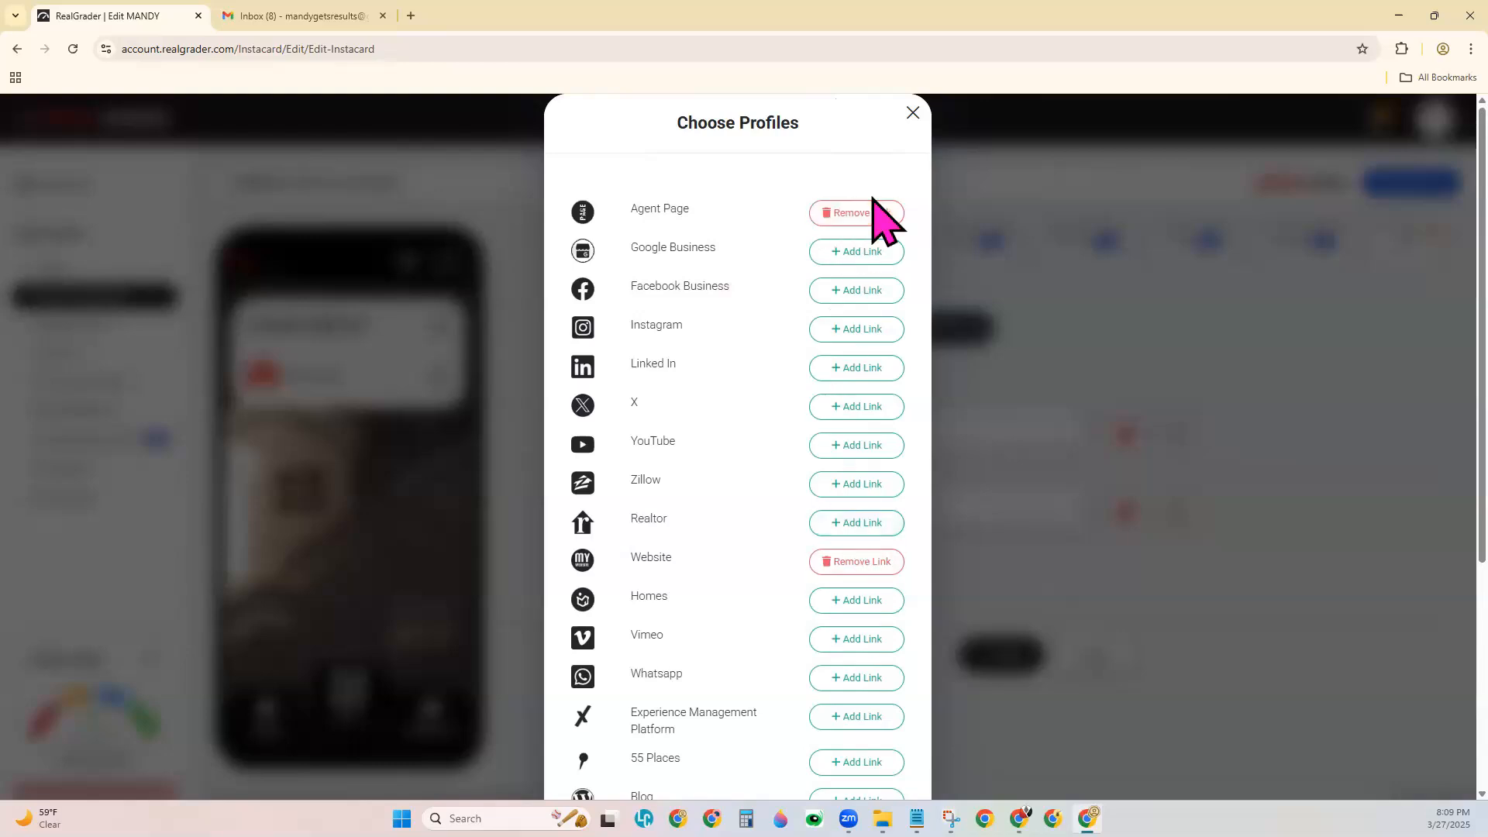
pyautogui.click(913, 113)
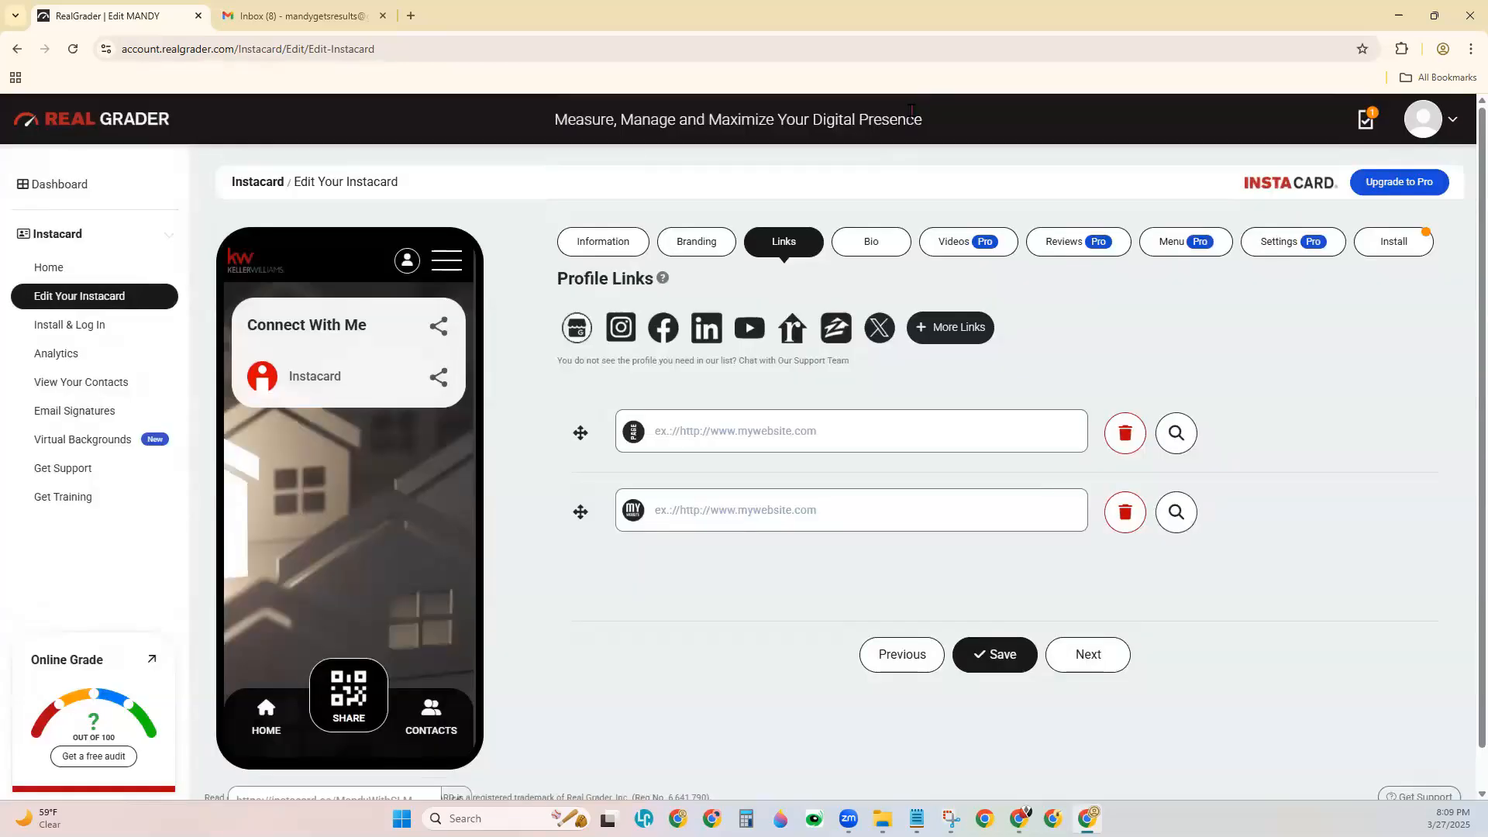
pyautogui.click(801, 513)
pyautogui.write('htt')
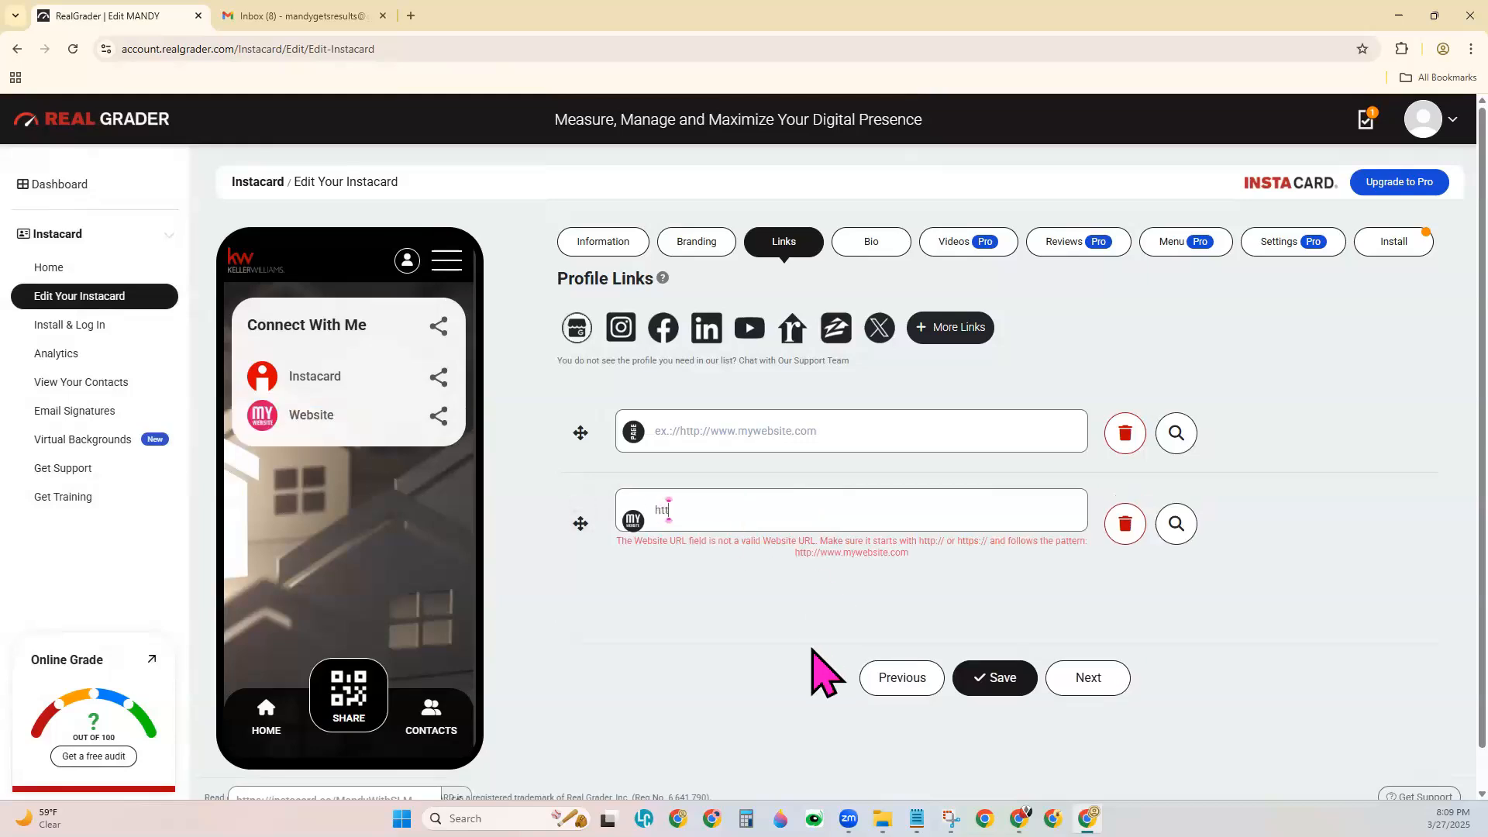
pyautogui.write('ps://')
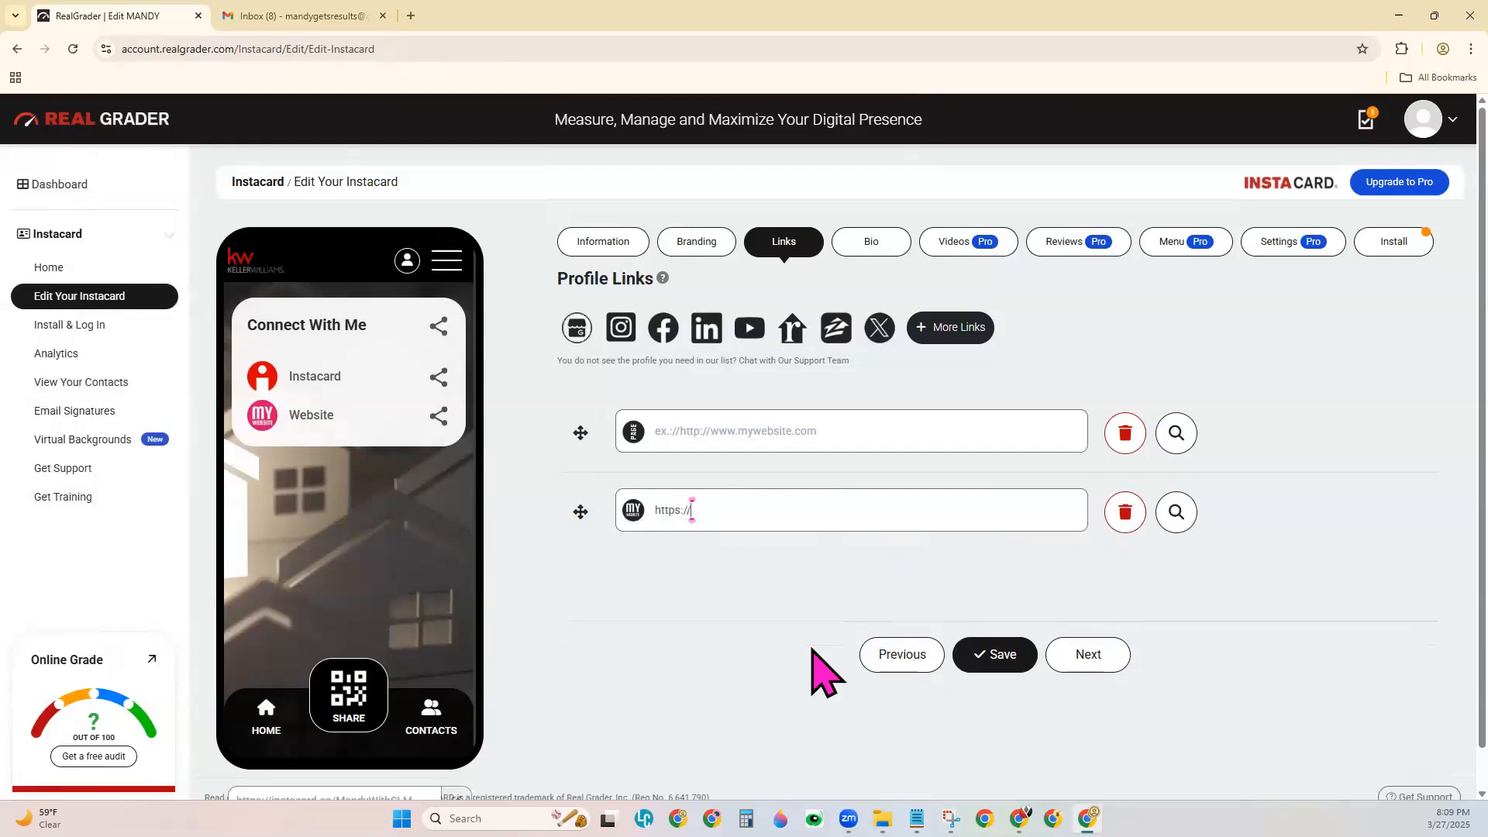
pyautogui.write('app.kw.com/ABC123')
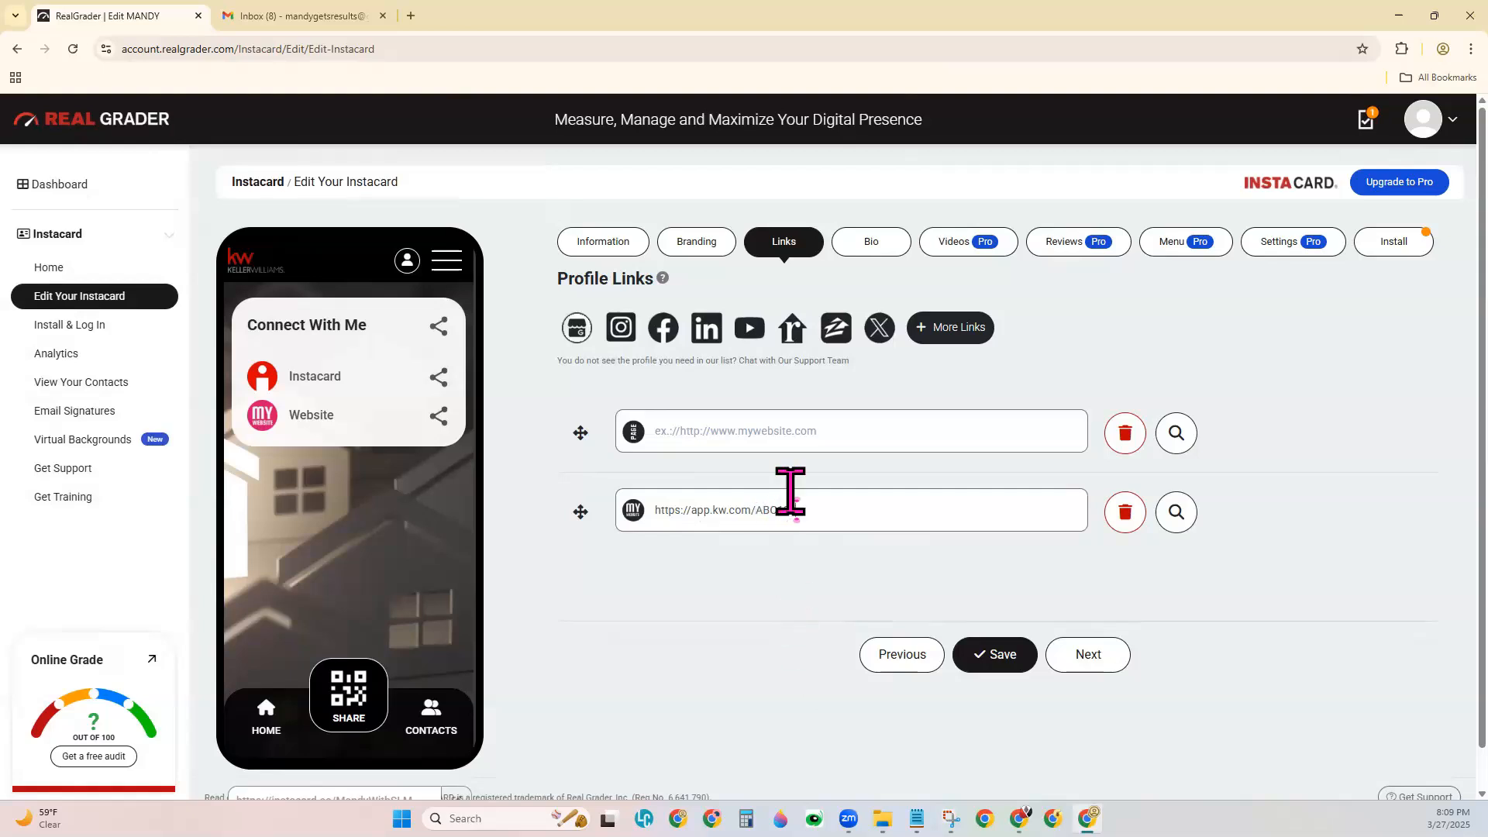
pyautogui.click(804, 434)
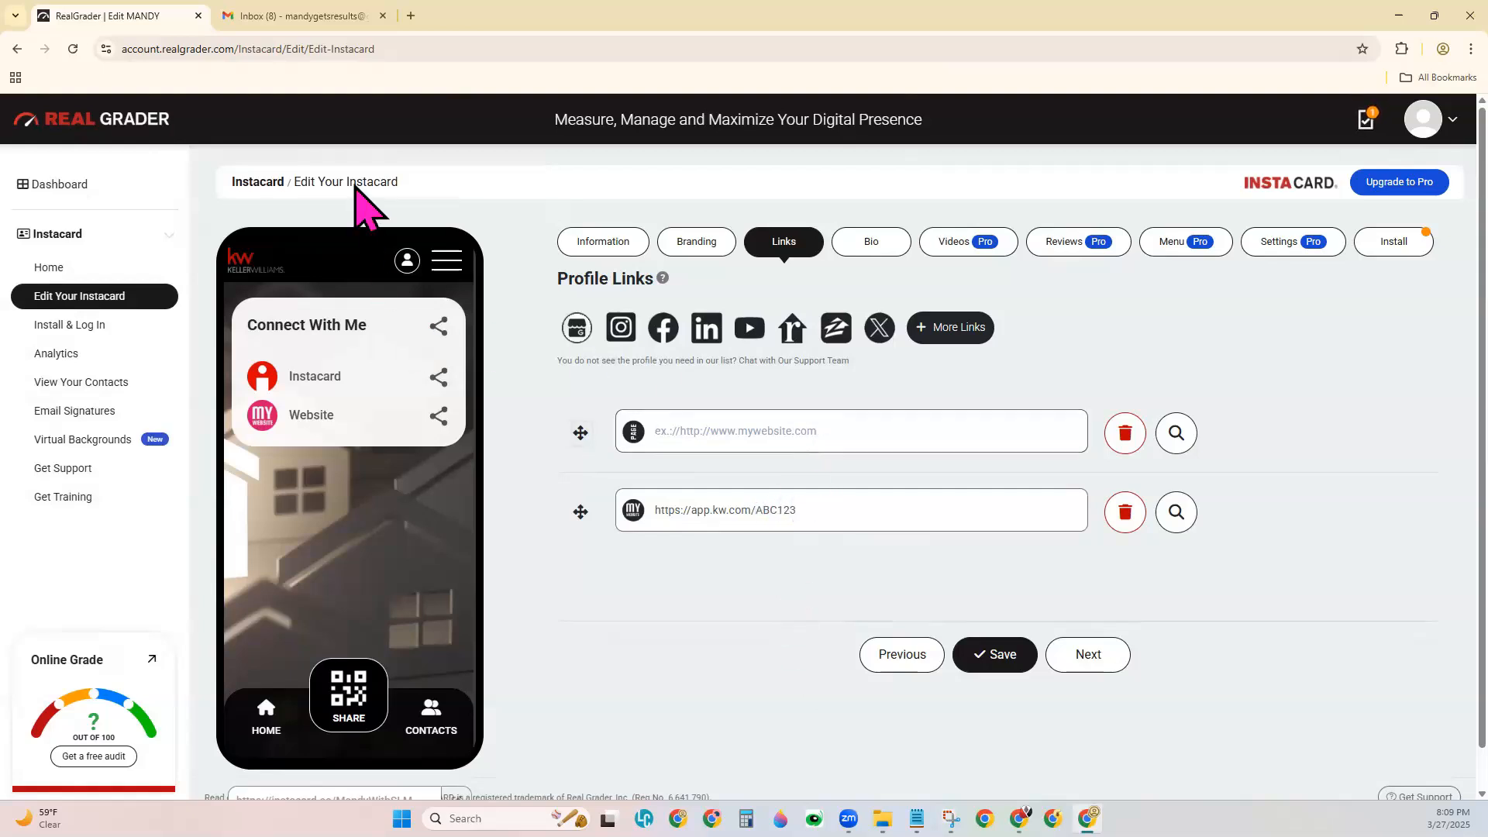
# Load scottleroymarketing.kw.com in a new Chrome tab.
pyautogui.click(411, 15)
pyautogui.click(415, 43)
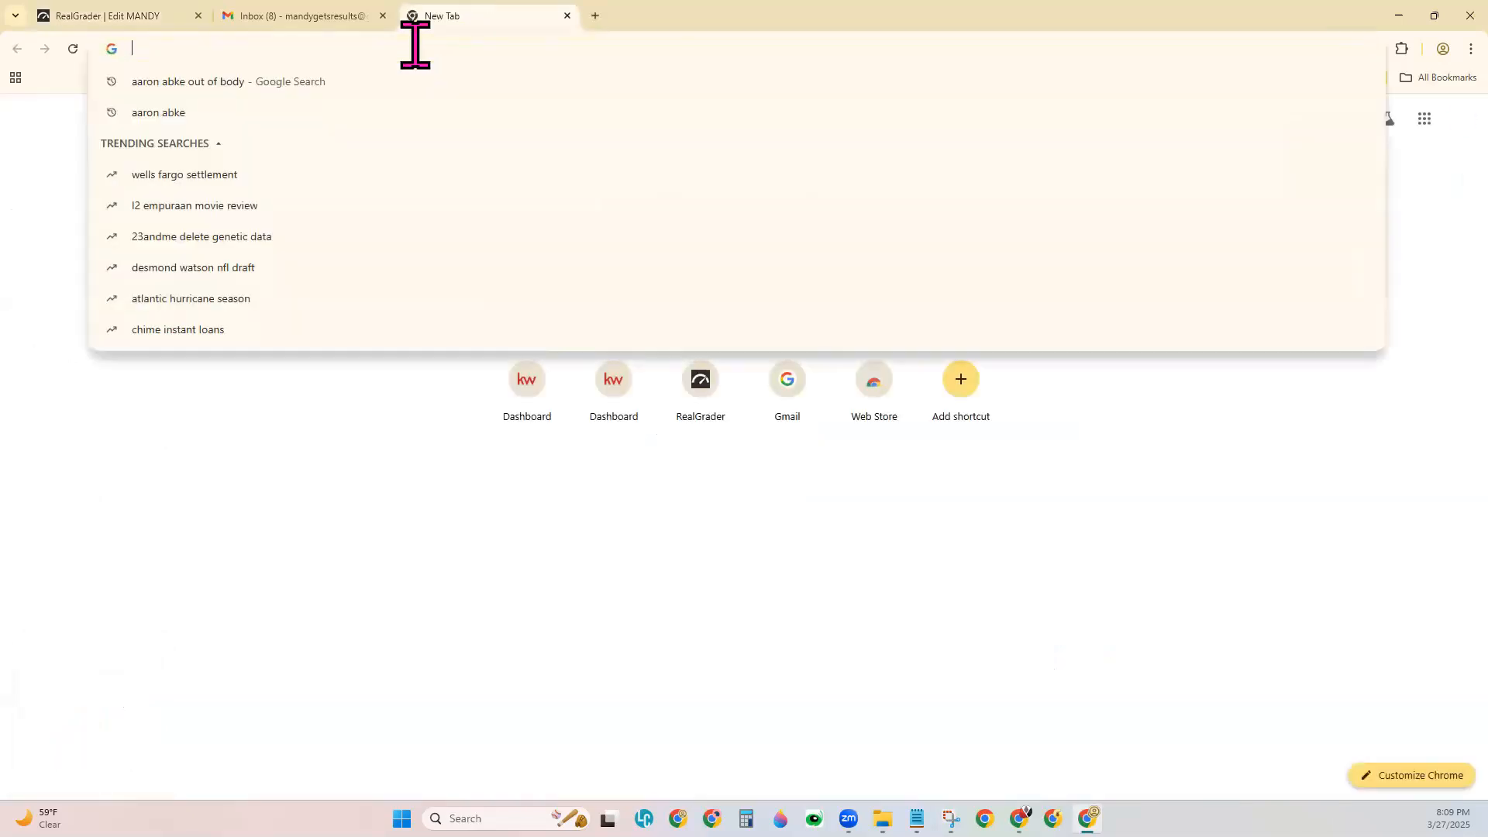
pyautogui.write('scottl')
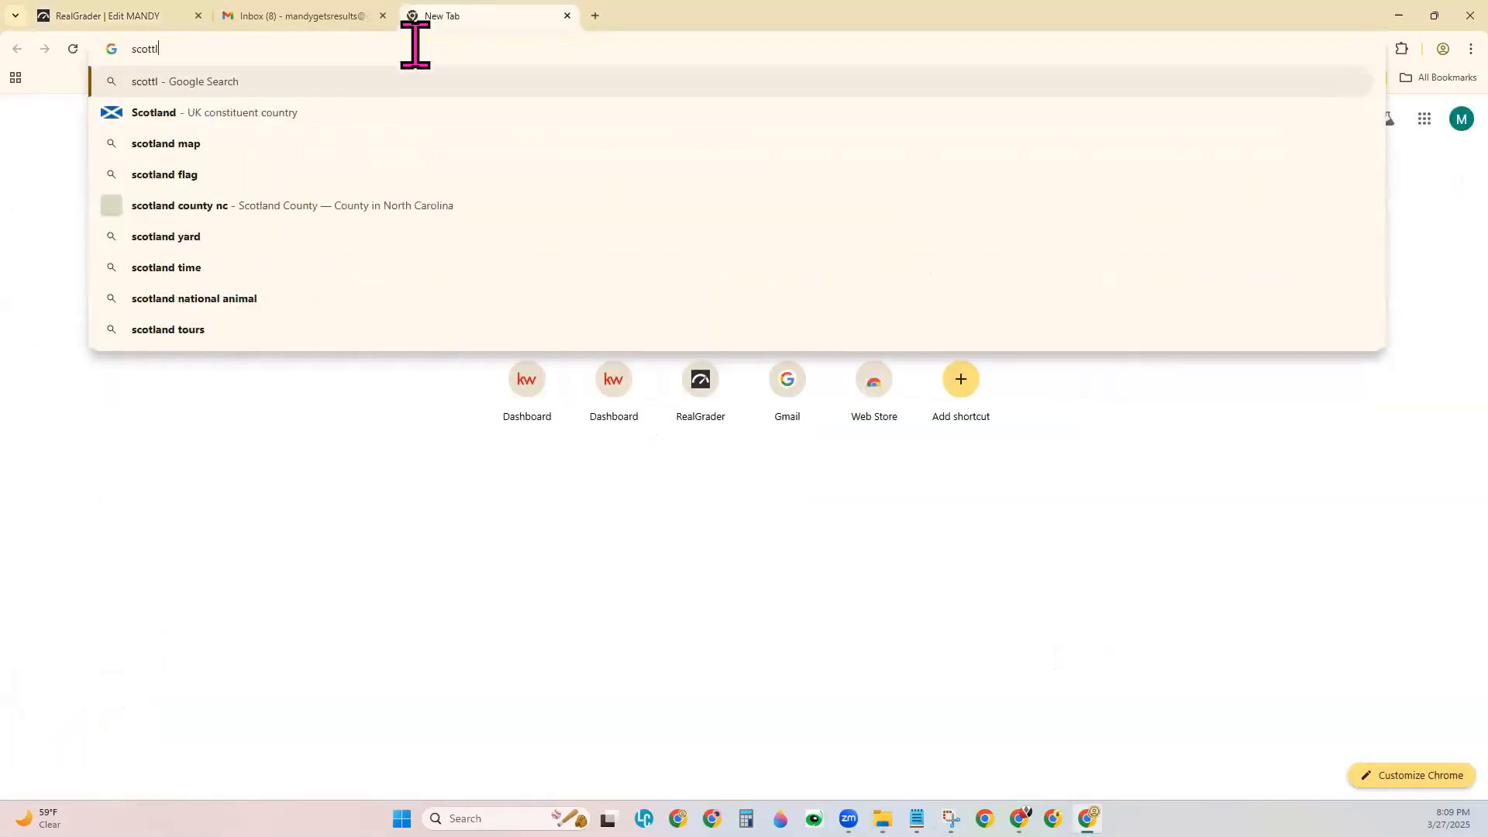
pyautogui.write('eroymarketing.kw.com')
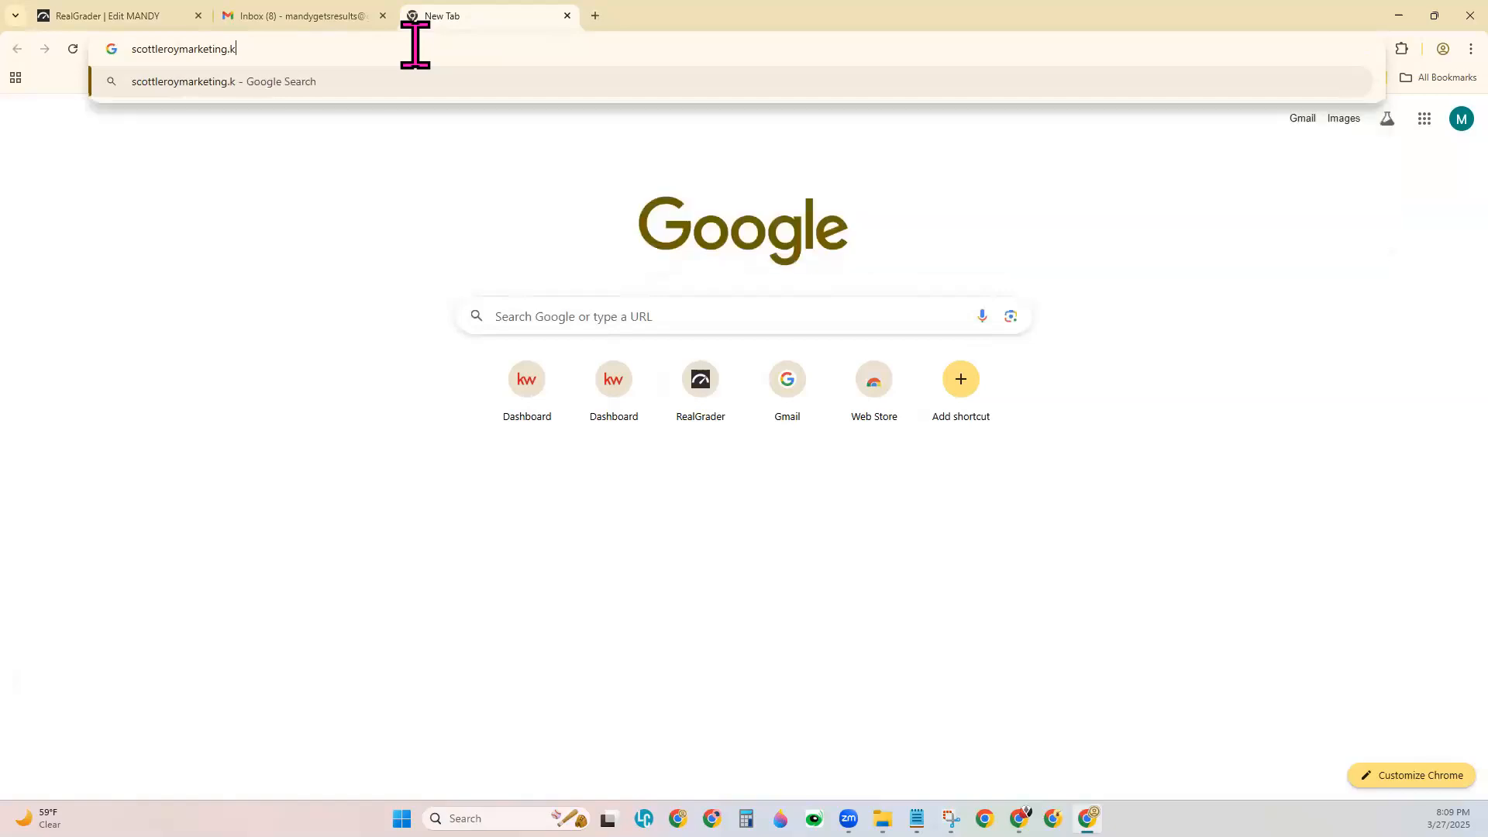
pyautogui.press('Return')
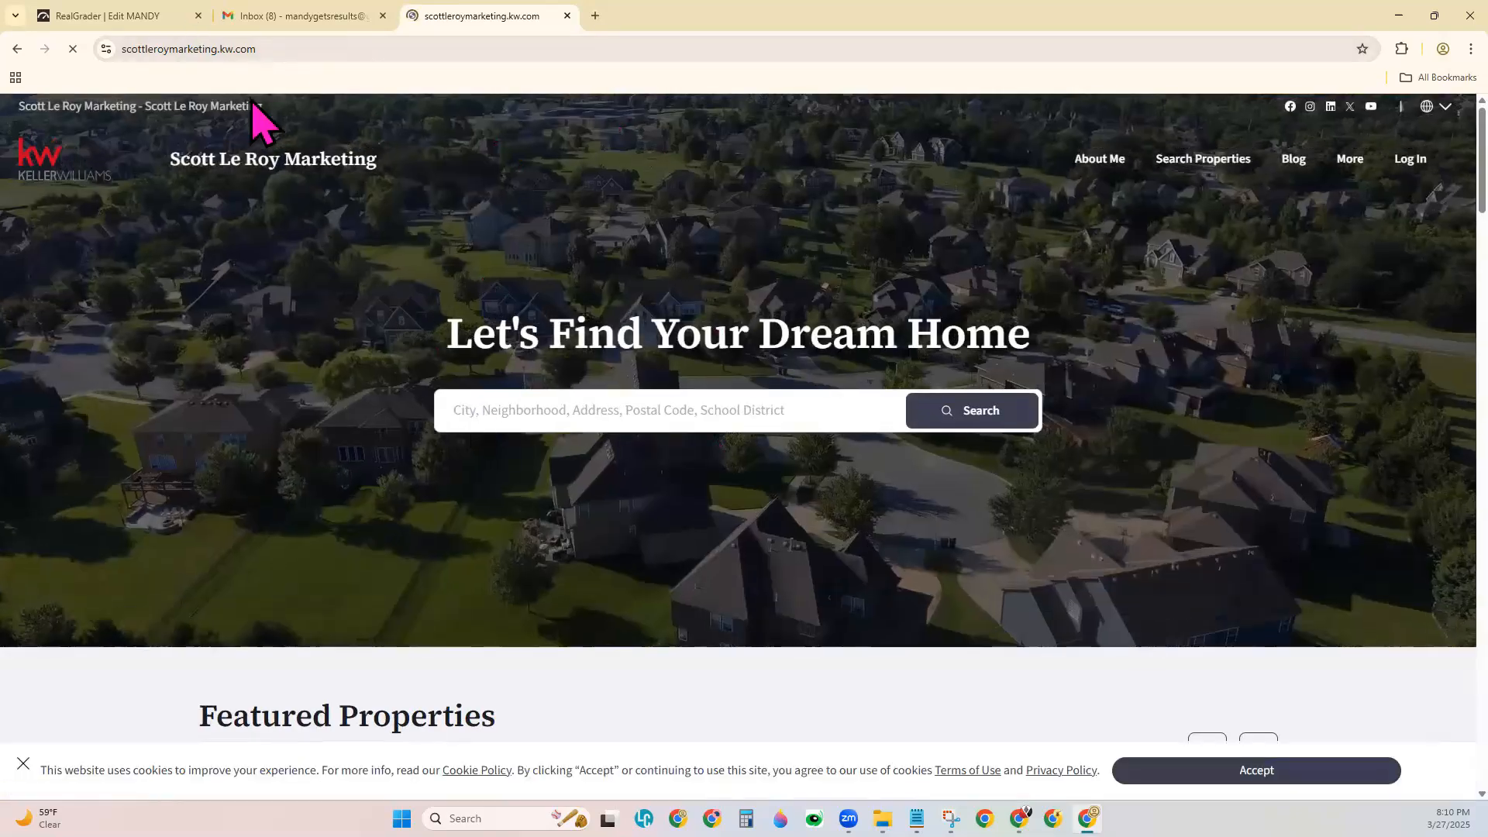
# Dismiss the location prompt, copy the agent site's URL, and return to the RealGrader tab.
pyautogui.click(211, 49)
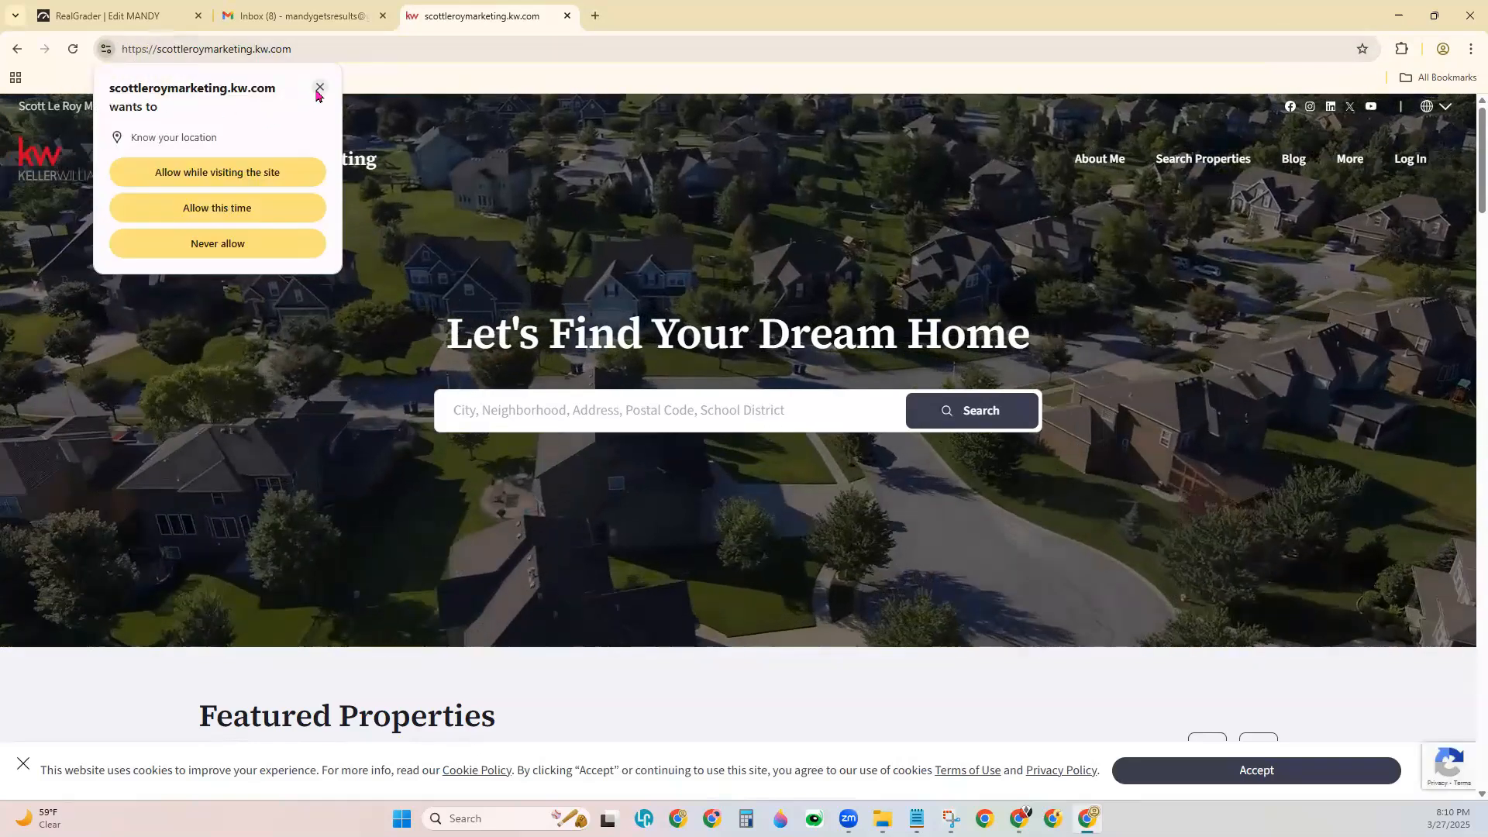
pyautogui.click(131, 61)
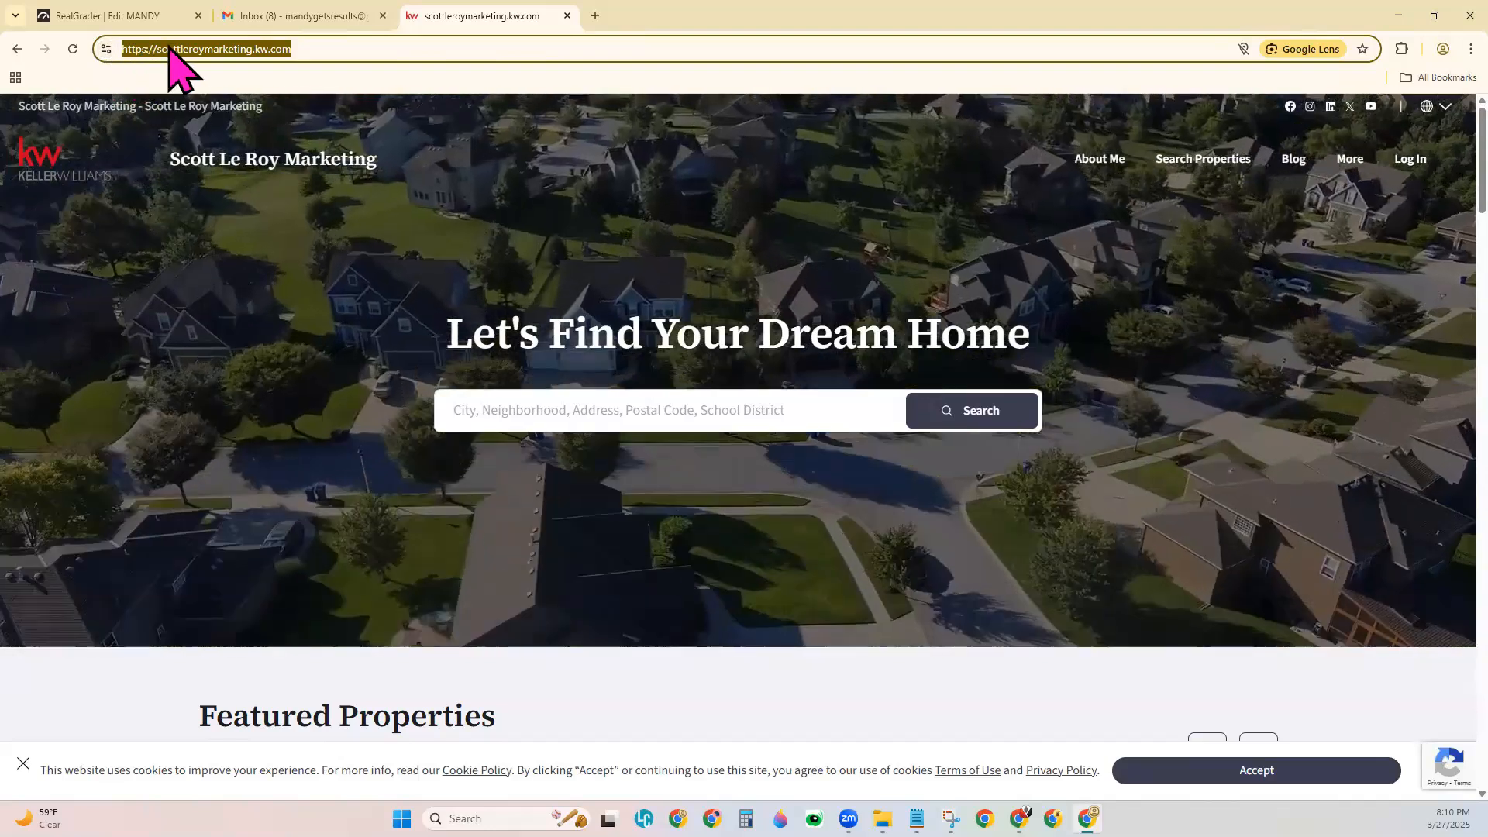
pyautogui.rightClick(172, 51)
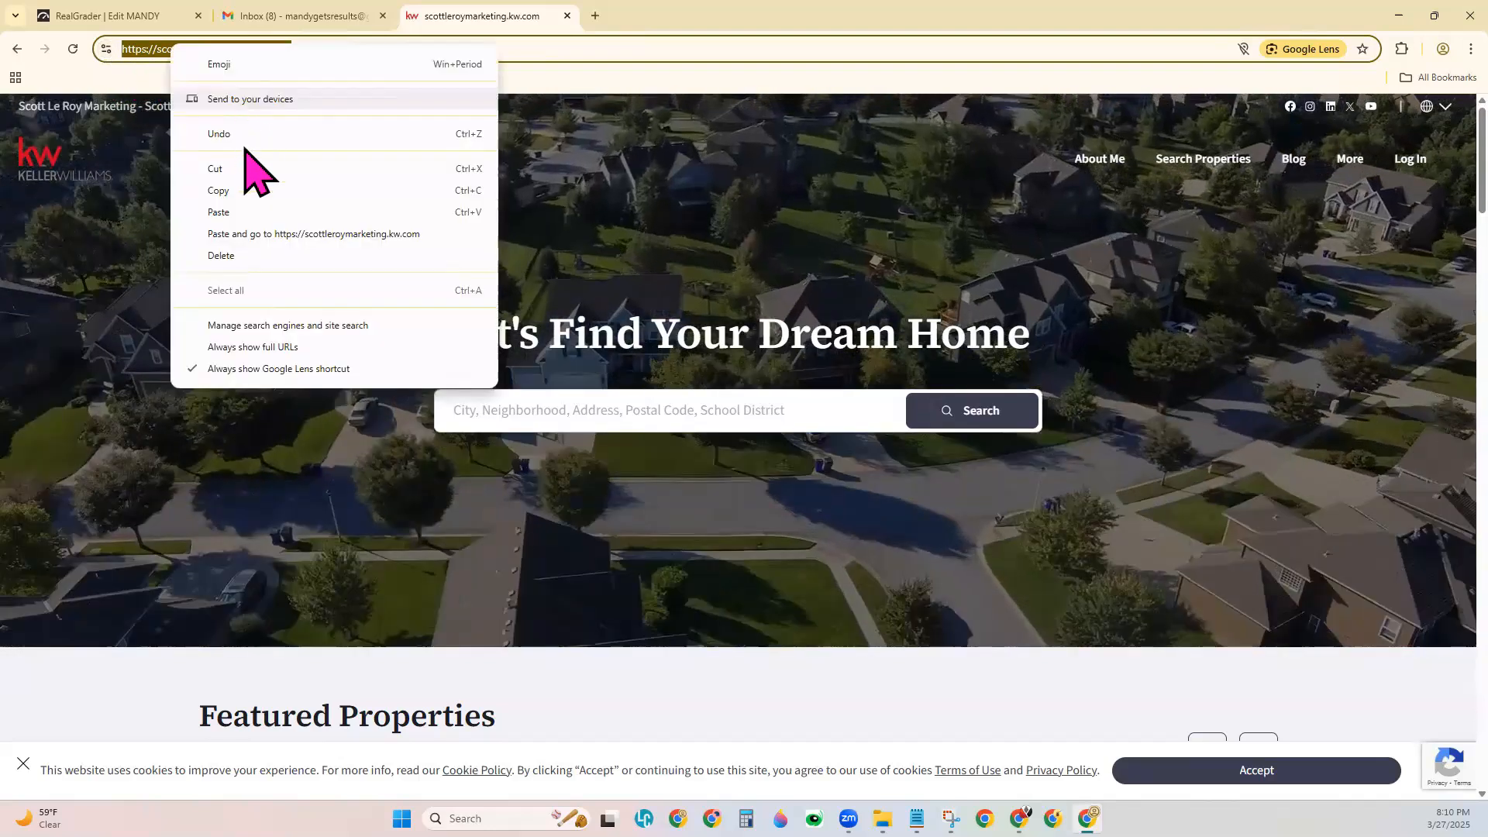
pyautogui.click(218, 191)
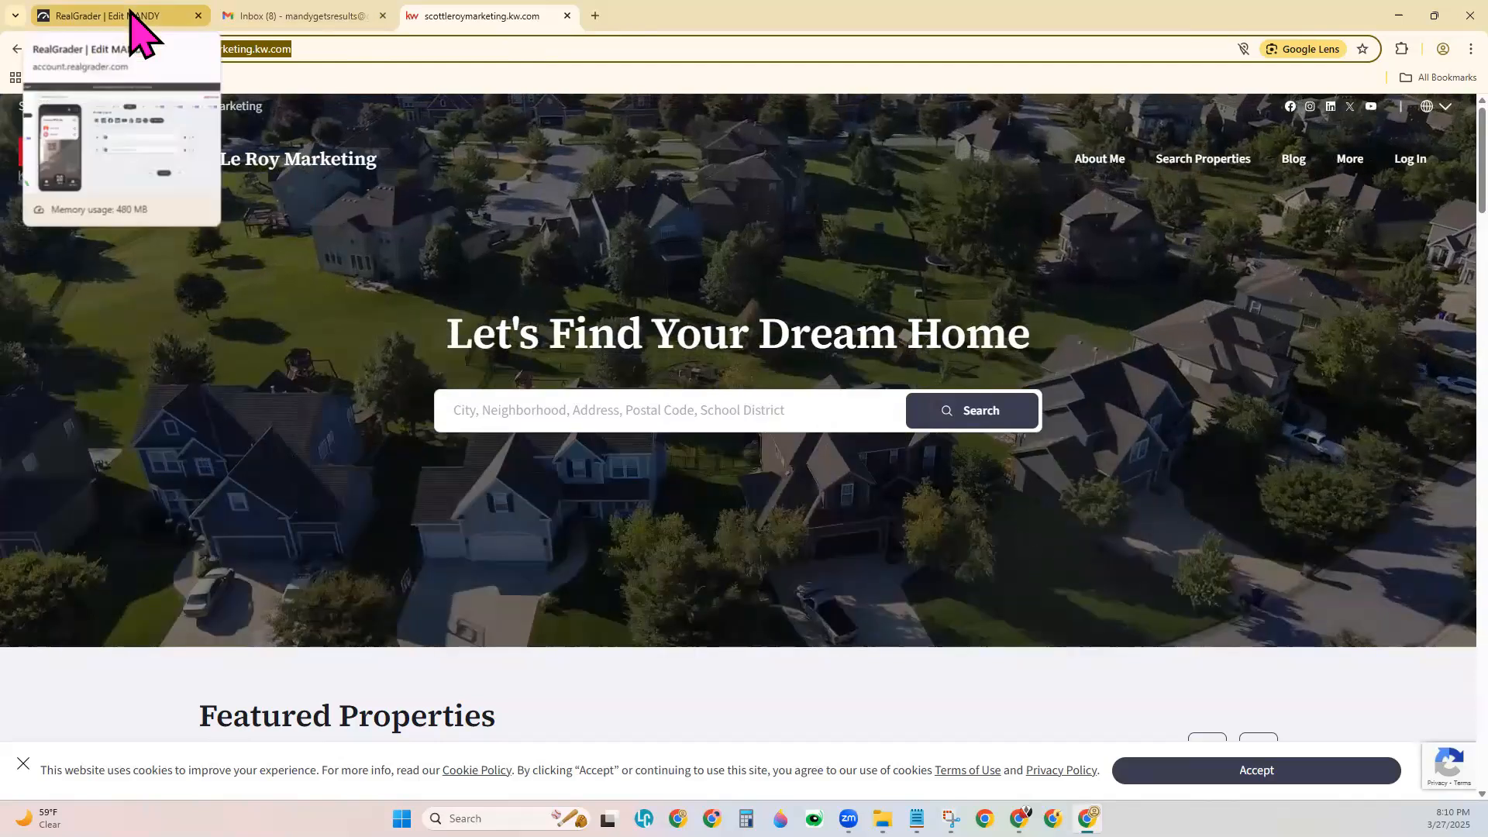
pyautogui.click(132, 17)
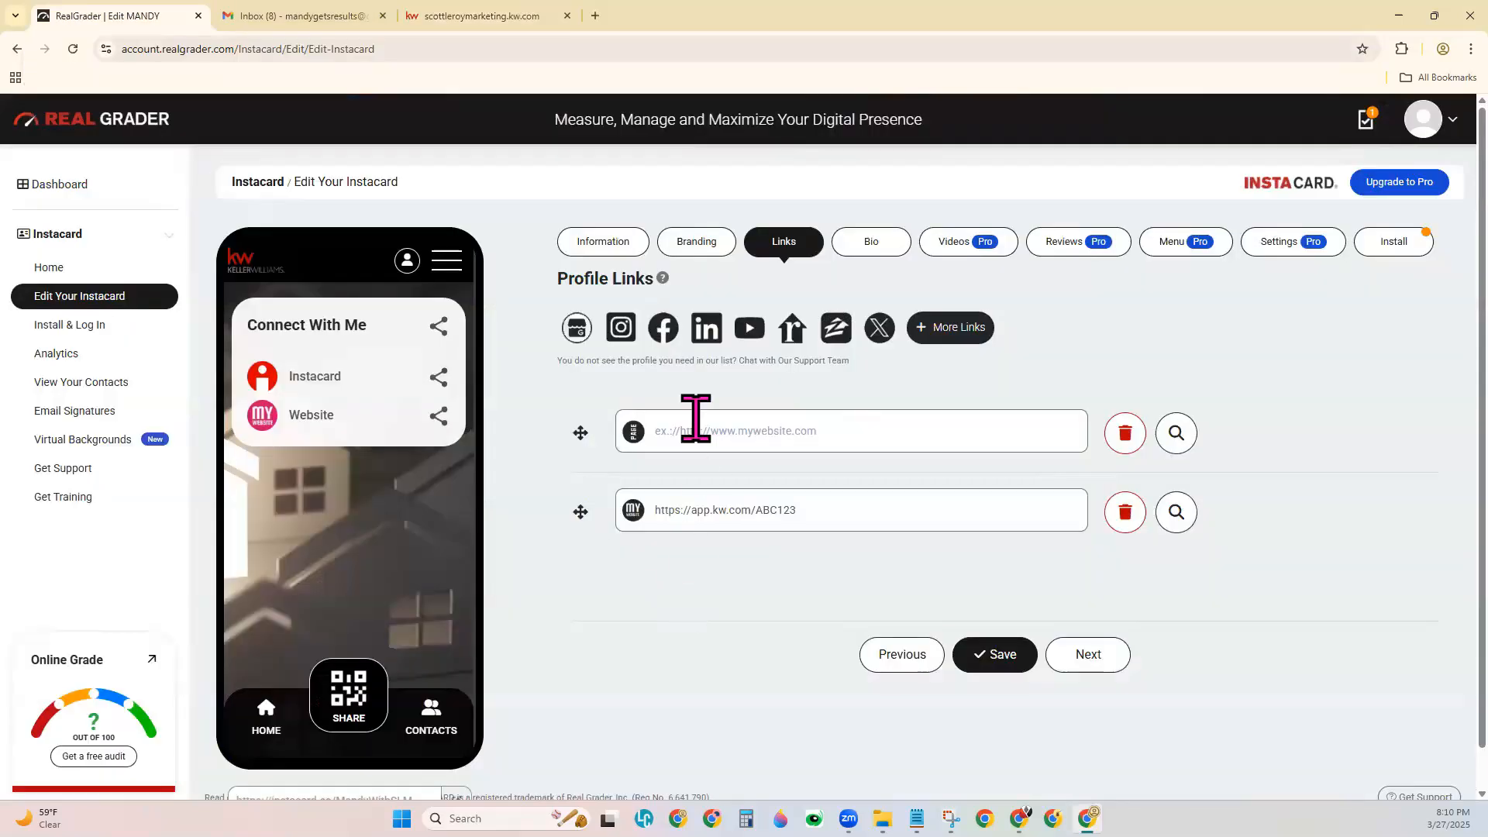
pyautogui.hotkey('ctrl', 'v')
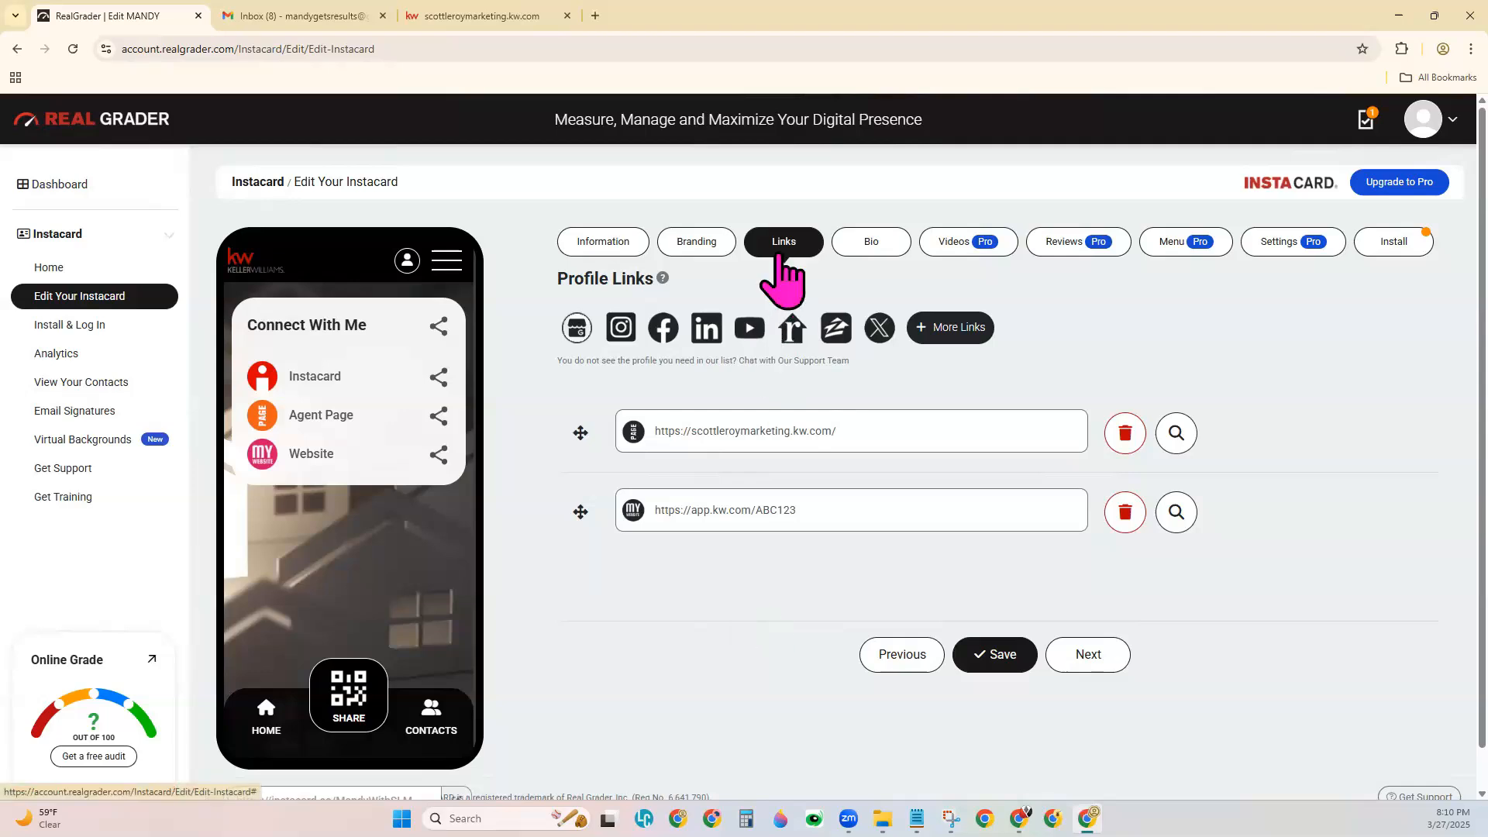
pyautogui.click(999, 662)
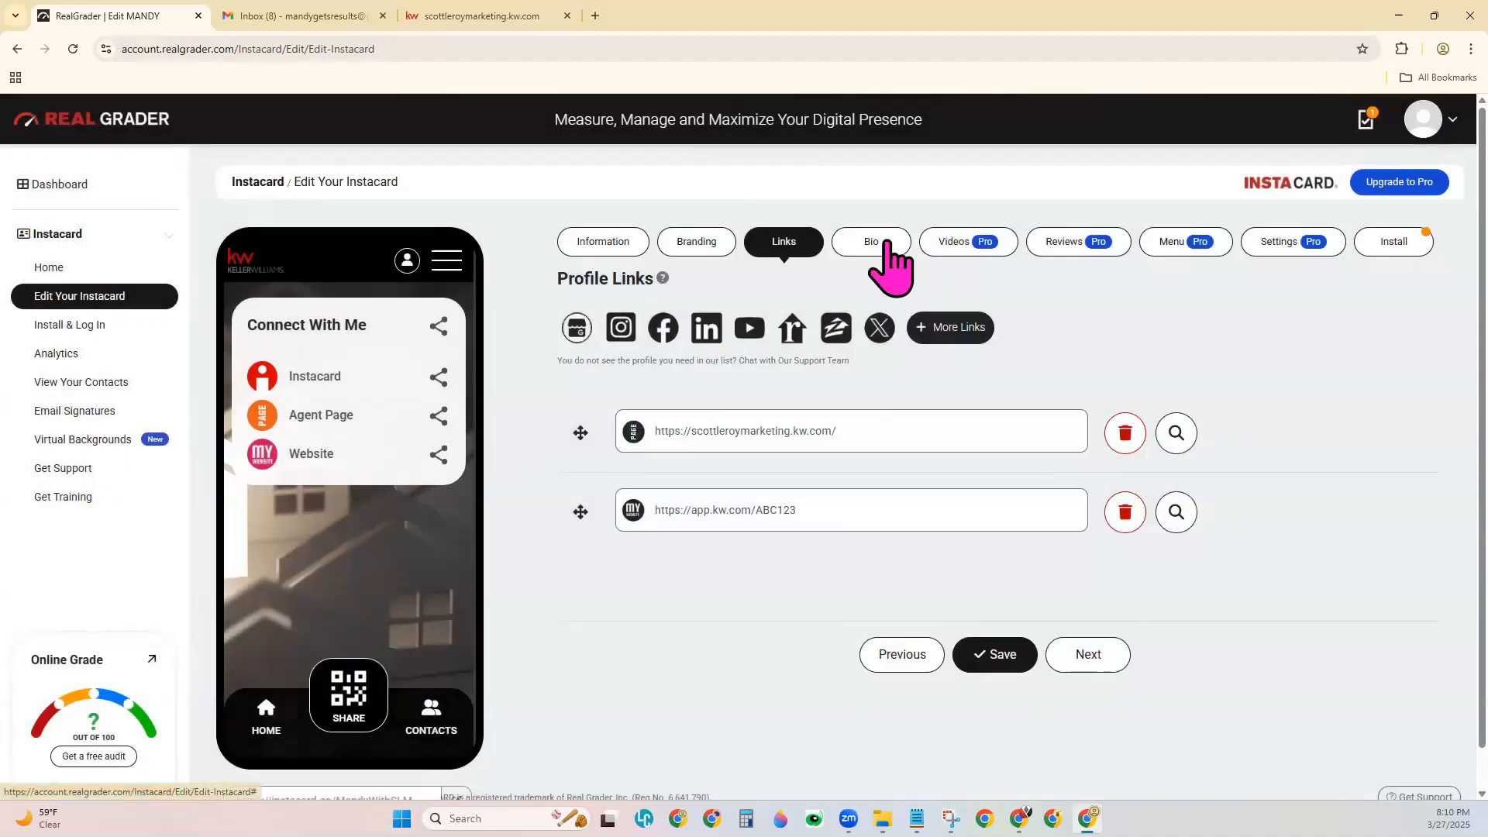
pyautogui.click(884, 249)
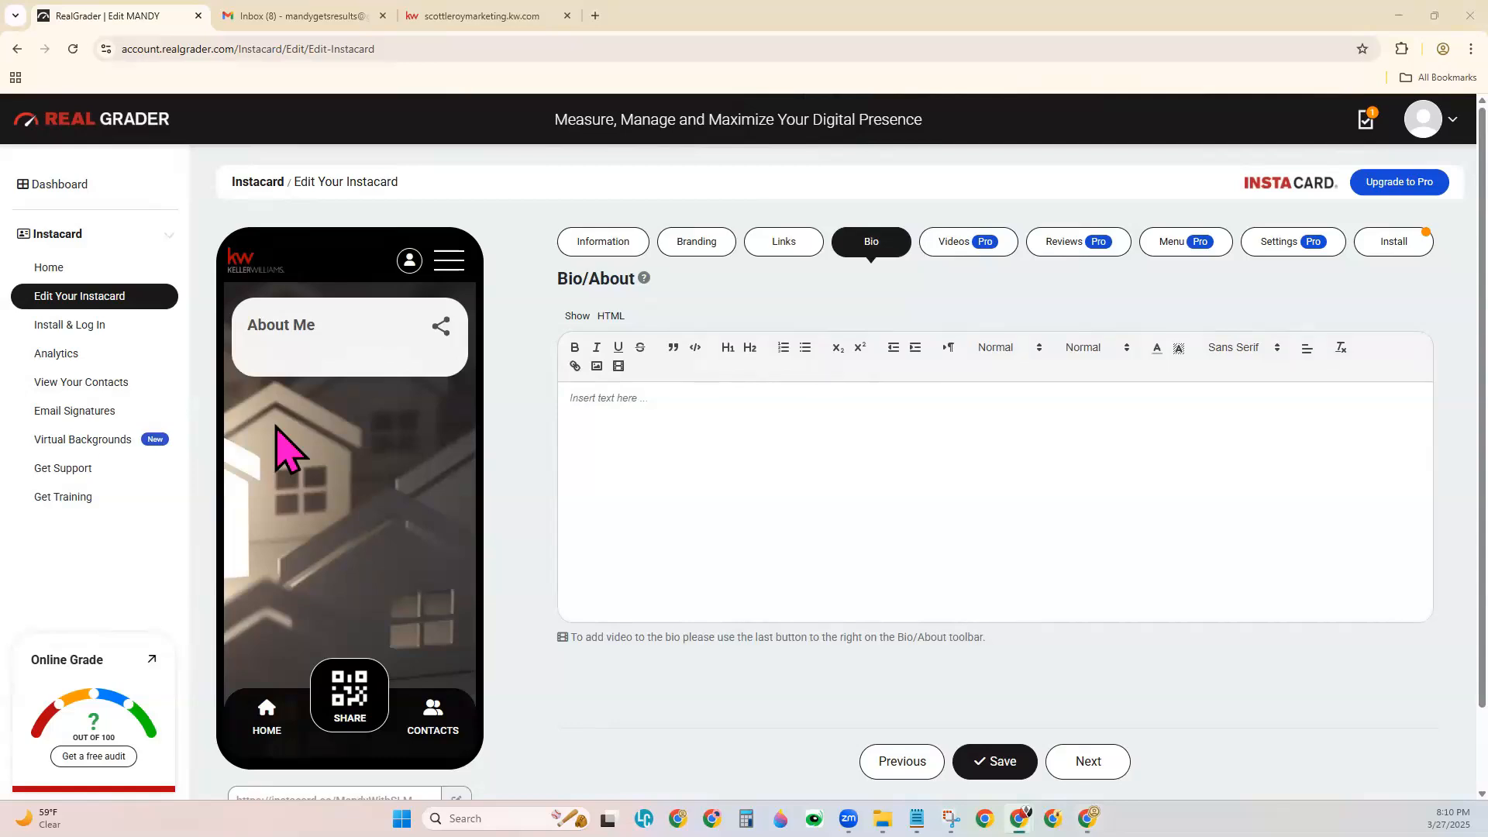
# Paste the four-paragraph "Why Work With A Keller Williams Agent?" text into About and save.
pyautogui.click(707, 420)
pyautogui.hotkey('ctrl', 'v')
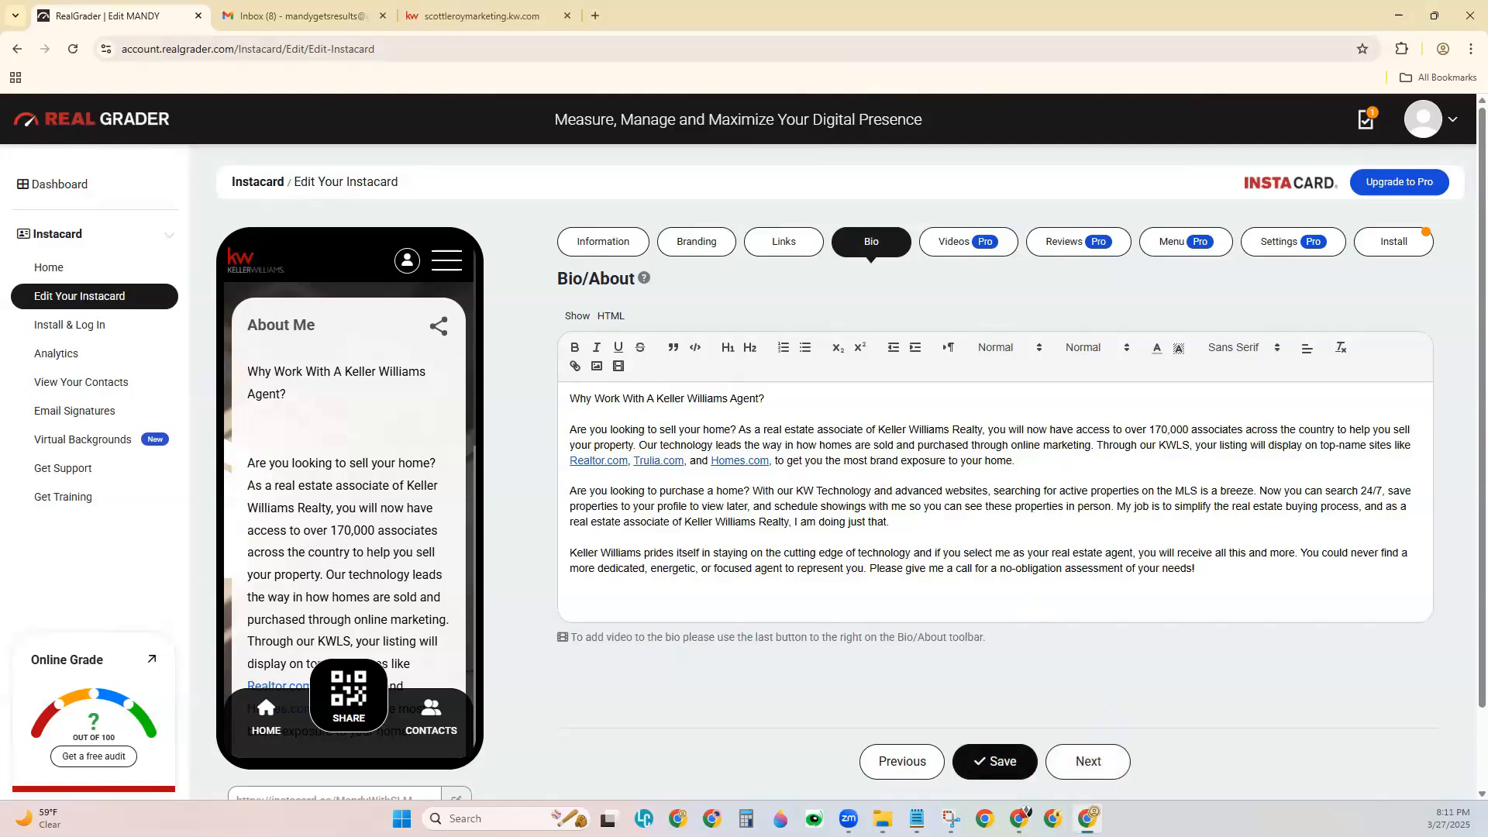
pyautogui.click(1000, 761)
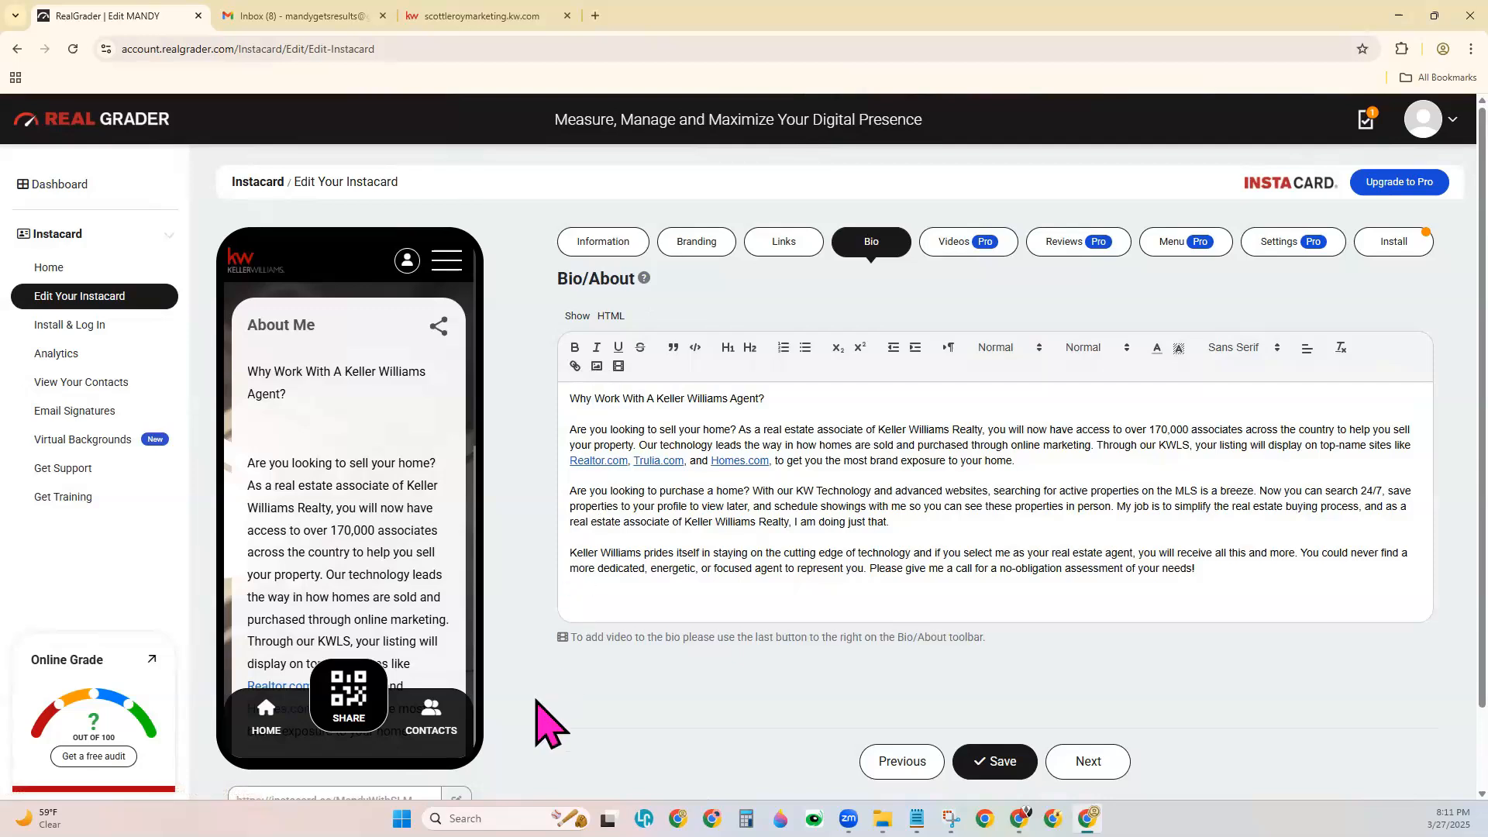
pyautogui.scroll(-1, 548, 725)
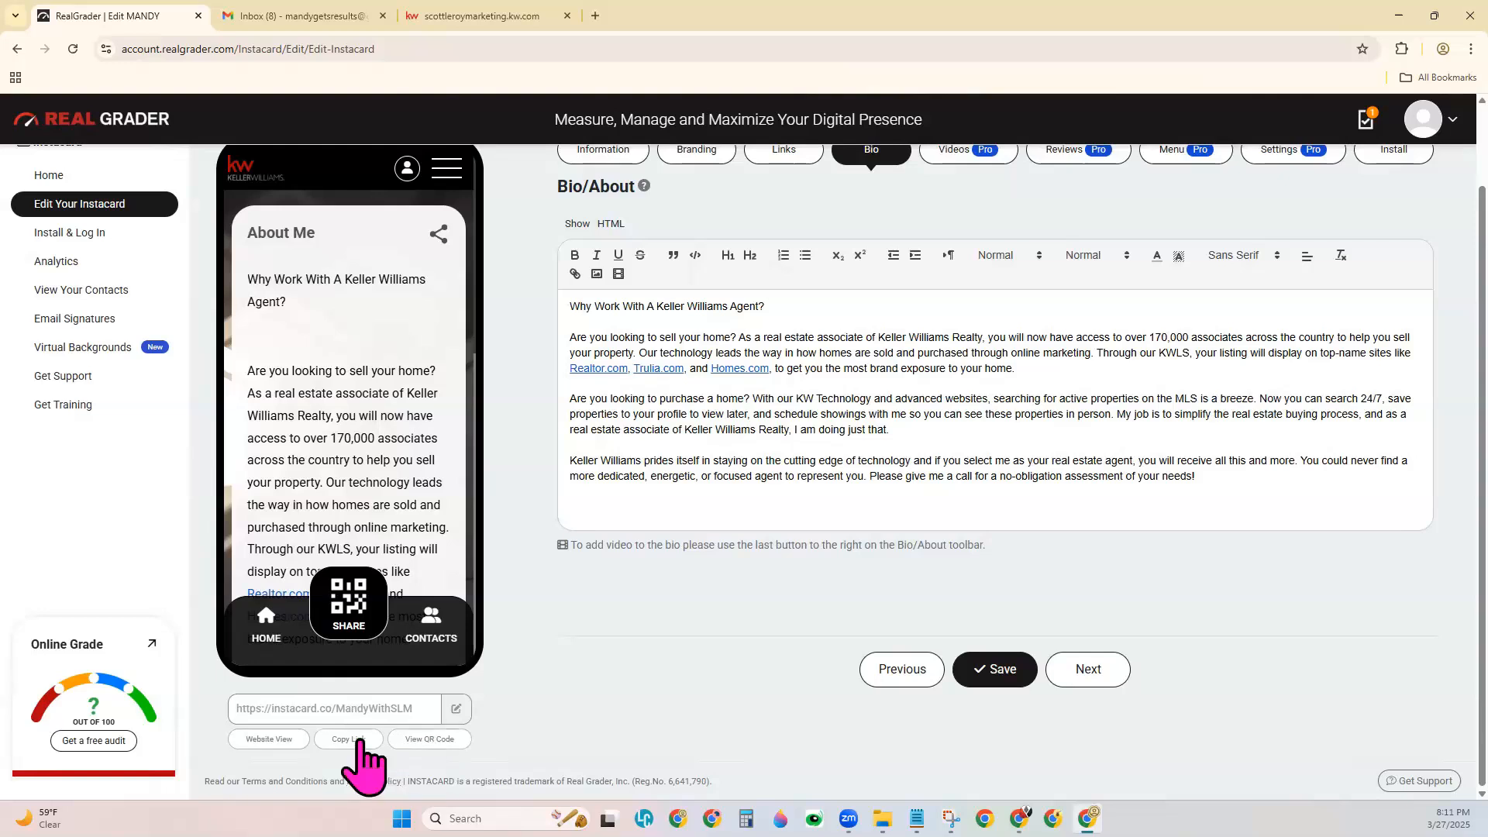
# Open Website View and scroll through the profile, About Me, QR code and contact form.
pyautogui.click(257, 743)
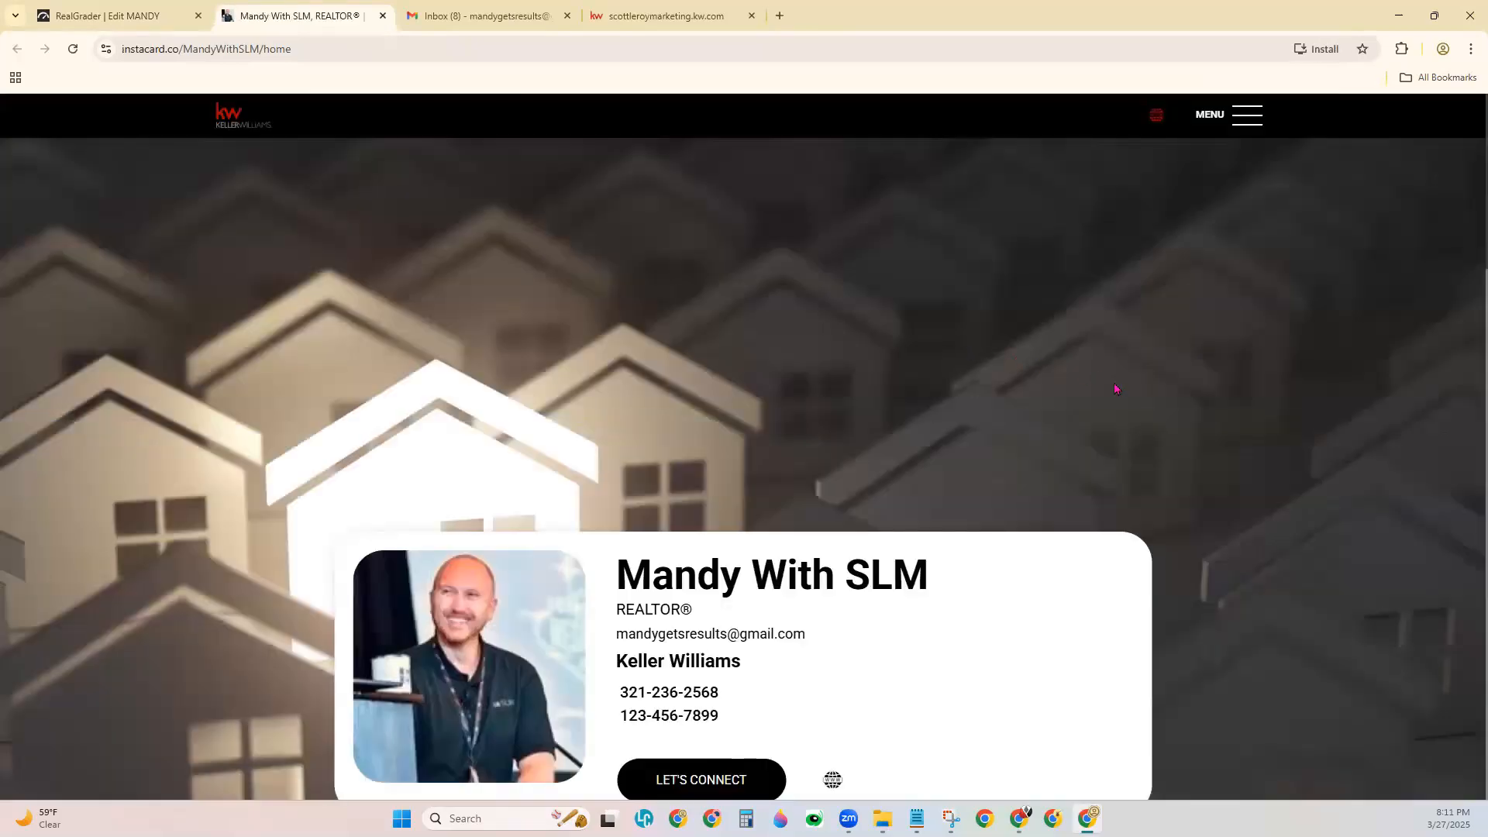
pyautogui.scroll(-5, 1120, 391)
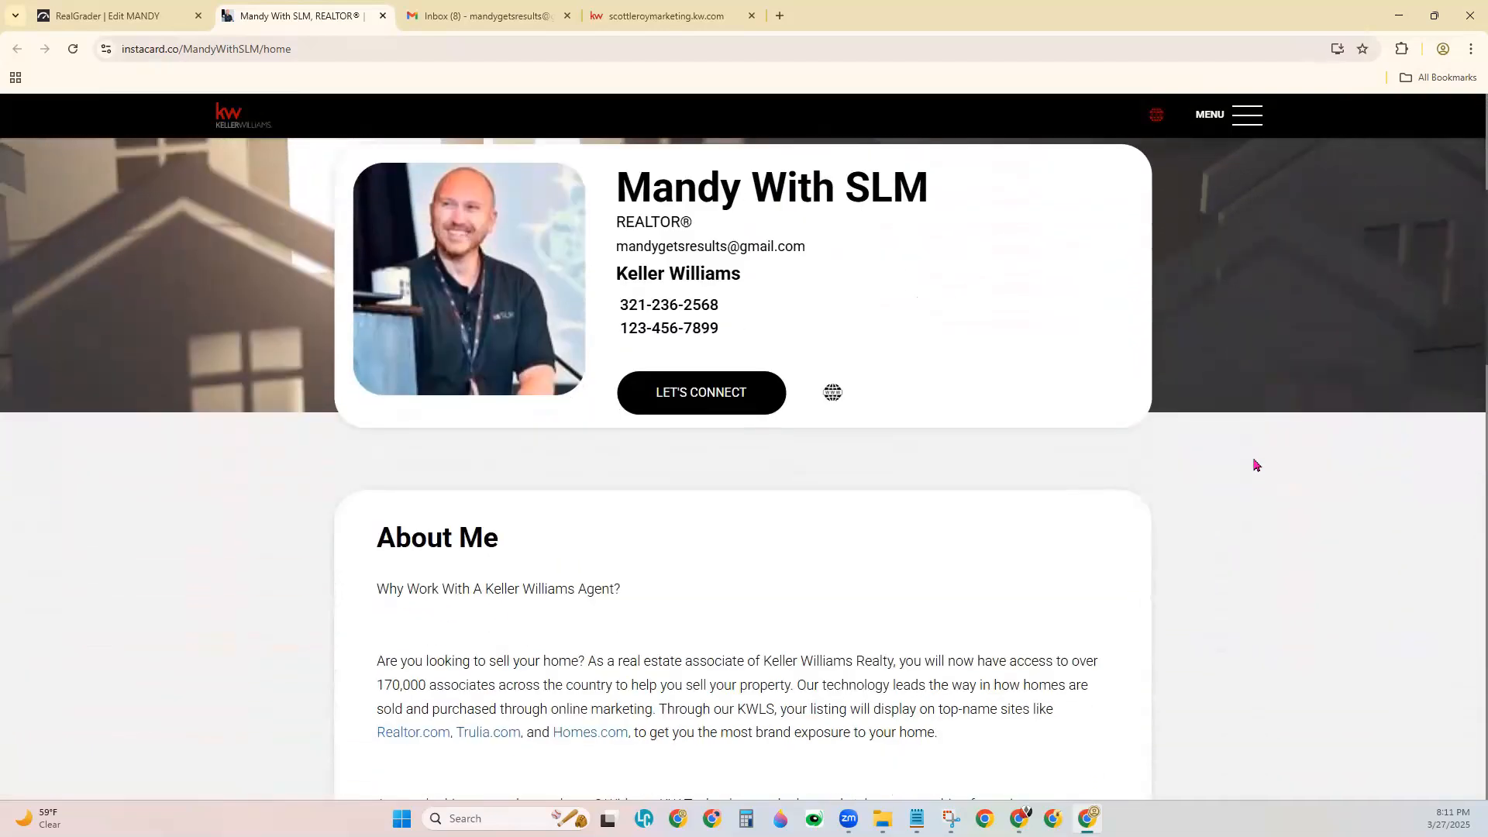
pyautogui.scroll(-1, 1256, 466)
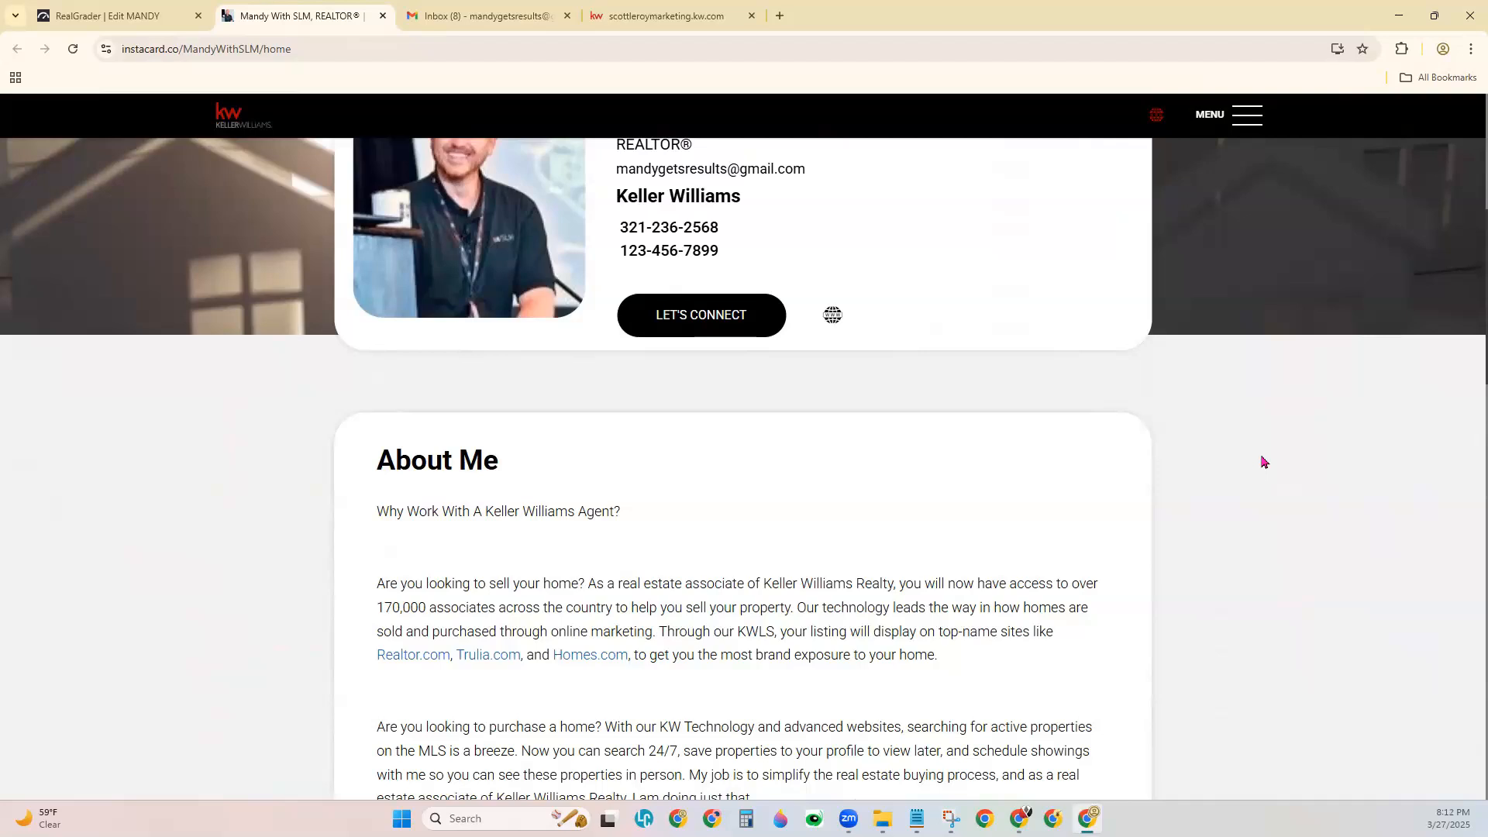
pyautogui.scroll(-6, 1257, 464)
pyautogui.scroll(-4, 1263, 462)
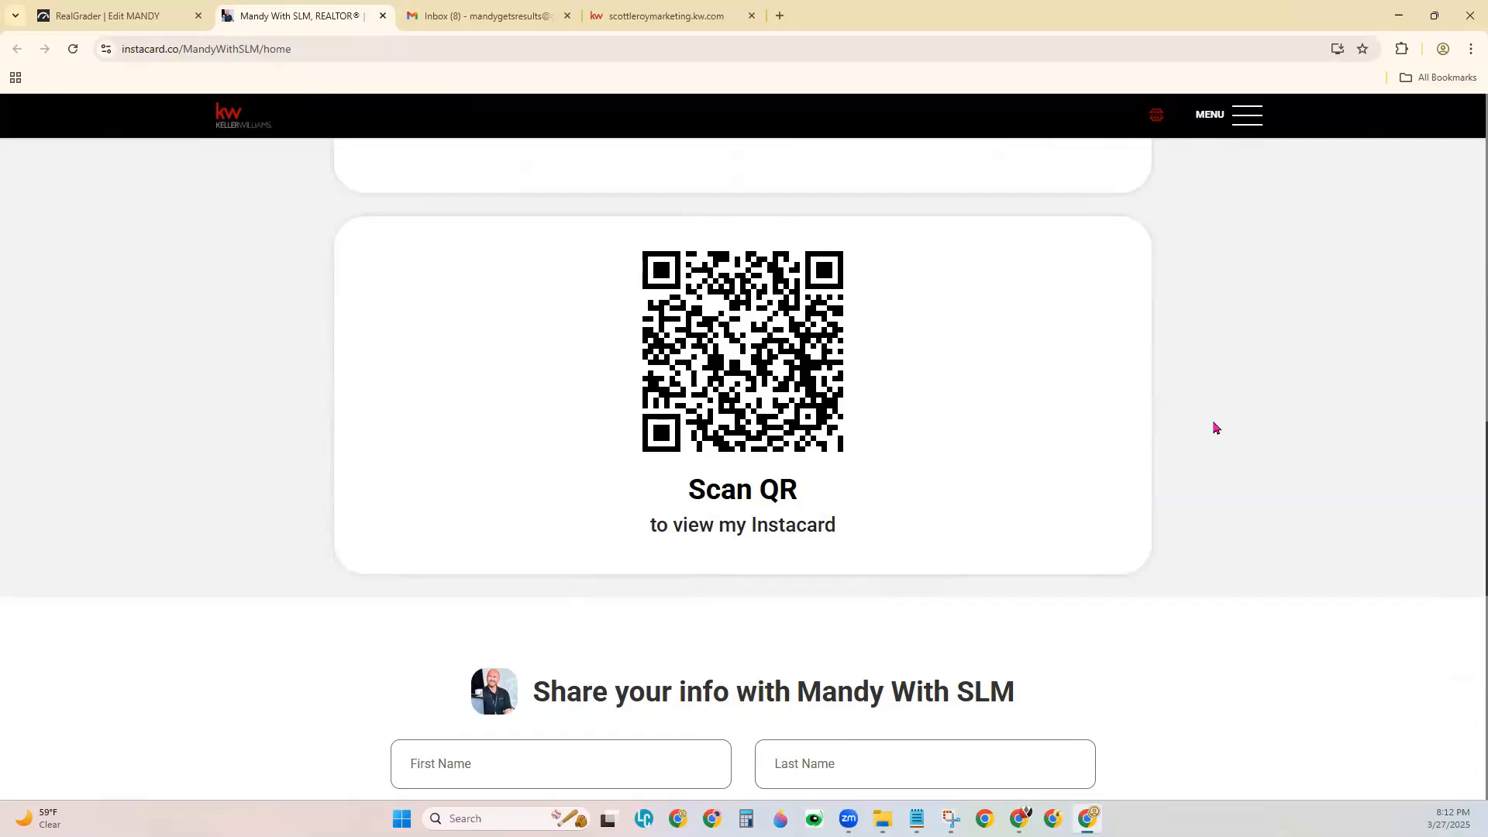
pyautogui.scroll(-5, 1216, 428)
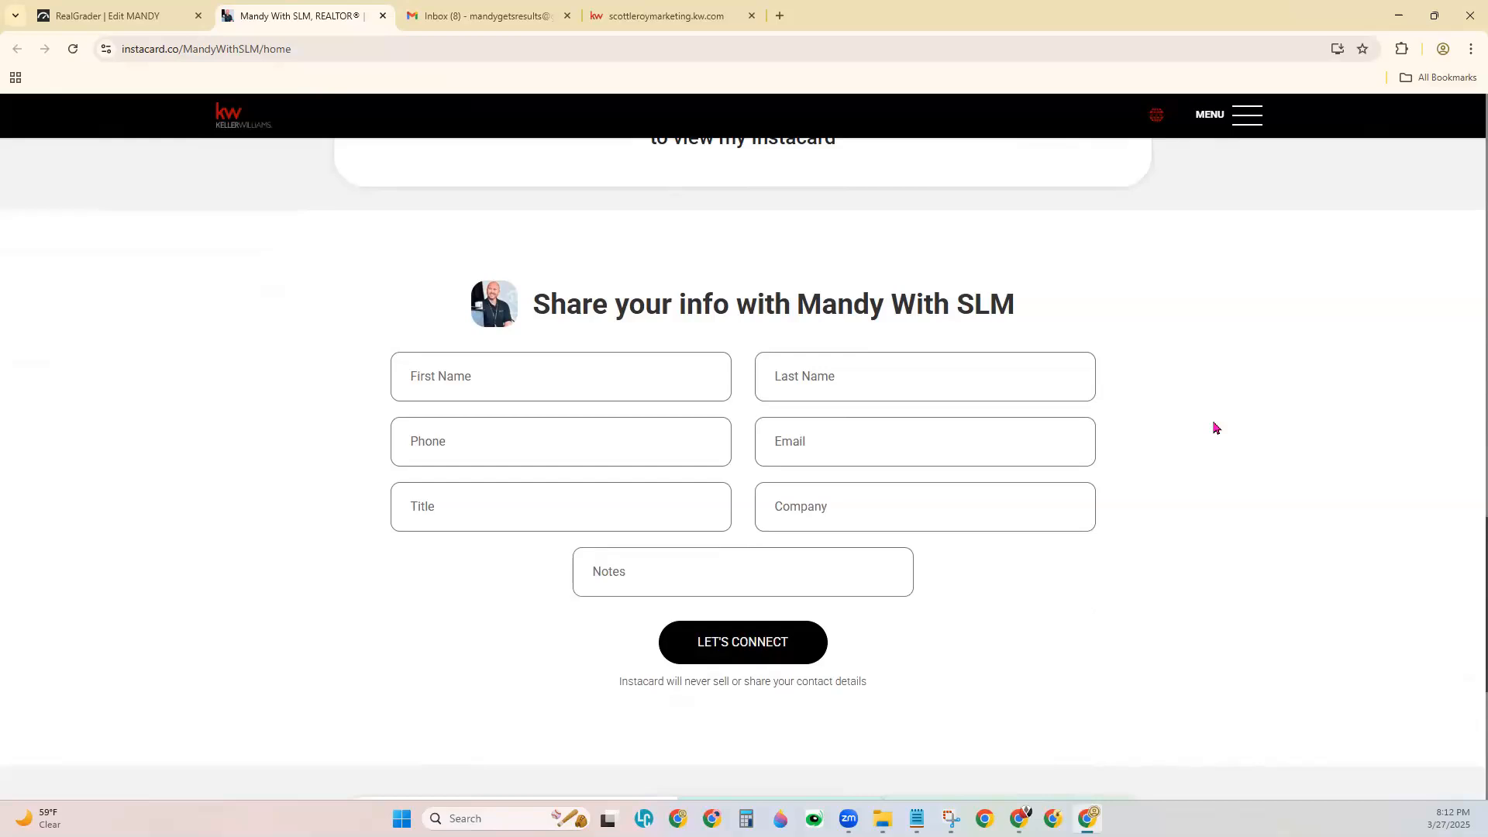
# Submit a sample first and last name, phone number and e-mail via LET'S CONNECT.
pyautogui.click(620, 387)
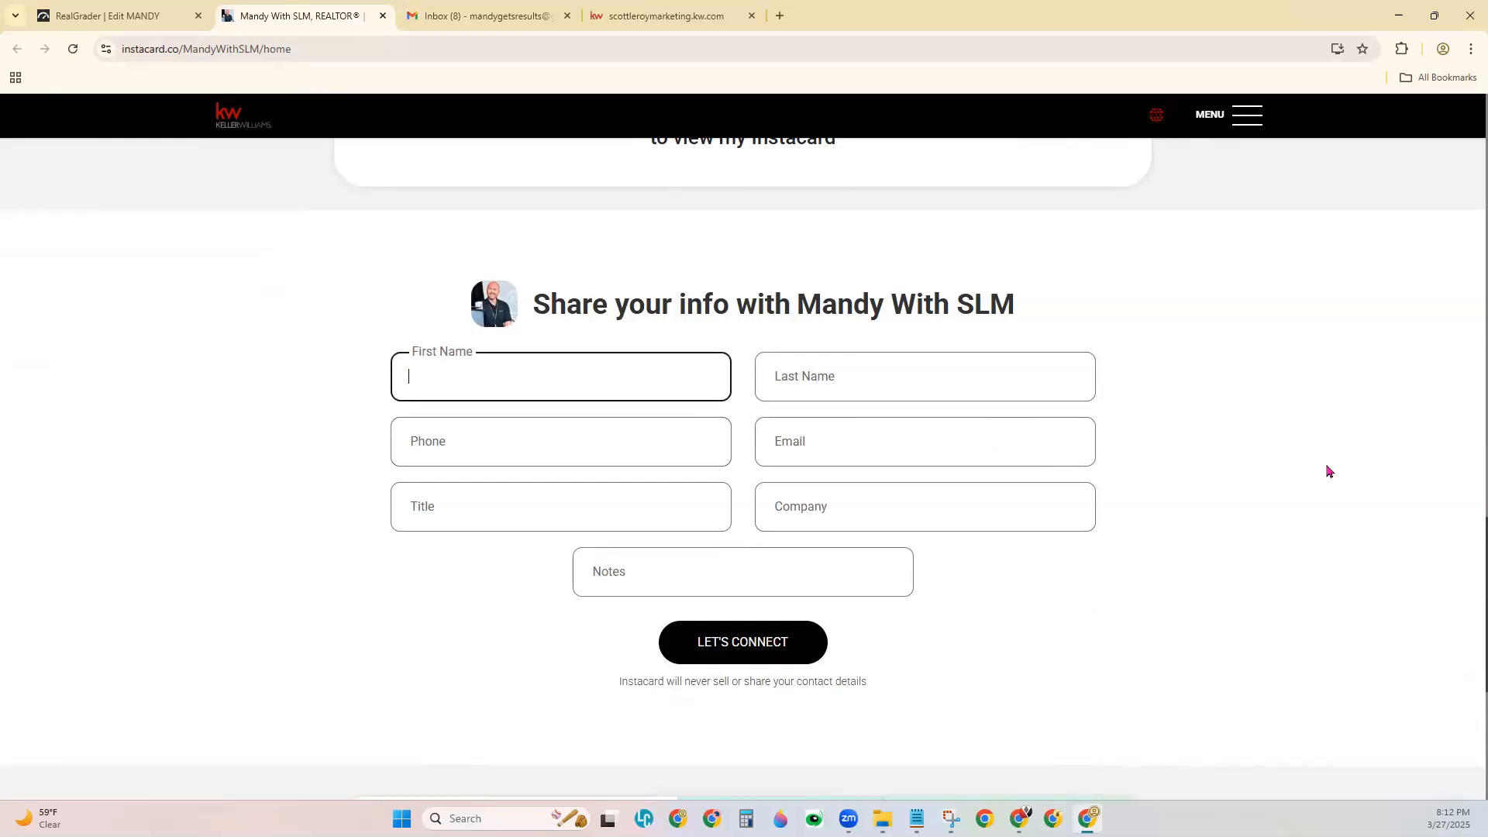
pyautogui.write('Test')
pyautogui.press('Tab')
pyautogui.write('SLM')
pyautogui.press('Tab')
pyautogui.write('123-45')
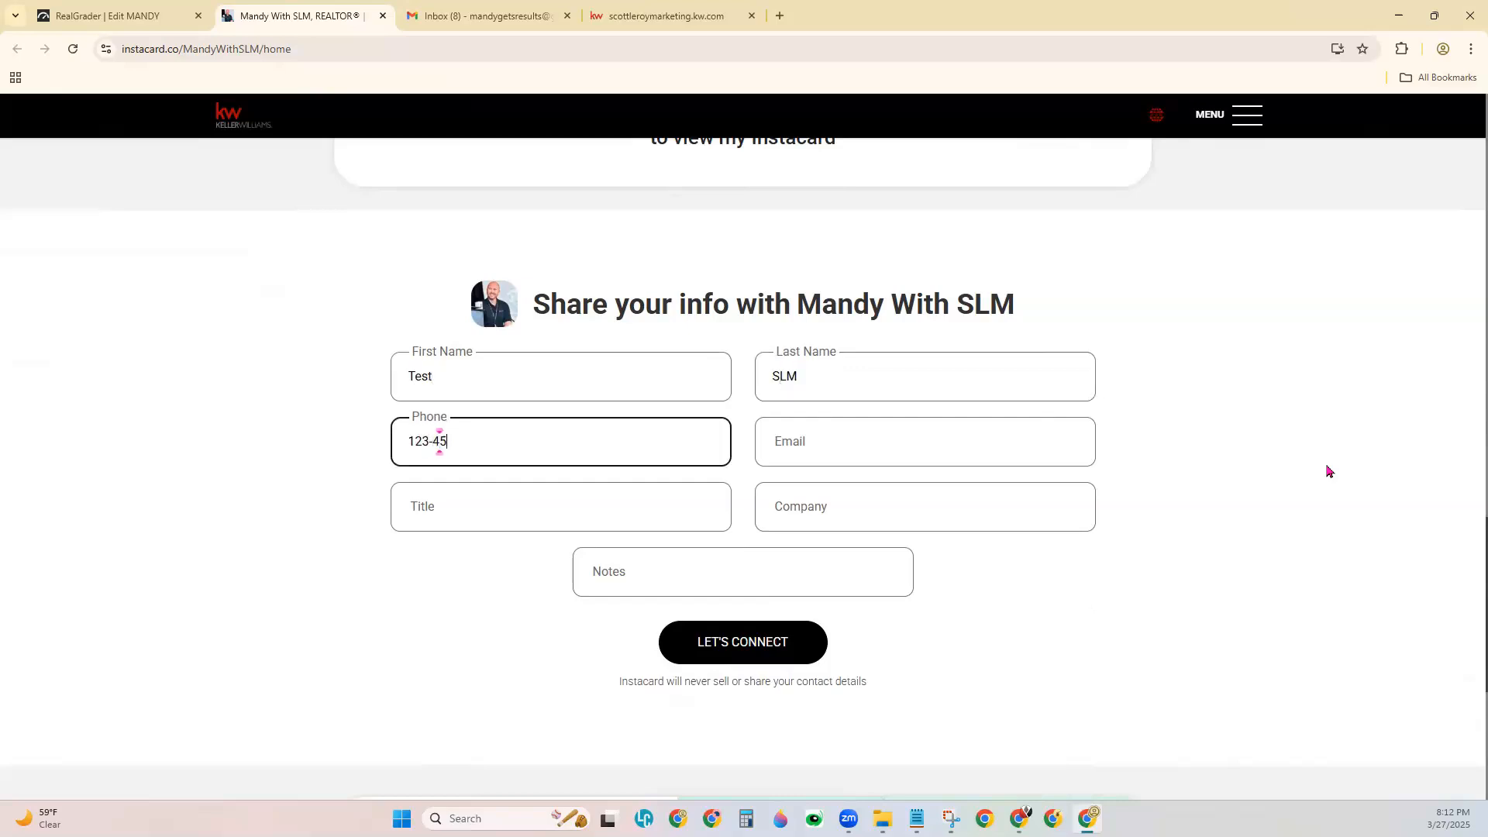
pyautogui.write('6-7899')
pyautogui.press('Tab')
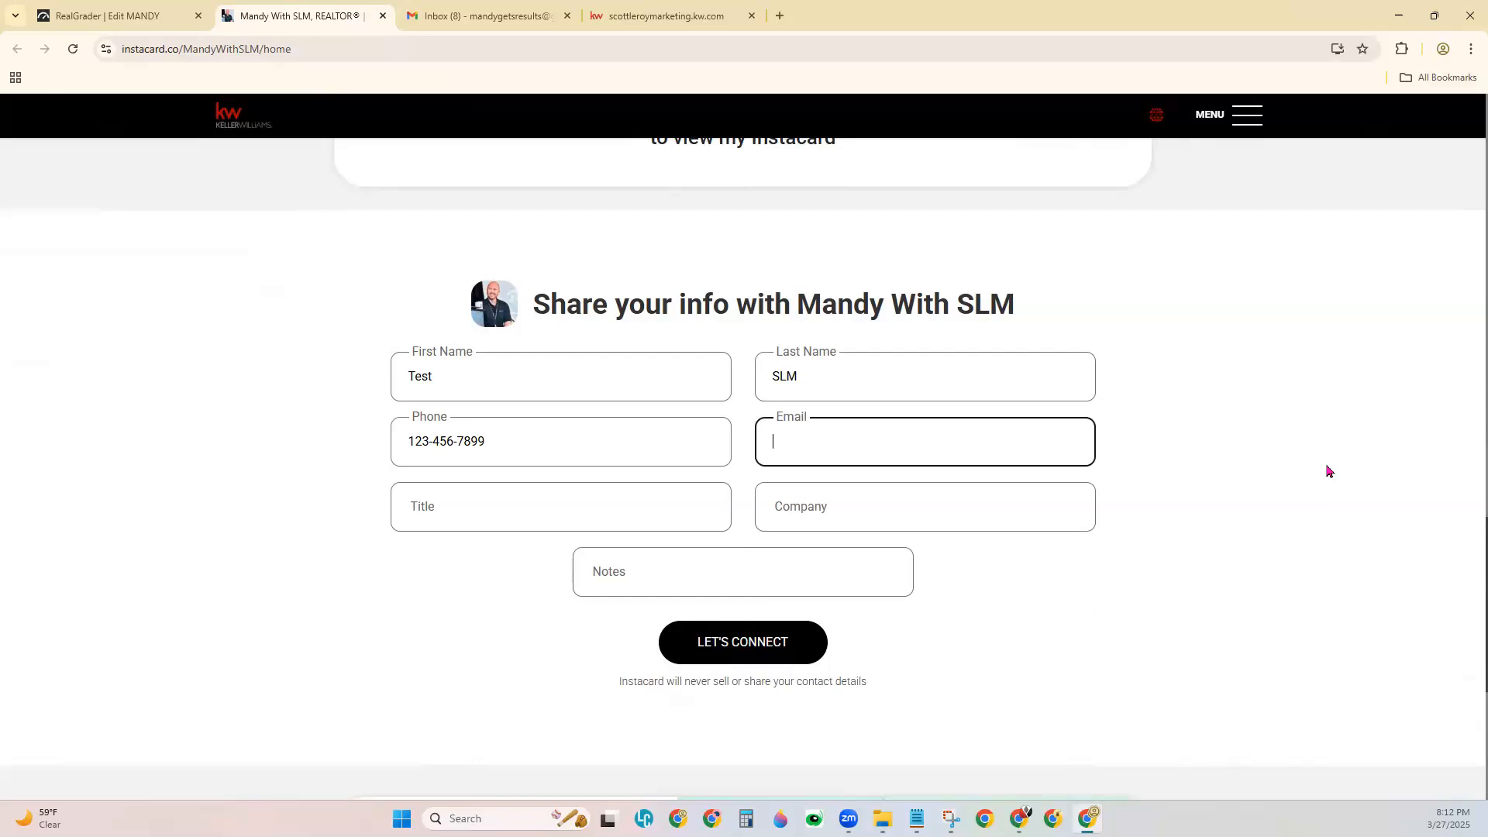
pyautogui.write('fake@noemai')
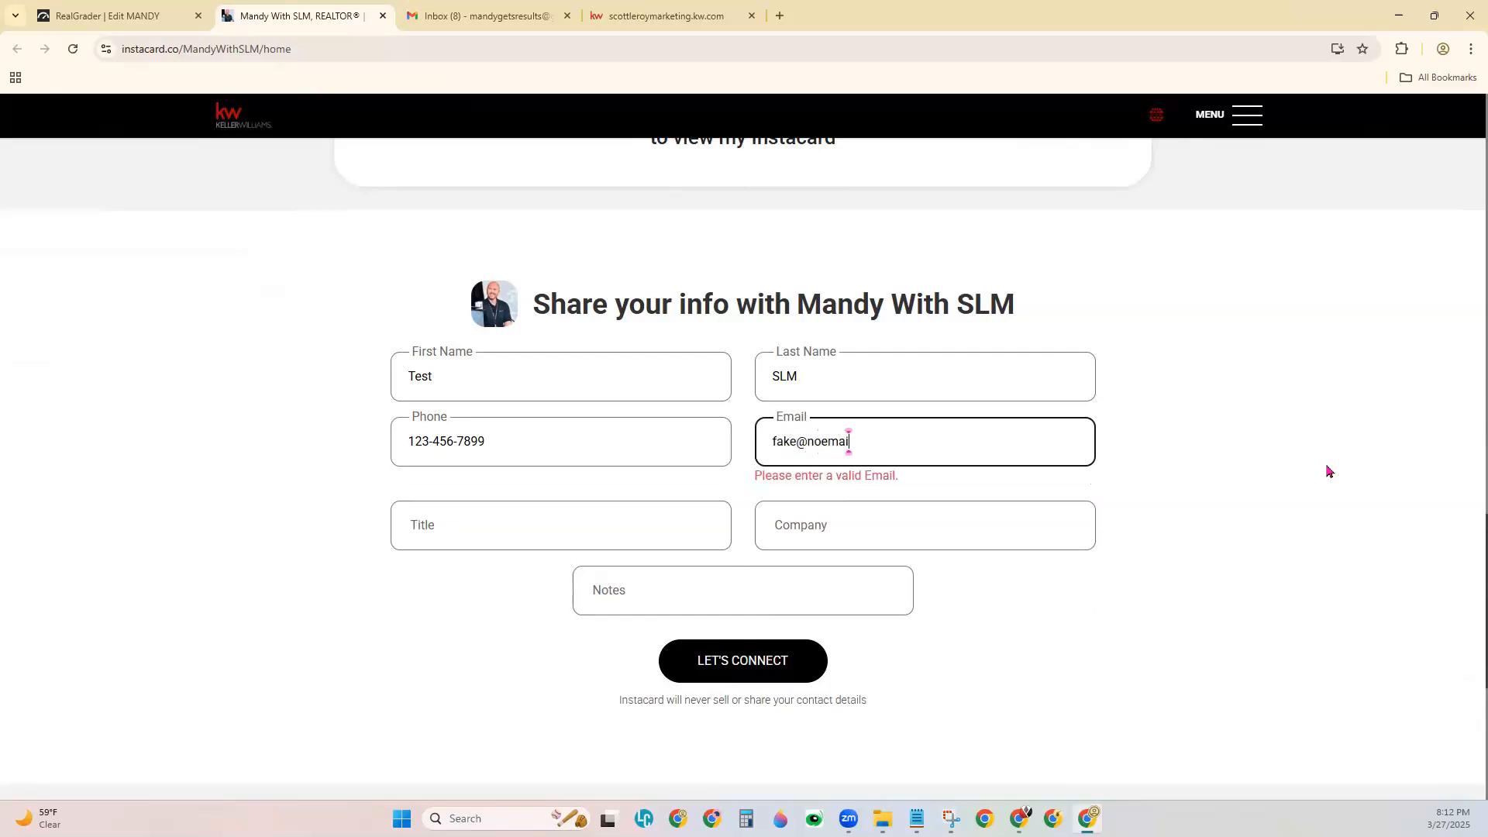
pyautogui.write('l.com')
pyautogui.press('Tab')
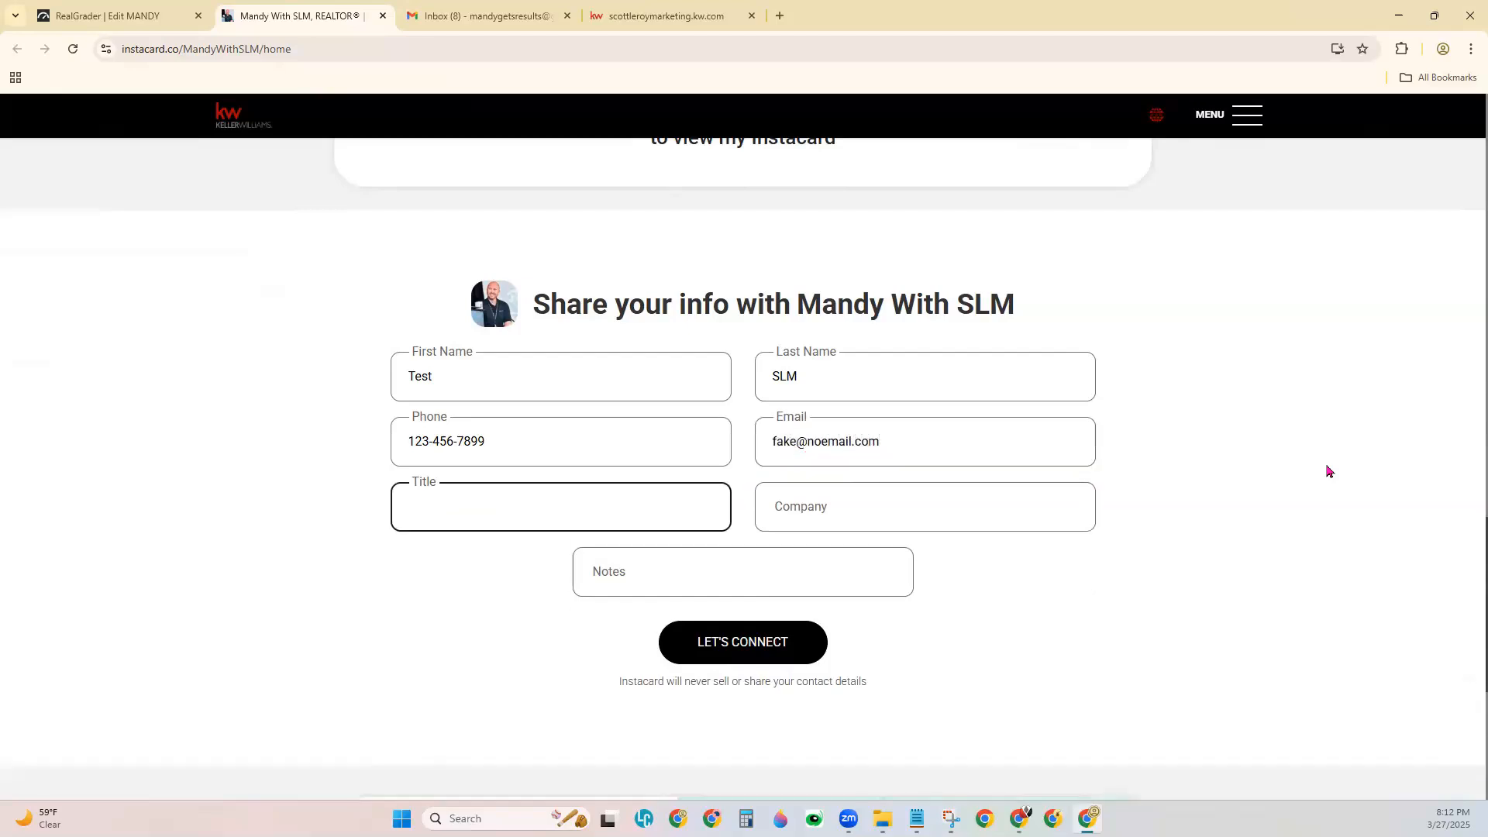
pyautogui.press('Tab')
pyautogui.press('Tab')
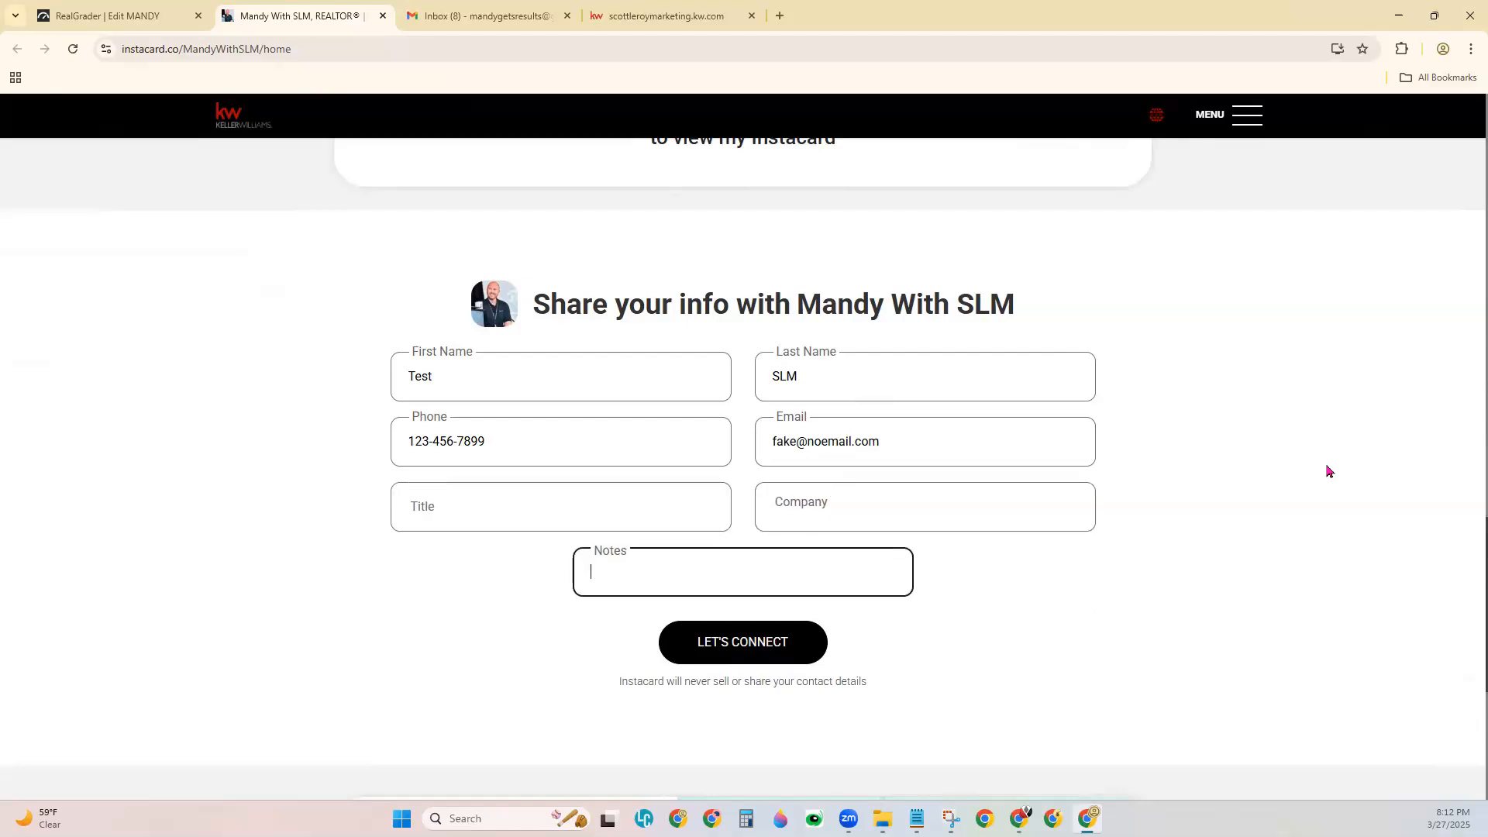
pyautogui.click(775, 655)
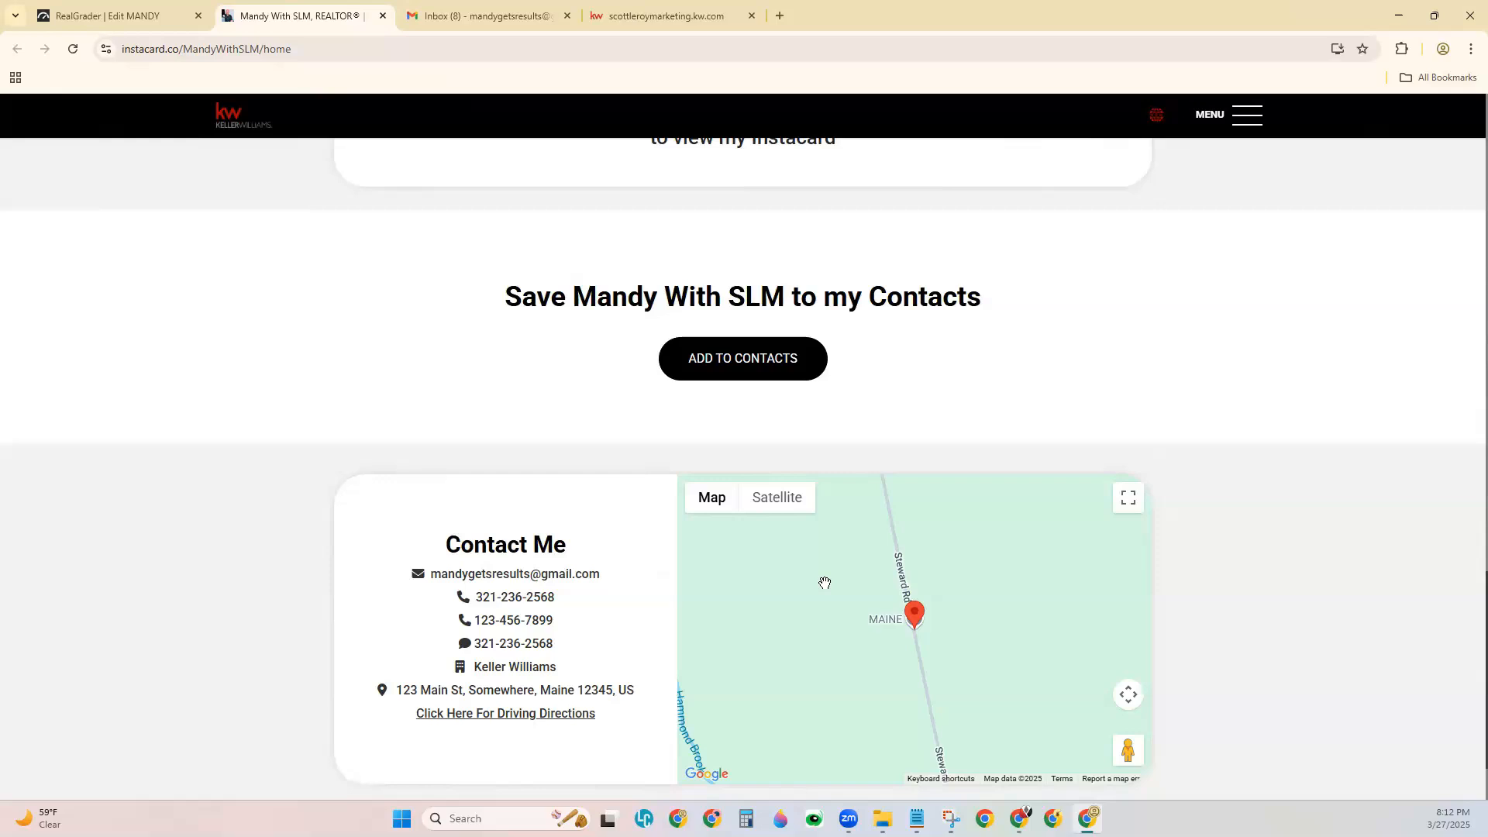
pyautogui.scroll(-2, 824, 584)
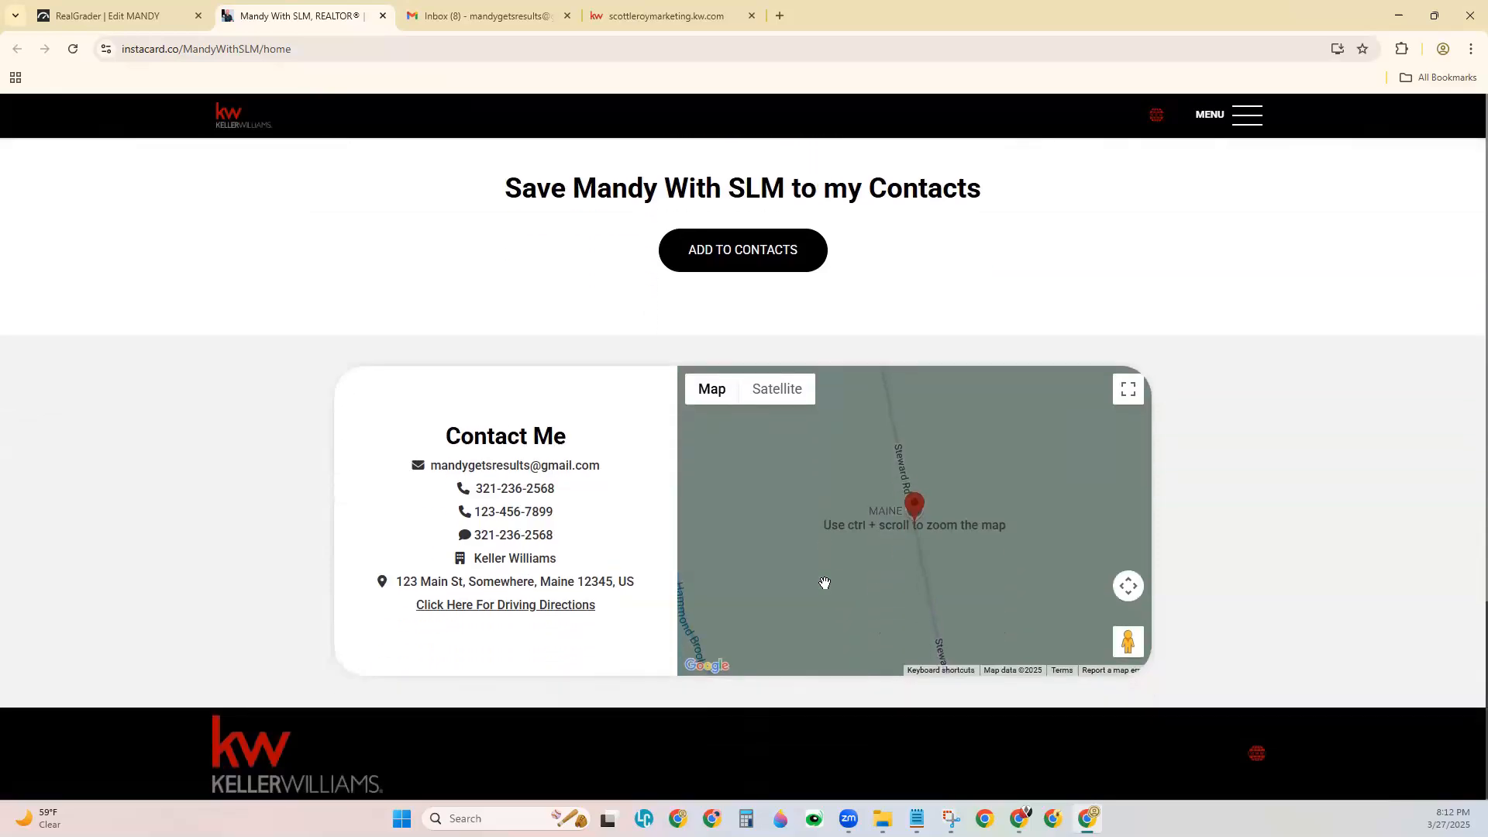